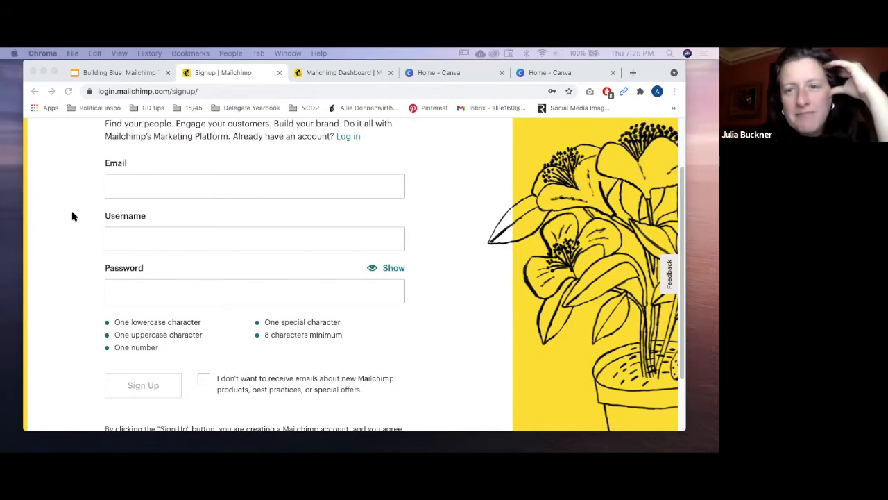
Step: Scroll the current page, then switch to the Mailchimp Dashboard browser tab
scroll(88, 245, up, 2)
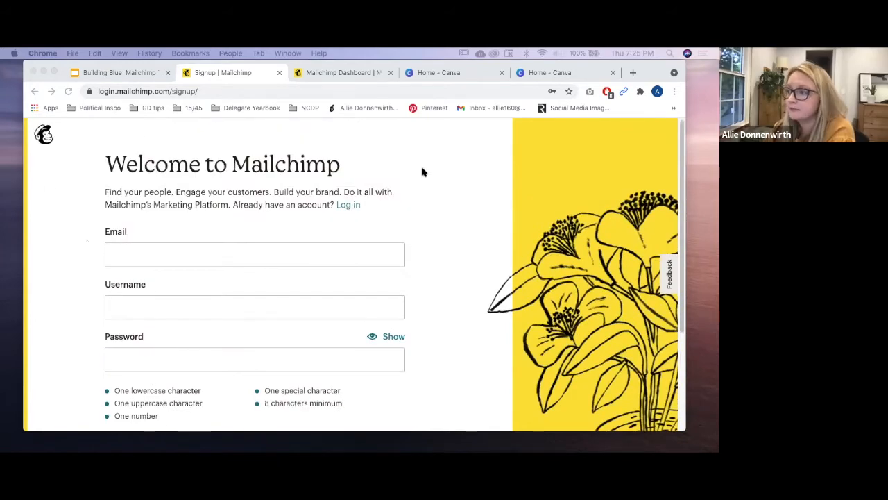
scroll(78, 306, down, 1)
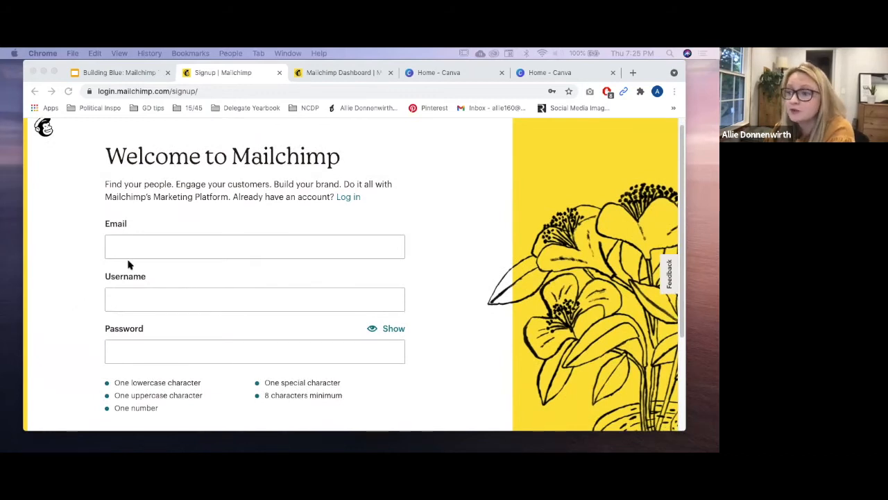
scroll(89, 344, down, 5)
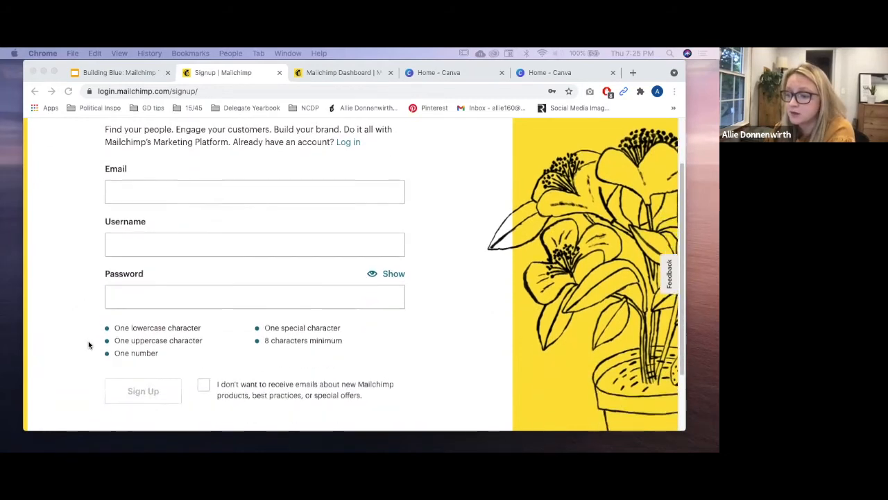
scroll(87, 343, up, 6)
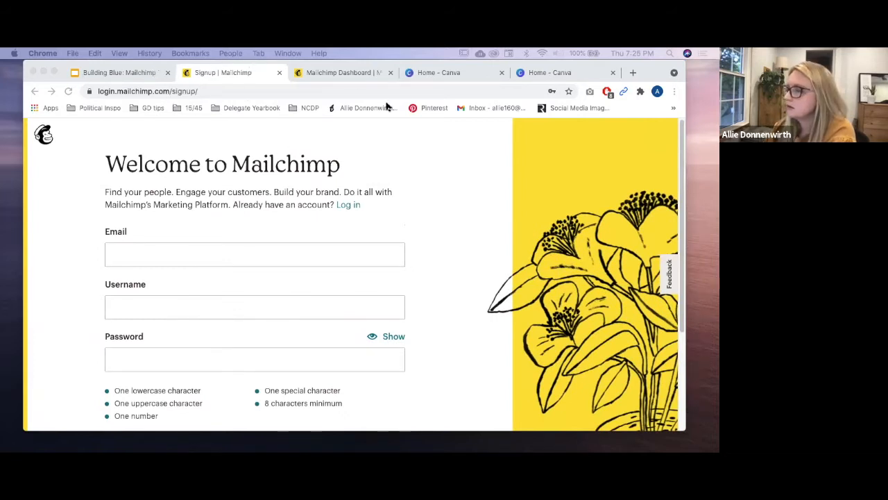
click(349, 72)
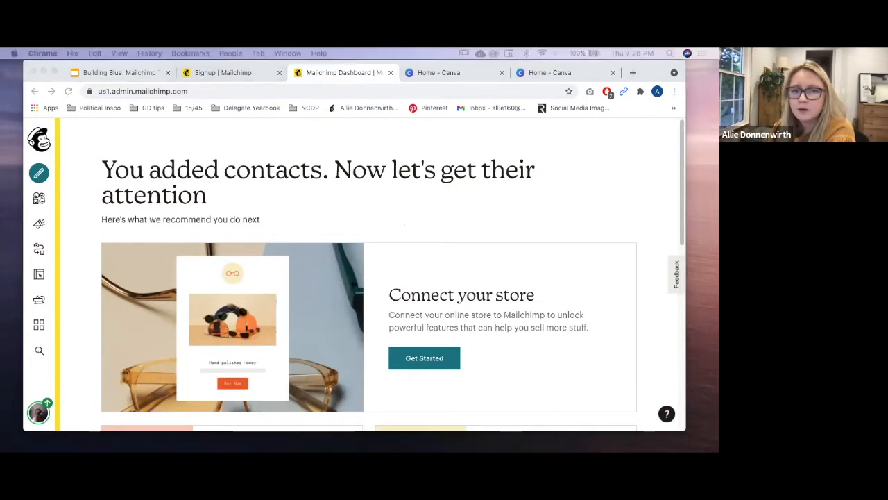
Step: Open the Test audience's All contacts list, then bring the Excel Training sheet in front
click(27, 199)
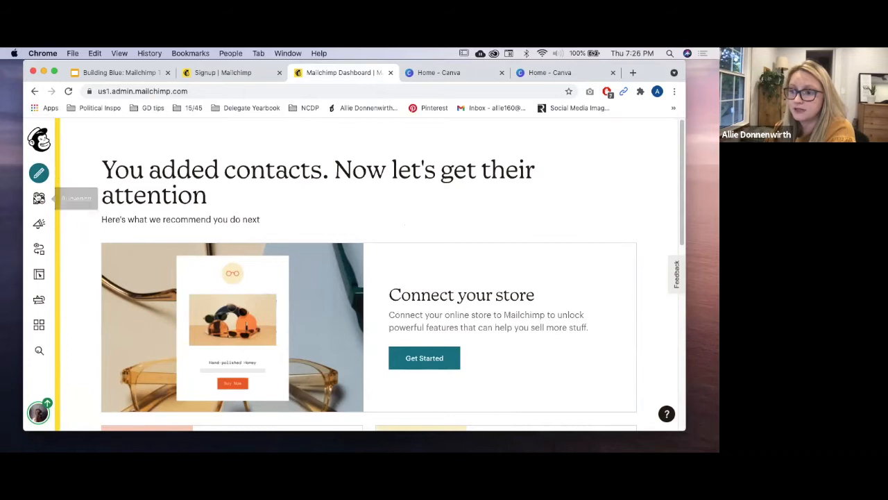
click(38, 199)
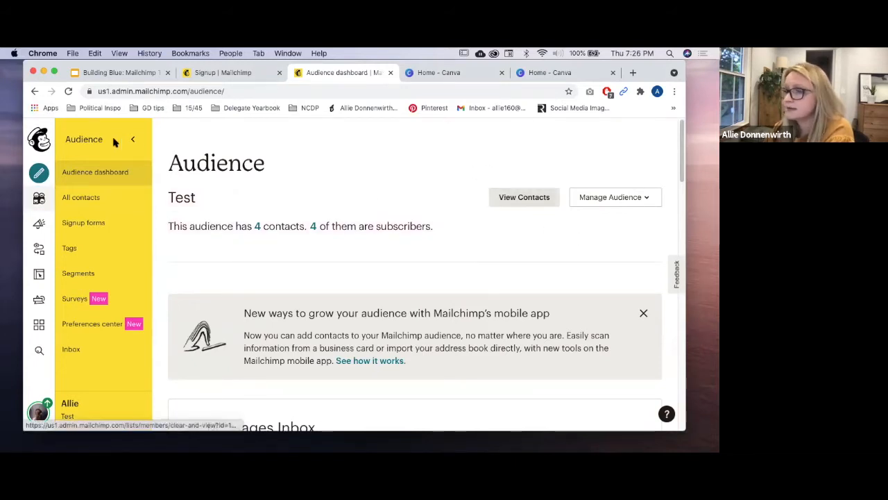
click(98, 201)
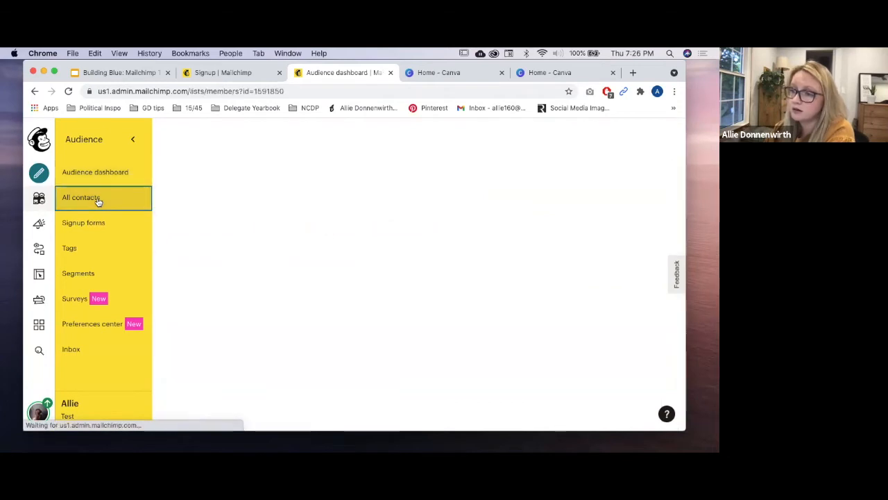
scroll(292, 289, down, 5)
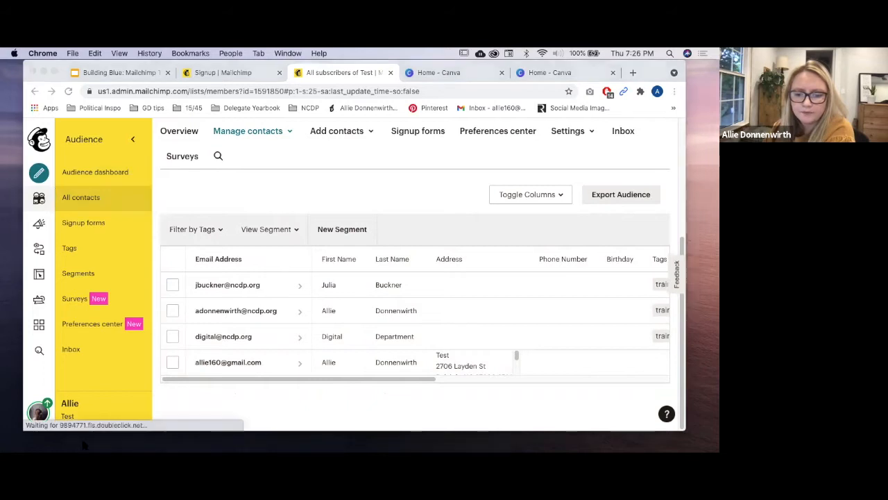
drag(2, 135, 437, 54)
click(230, 253)
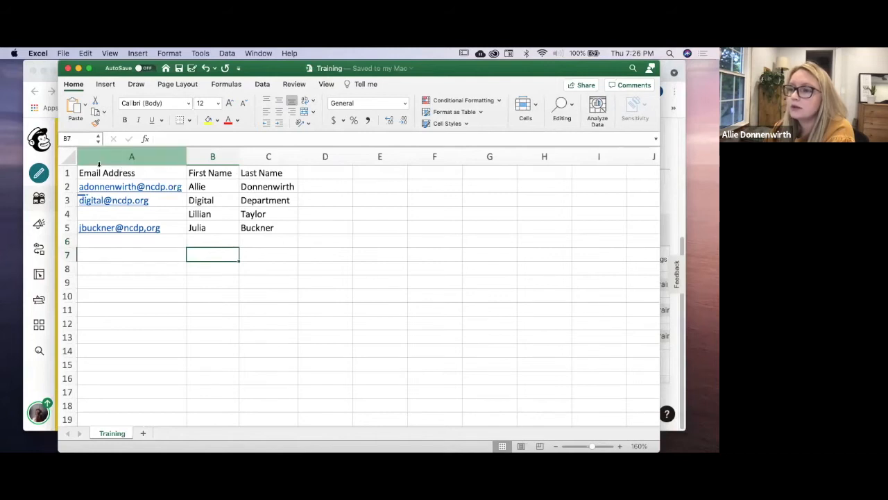
Step: Compare Mailchimp's list with the Training sheet, checking cells B6, B2, B4 and A4
click(34, 81)
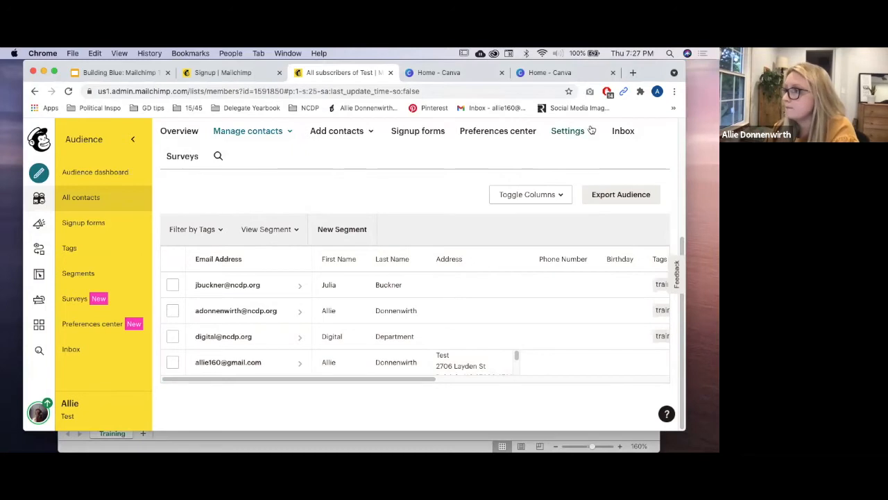
click(622, 438)
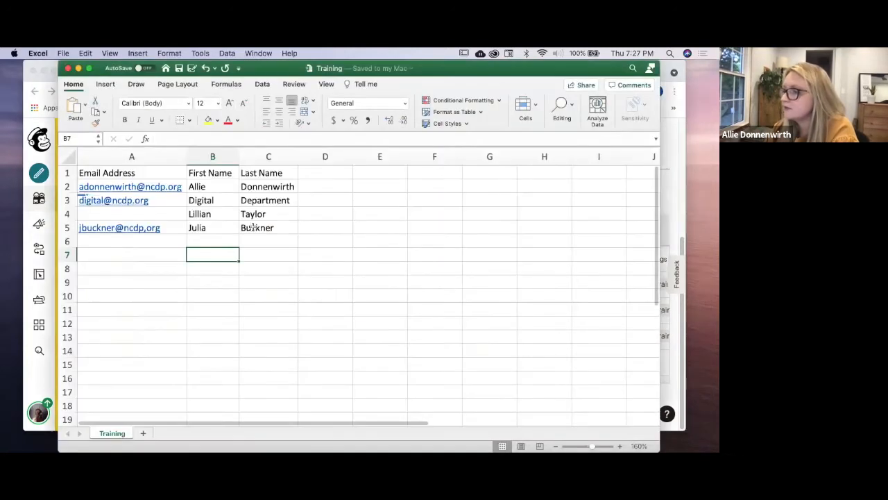
click(206, 238)
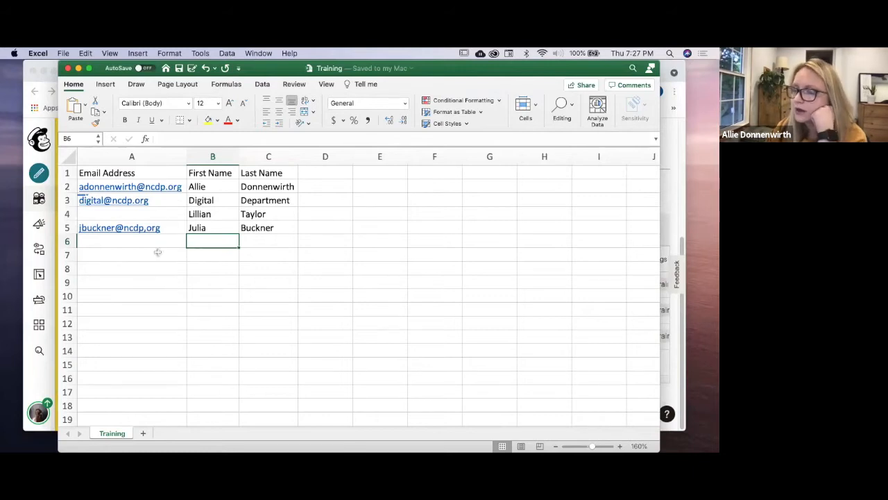
click(212, 186)
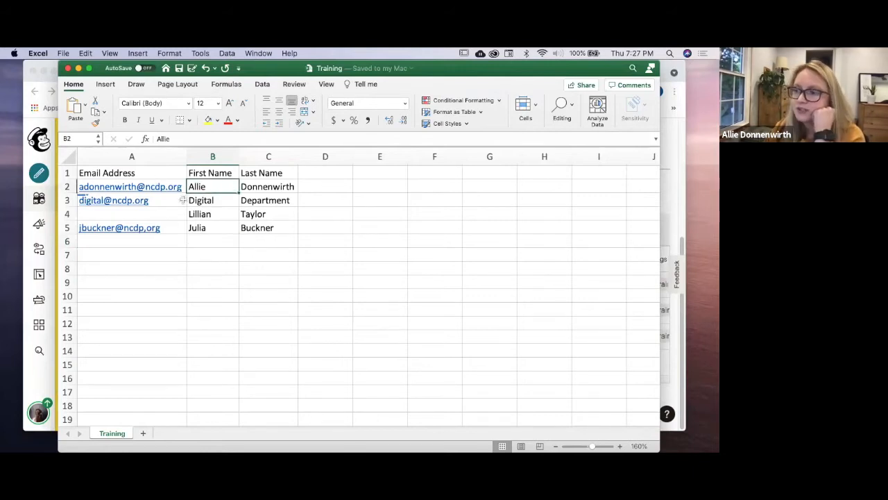
click(209, 213)
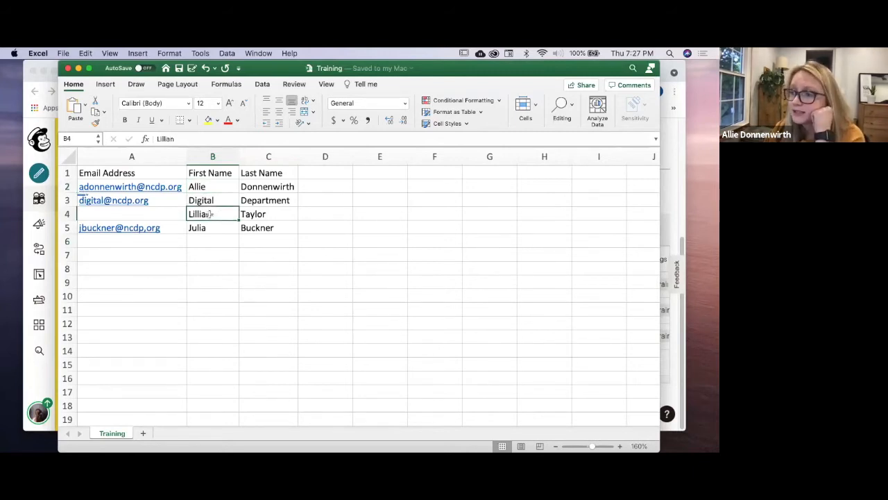
click(180, 215)
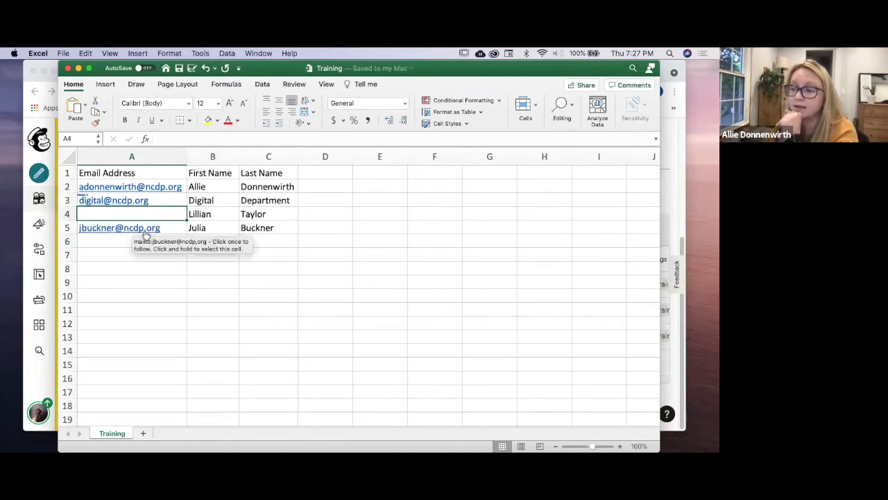
Step: Select contact row 4 across A to C and cell A5, then return to Mailchimp's contact list
click(198, 294)
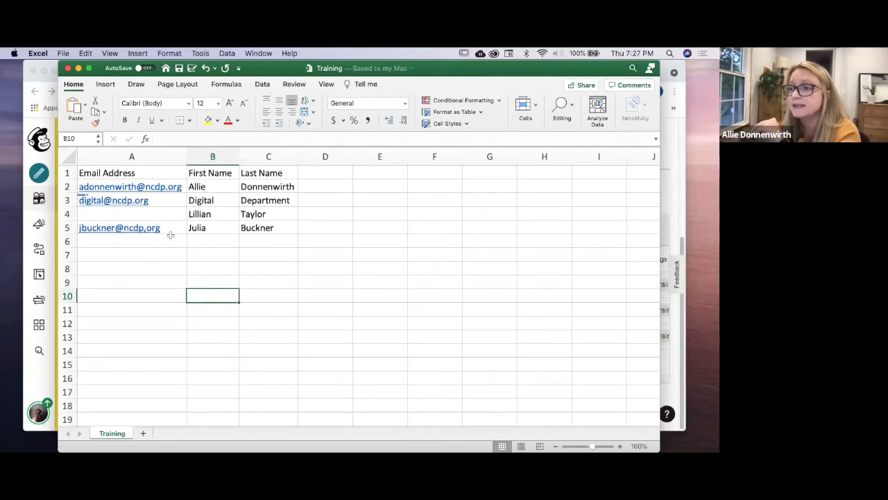
drag(150, 211, 275, 230)
click(272, 266)
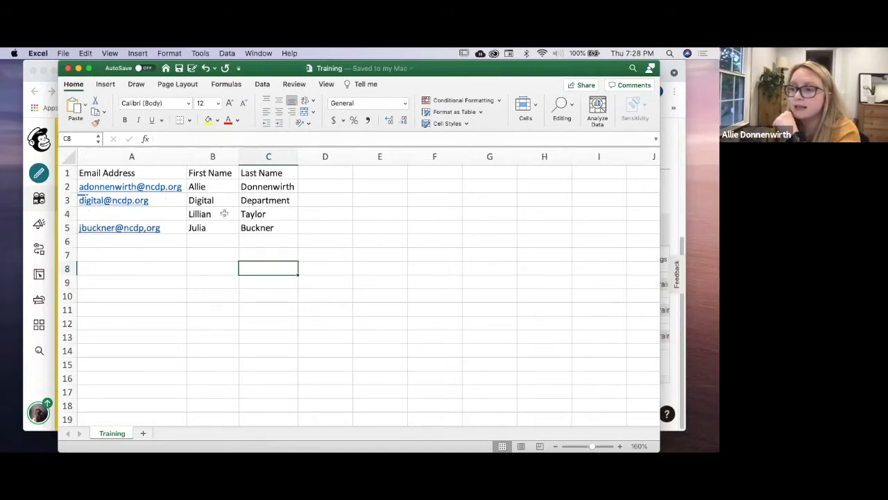
click(175, 229)
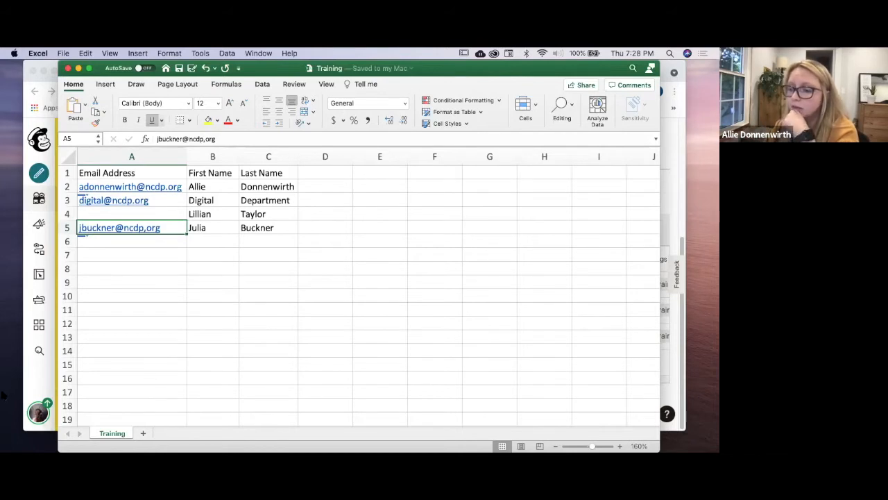
click(30, 385)
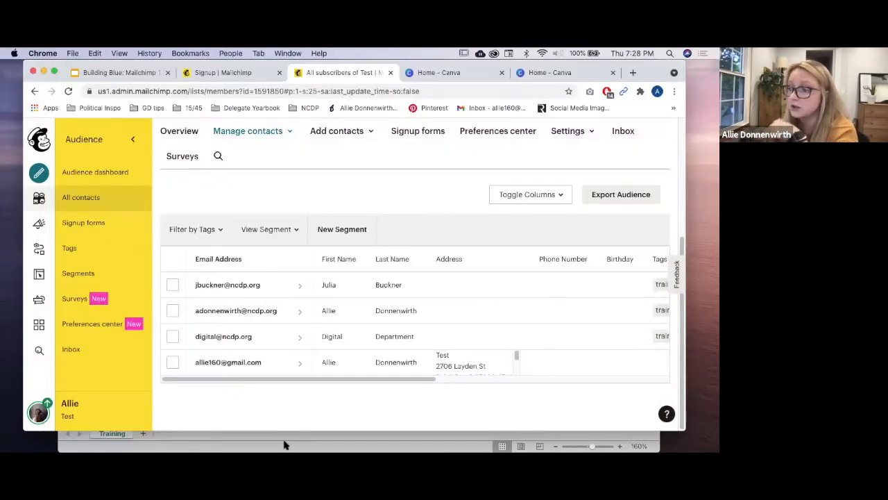
Step: Start an Import contacts run with Upload file, reach the upload step, then bring Excel forward
scroll(307, 228, up, 3)
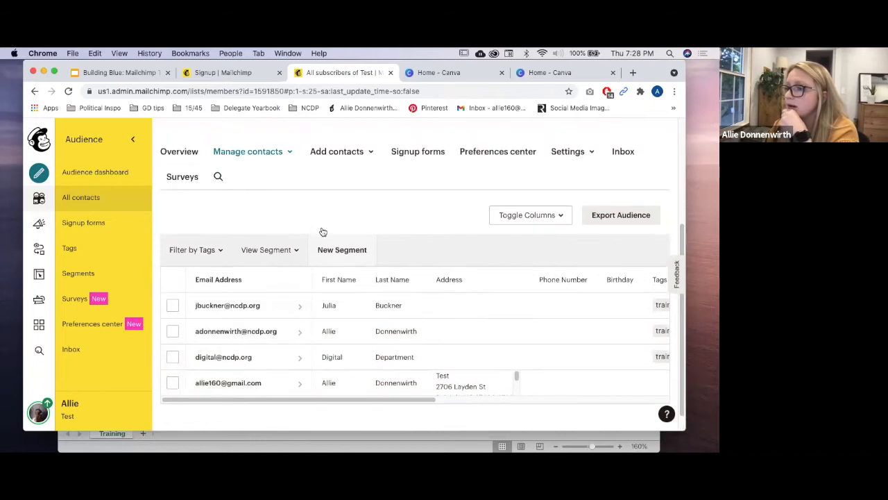
scroll(271, 220, up, 3)
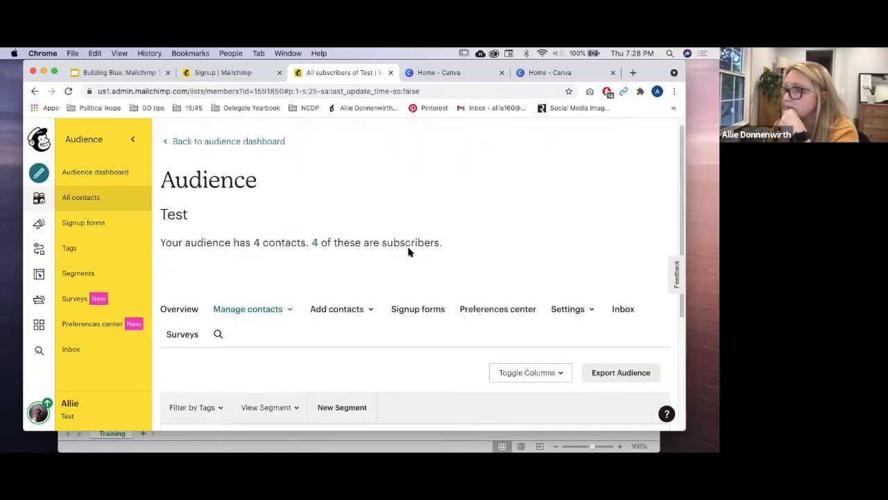
click(349, 307)
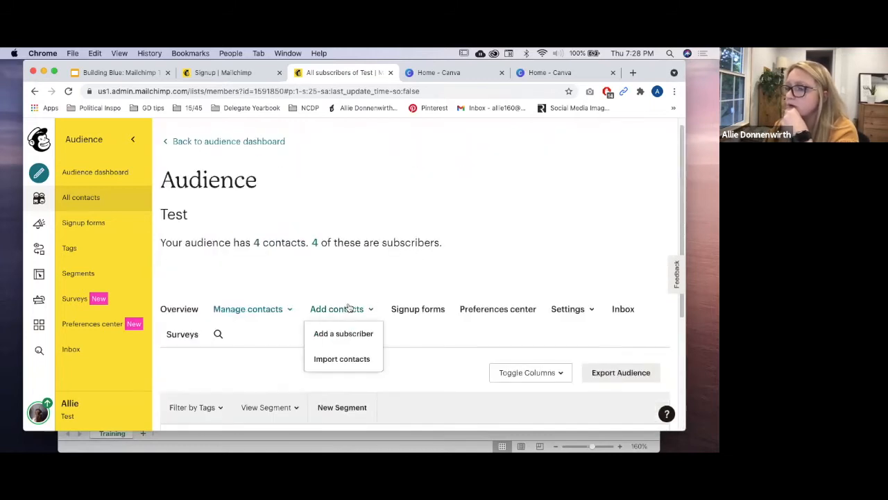
click(350, 361)
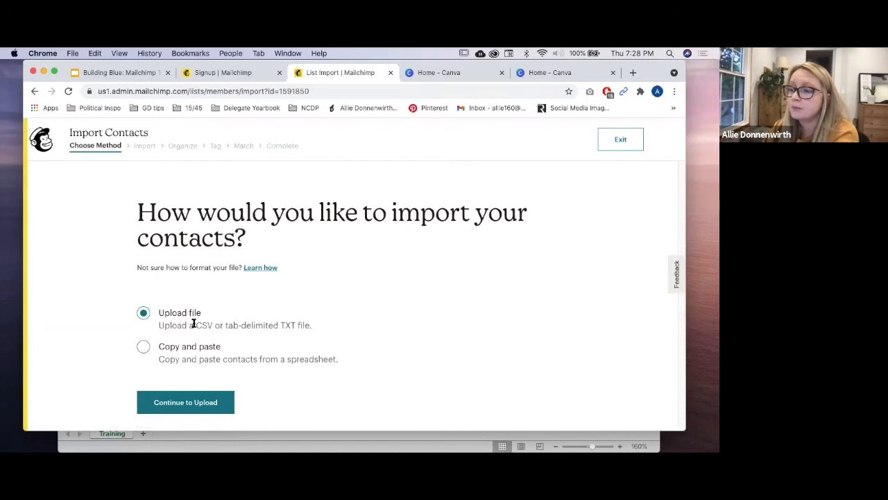
drag(196, 325, 281, 322)
click(279, 323)
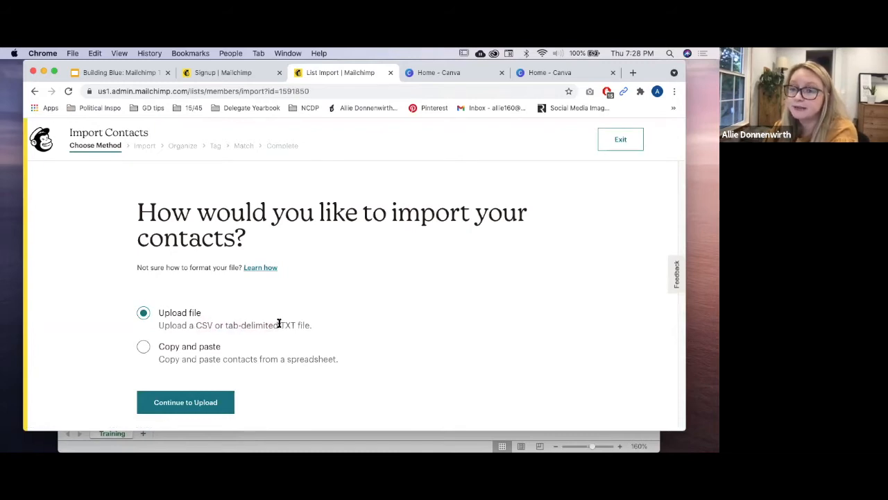
click(217, 400)
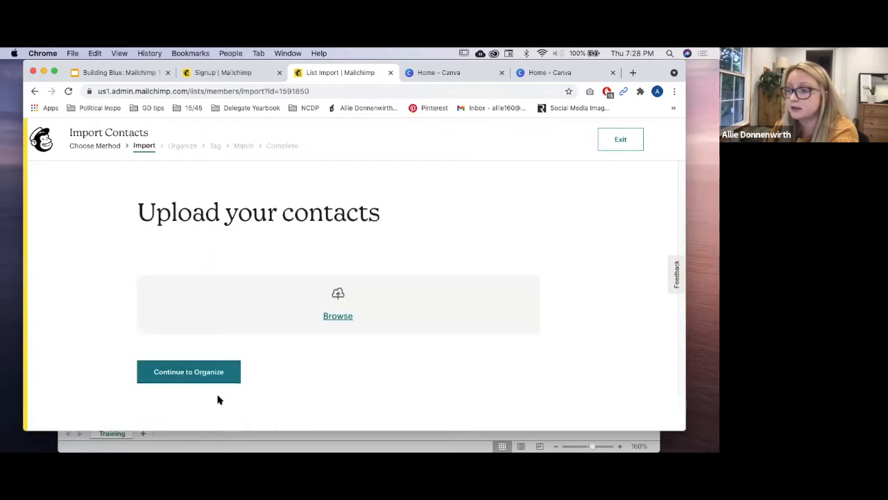
click(265, 443)
click(140, 282)
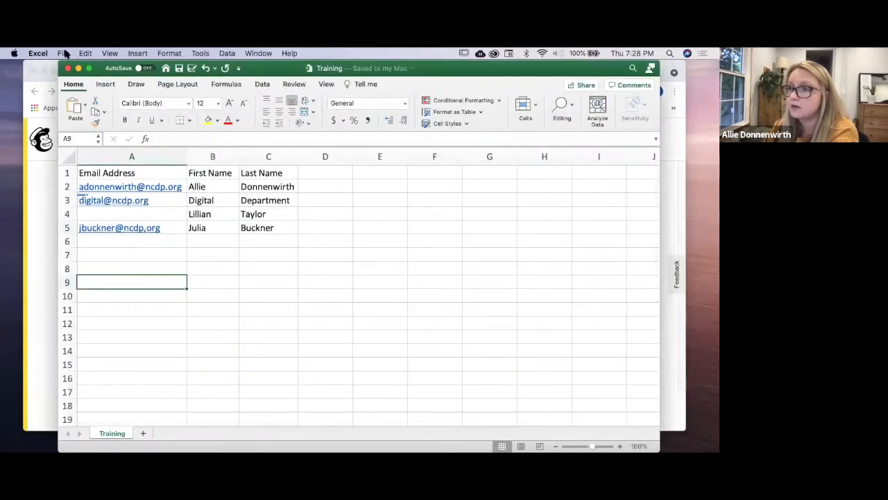
drag(263, 69, 255, 69)
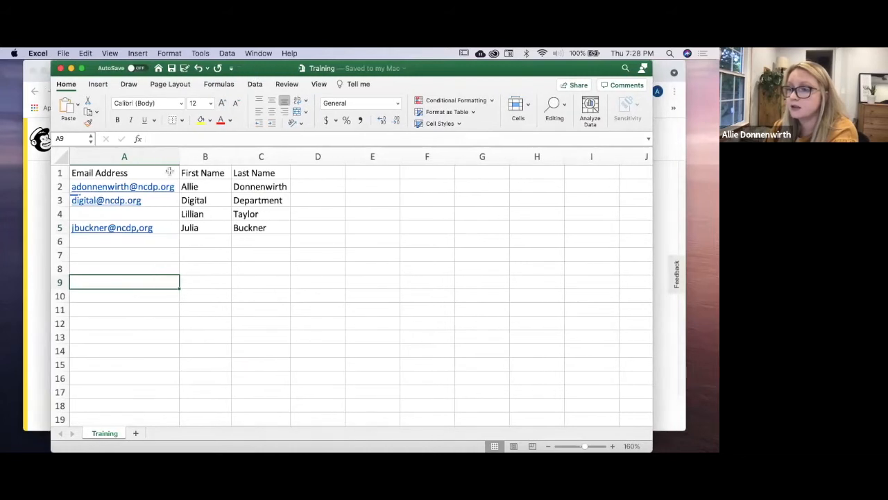
click(139, 173)
click(197, 175)
click(251, 174)
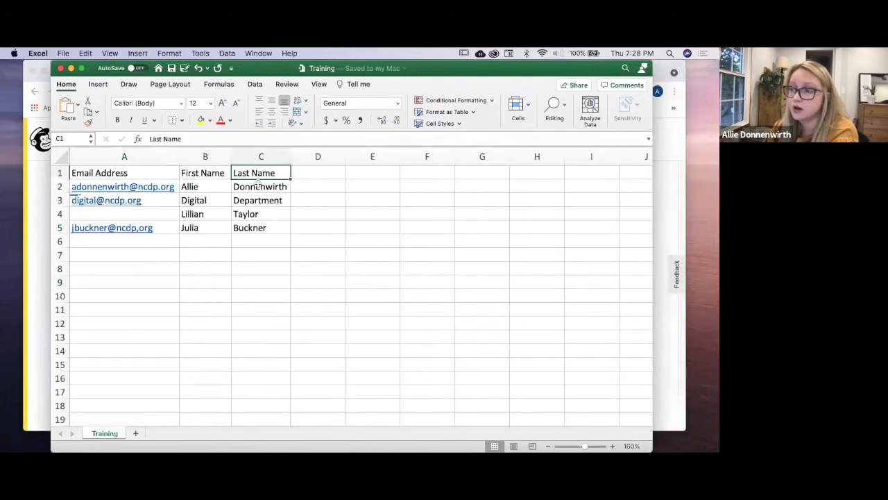
click(252, 277)
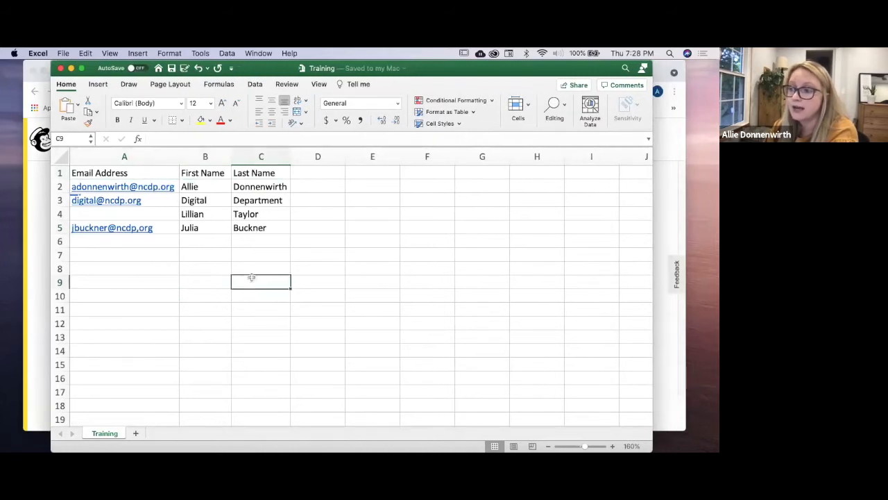
click(141, 173)
click(224, 174)
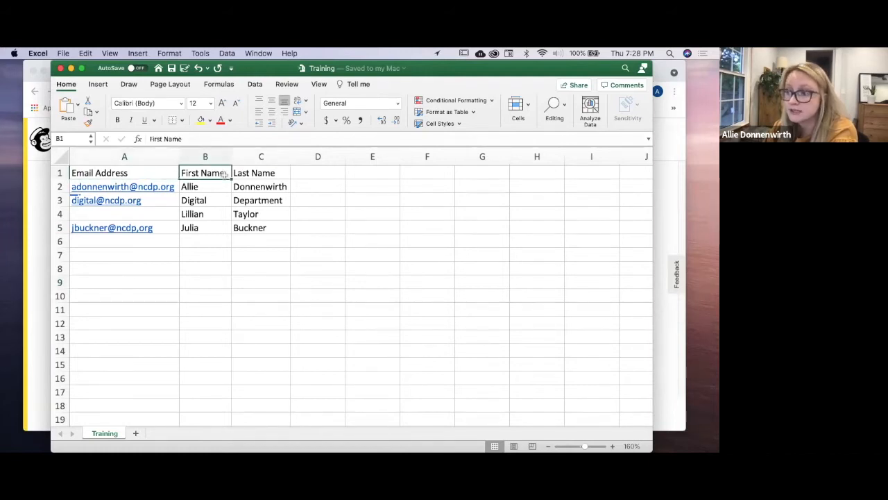
click(258, 176)
click(308, 177)
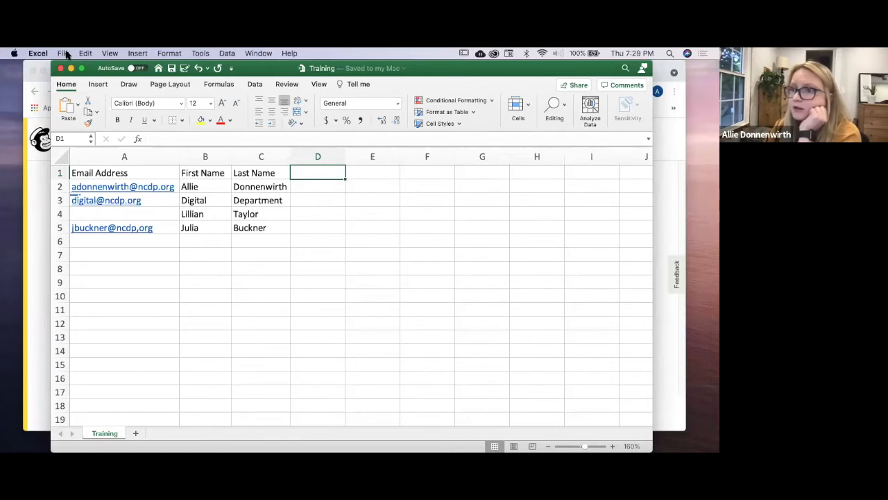
Step: Save the sheet over Training.csv as CSV UTF-8 (Comma delimited), then return to Mailchimp's upload page
click(64, 53)
click(100, 132)
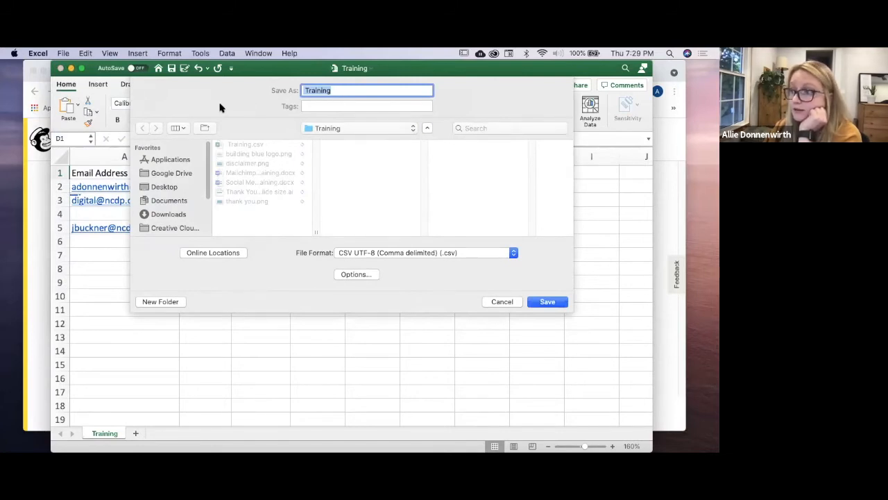
click(400, 254)
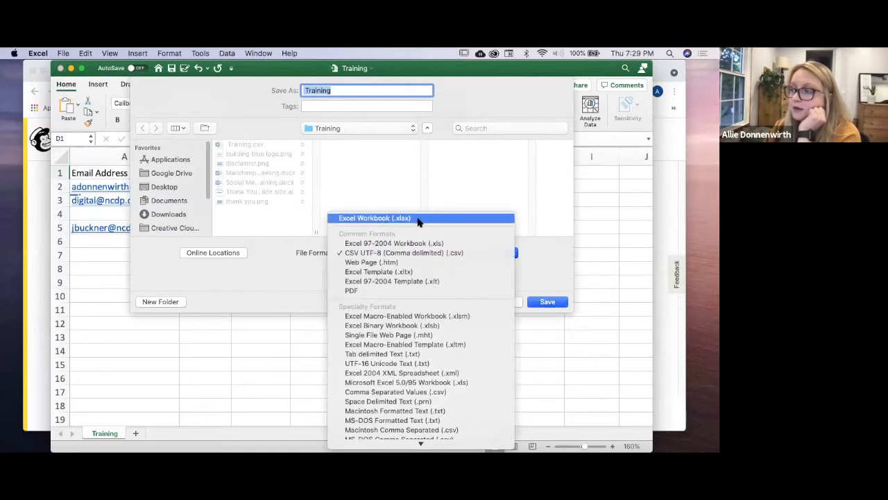
click(444, 254)
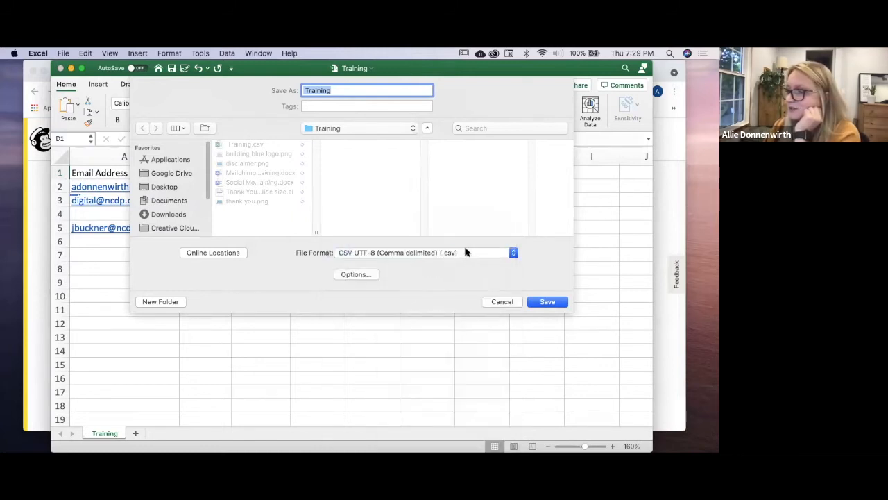
click(549, 303)
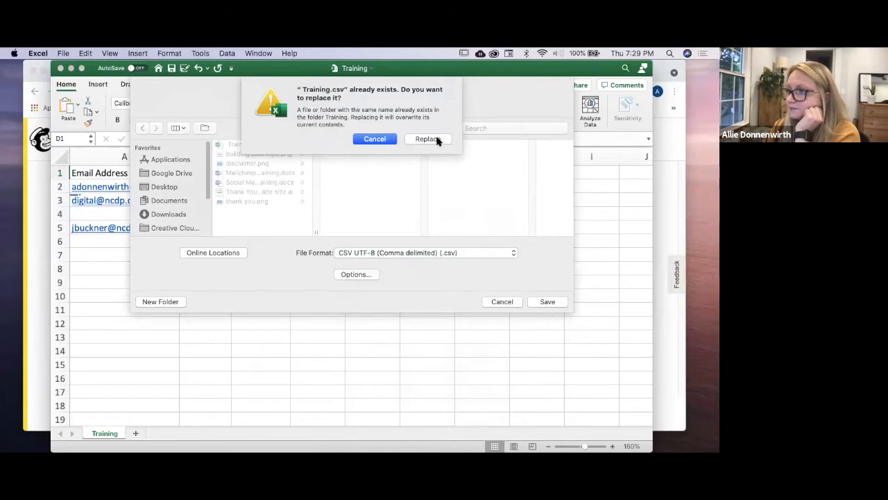
click(435, 140)
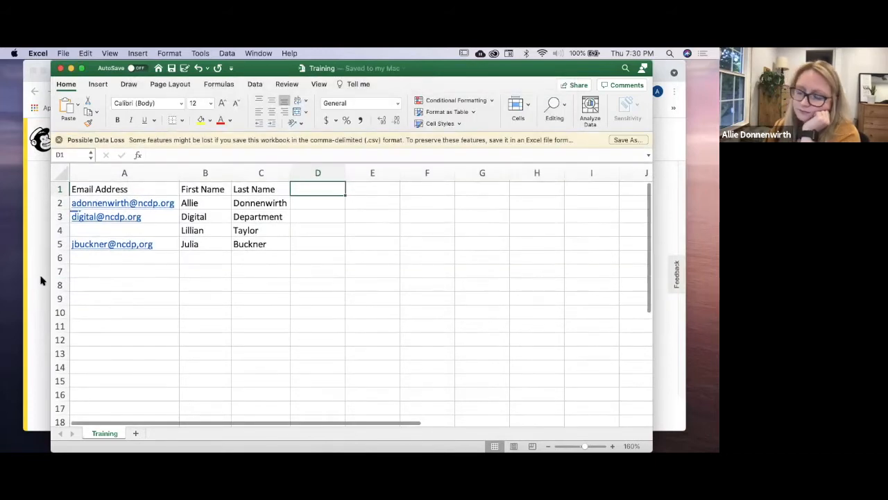
click(40, 279)
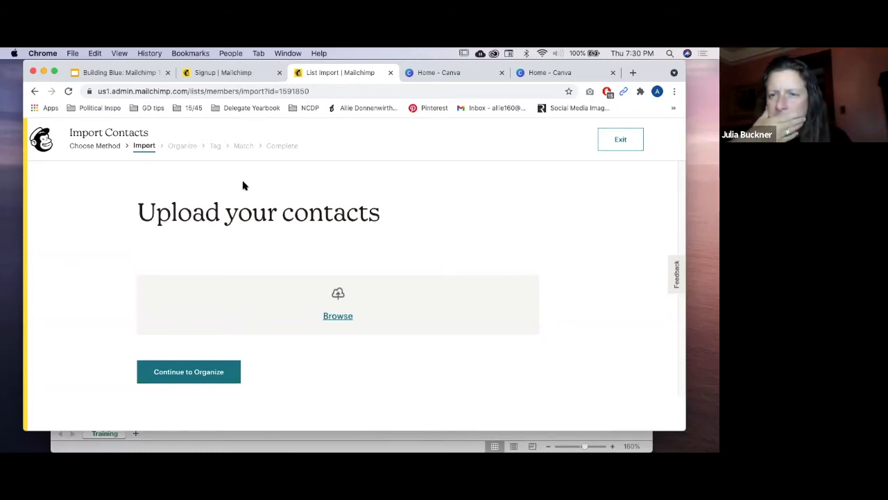
Step: Attach Training.csv and continue to Organize, which gives an upload error; then switch back to Excel
click(339, 317)
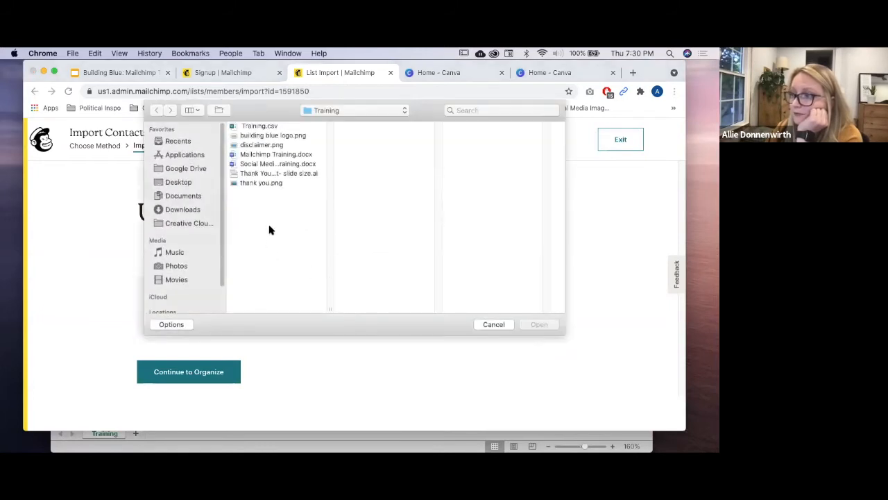
click(253, 127)
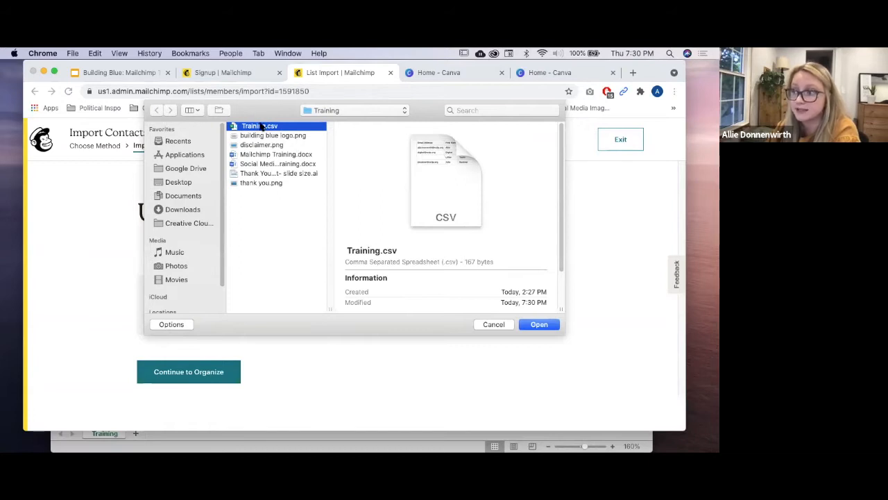
click(538, 324)
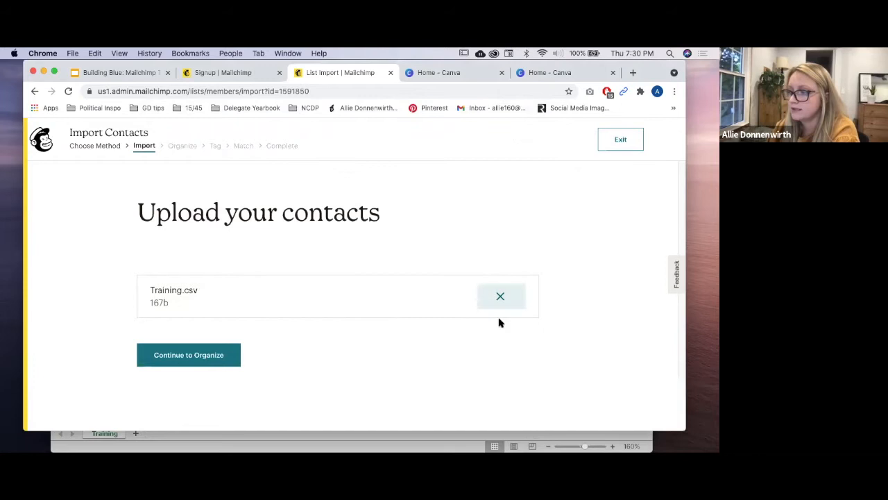
click(216, 356)
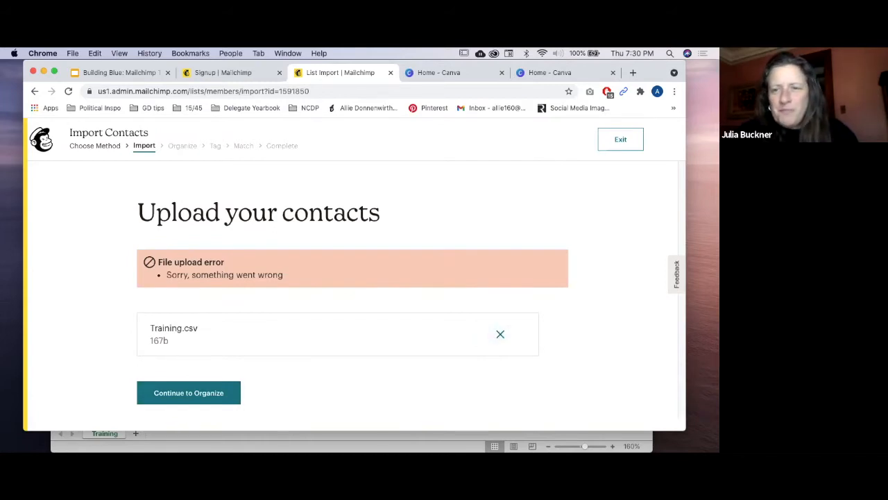
click(91, 444)
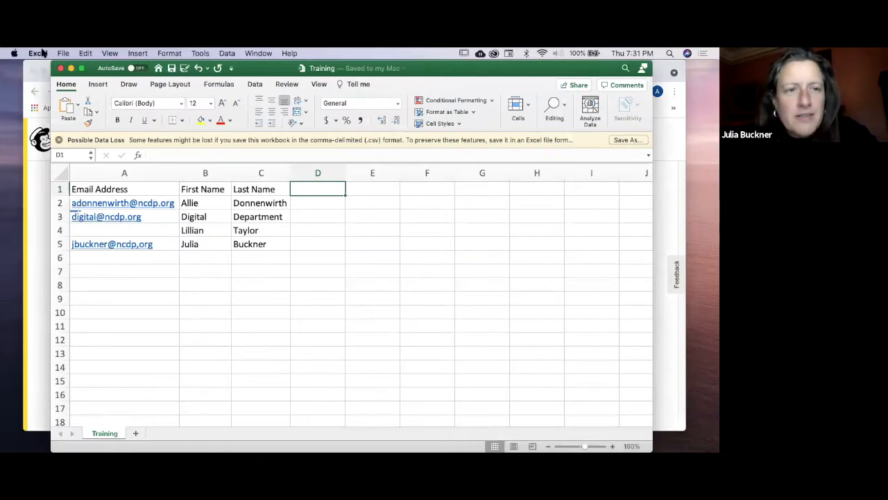
Step: Save a copy of the sheet as Training2 in CSV UTF-8, then go back to Mailchimp
click(63, 53)
click(82, 131)
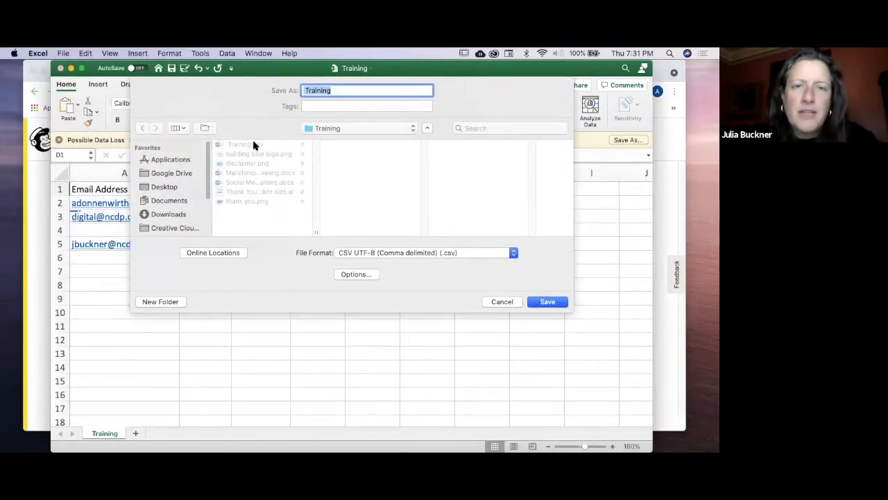
click(338, 90)
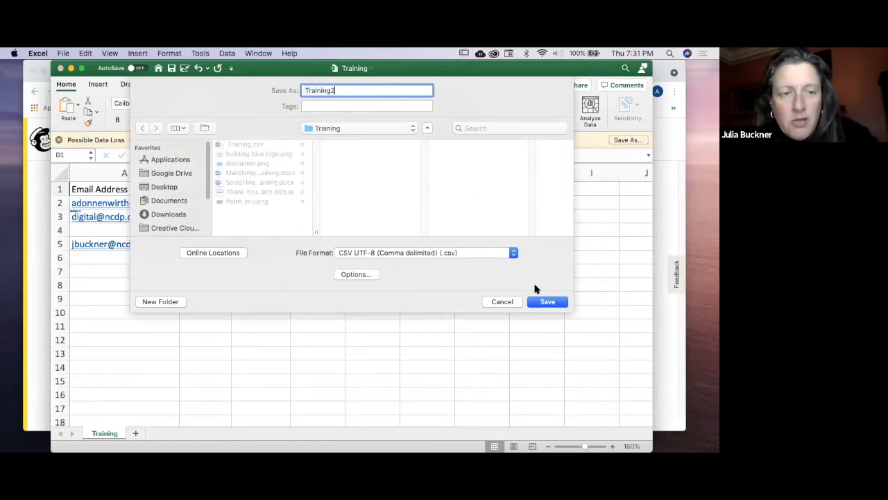
click(547, 302)
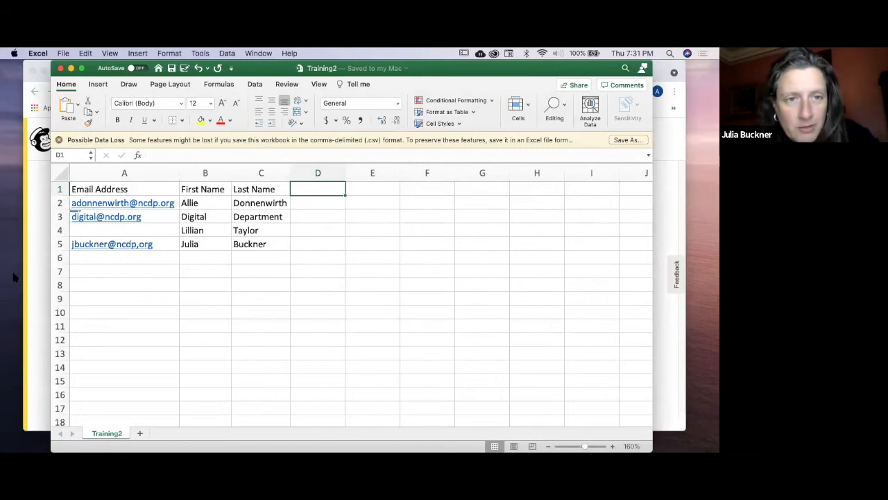
click(26, 335)
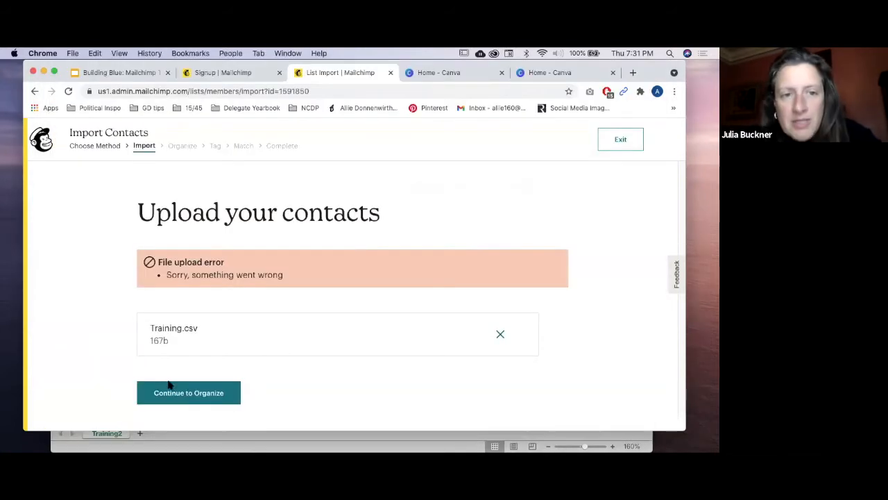
Step: Replace the failed upload with Training2.csv and try continuing to Organize
click(501, 334)
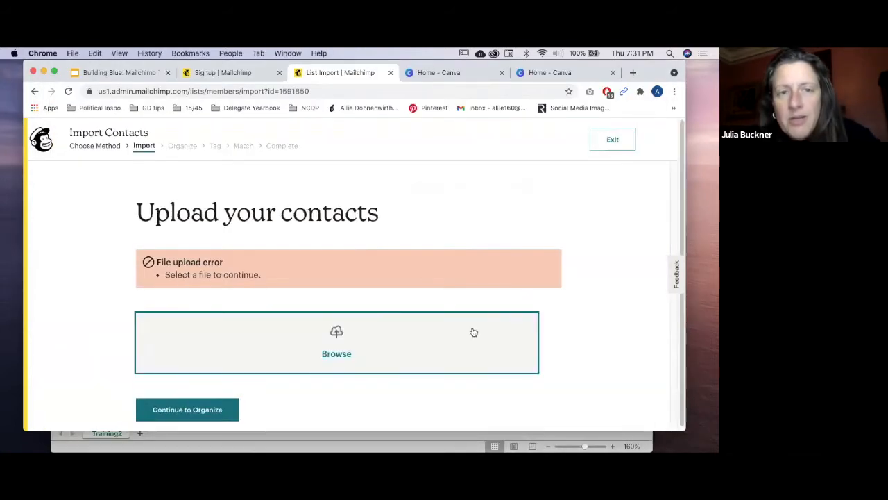
click(340, 355)
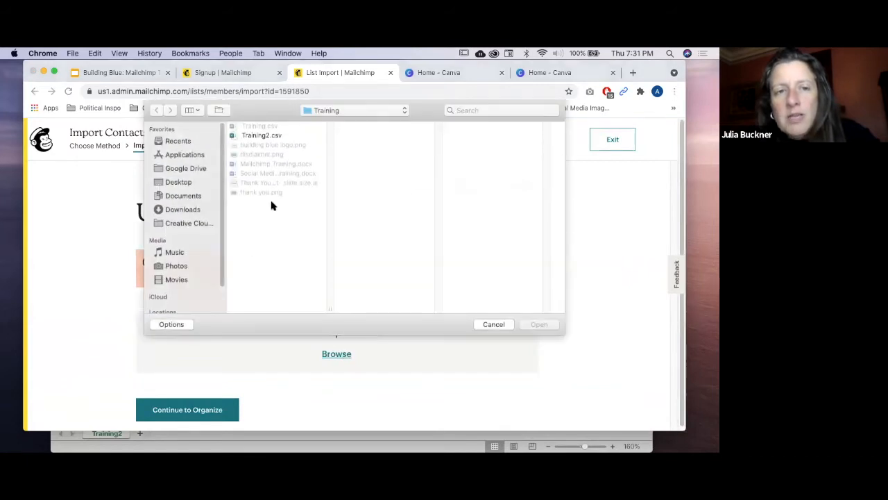
click(278, 136)
click(543, 324)
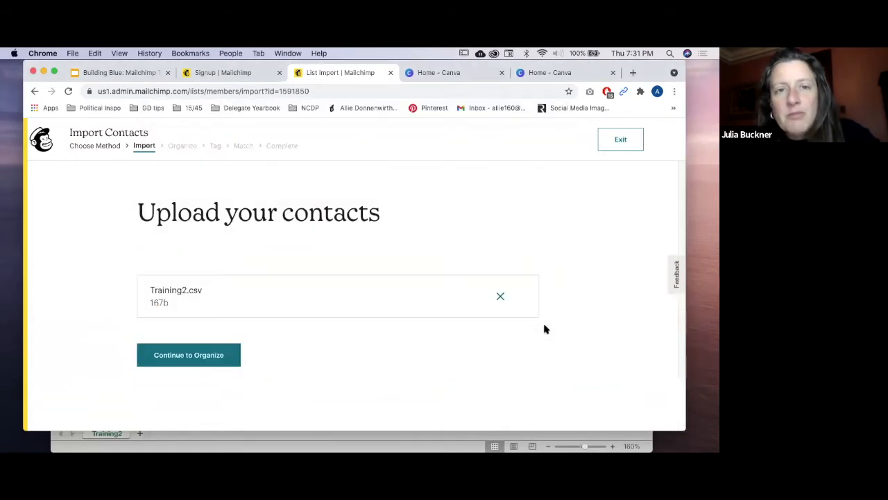
click(218, 353)
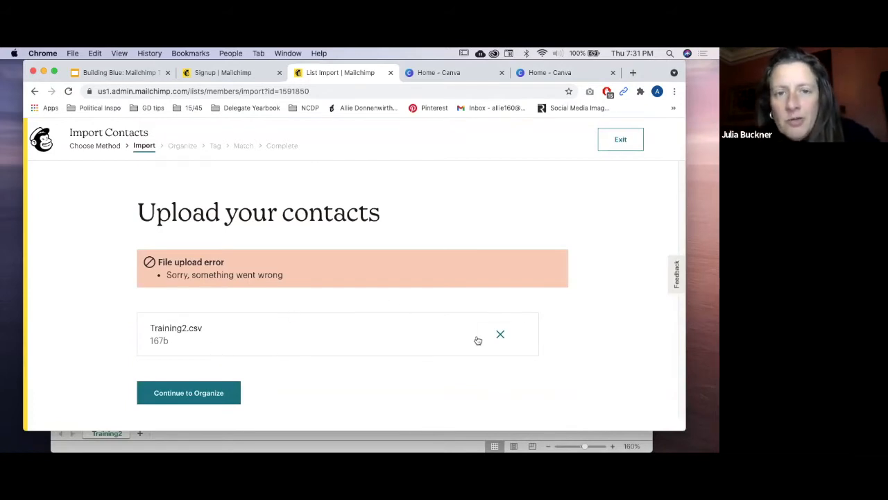
Step: Retry with Training.csv, which fails again, then reload the import page
click(501, 335)
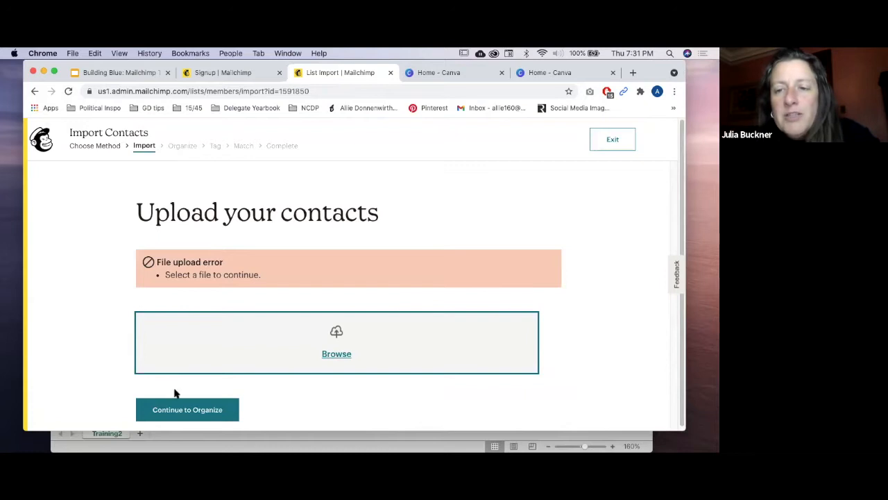
click(332, 354)
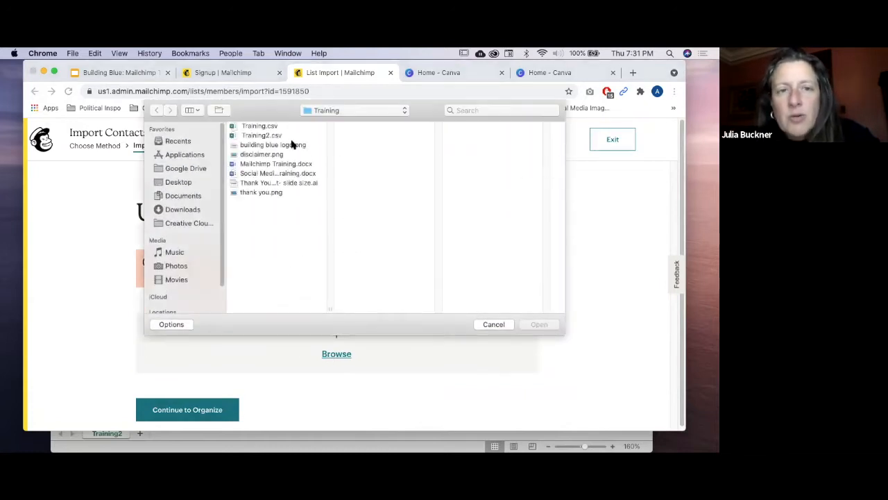
click(272, 126)
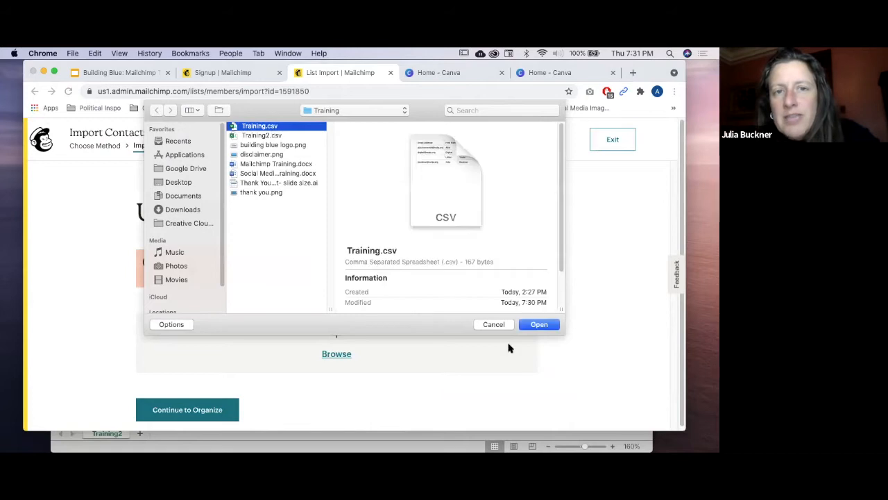
click(539, 324)
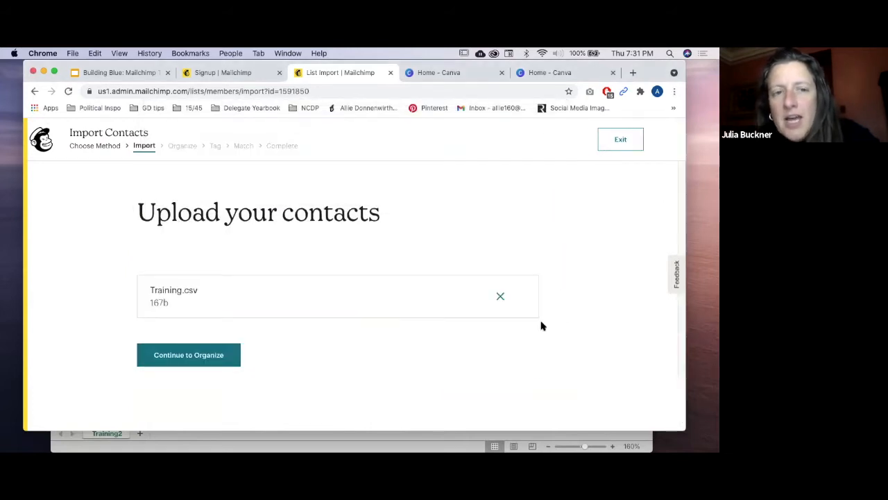
click(206, 356)
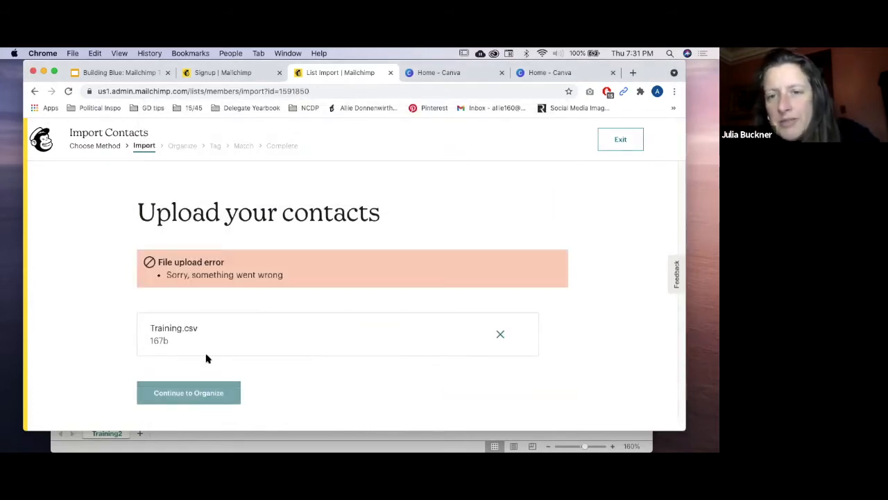
click(68, 91)
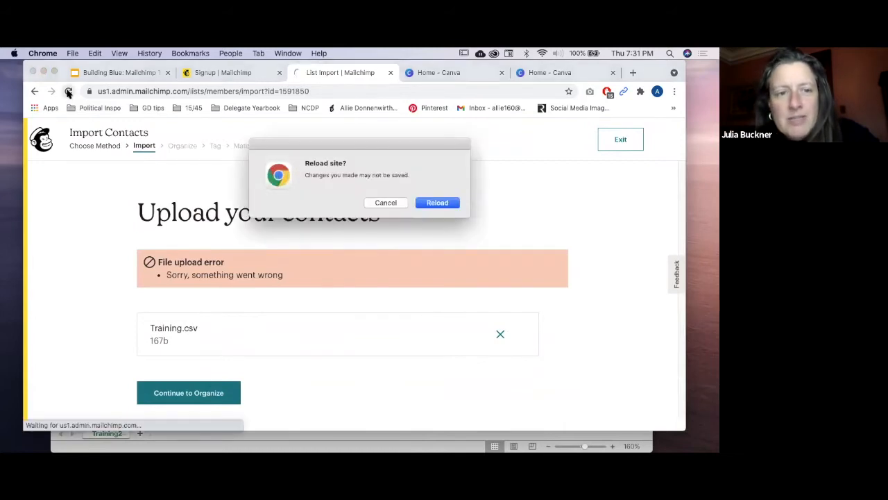
Step: Confirm the reload, upload Training.csv from the Training folder, and advance to Organize your contacts
click(451, 204)
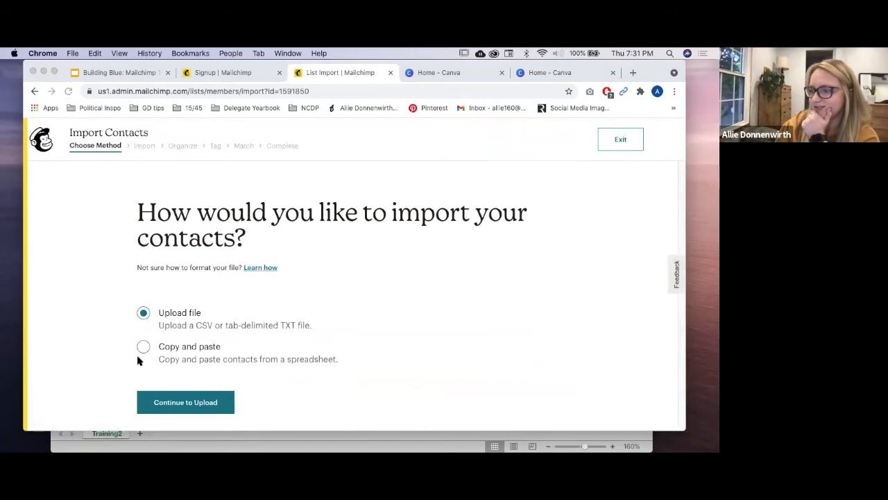
click(191, 402)
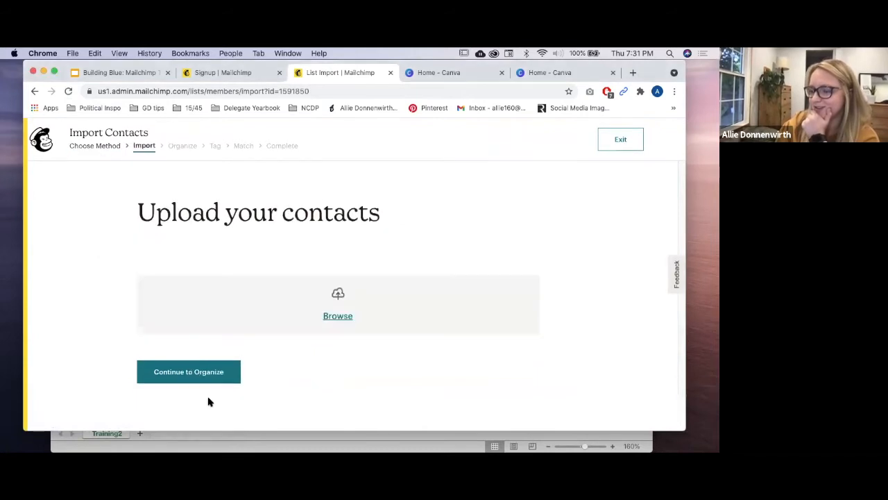
click(331, 324)
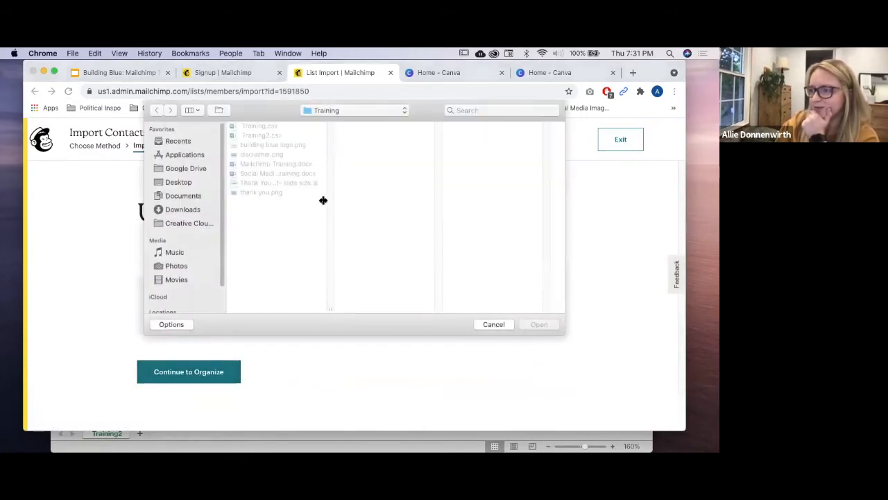
click(274, 127)
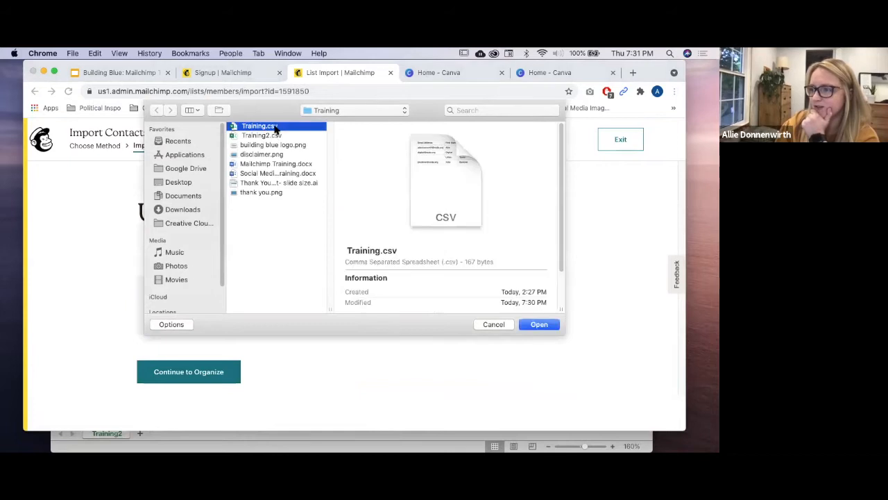
click(547, 326)
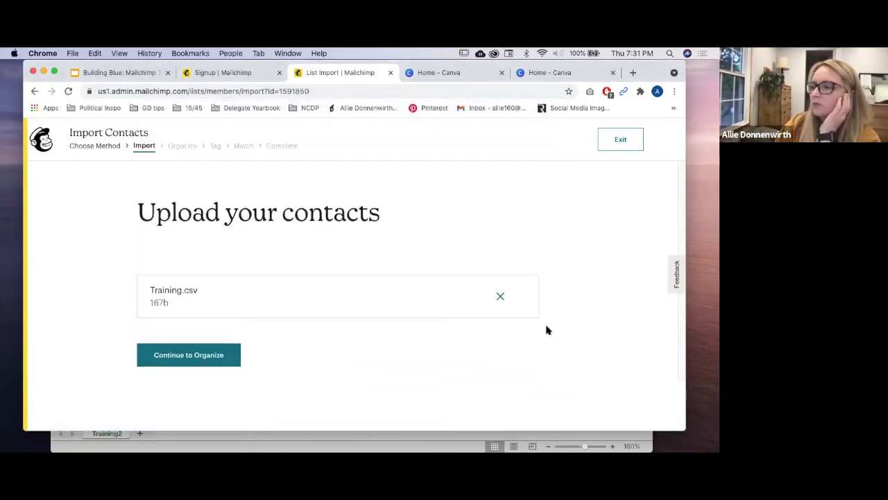
click(188, 364)
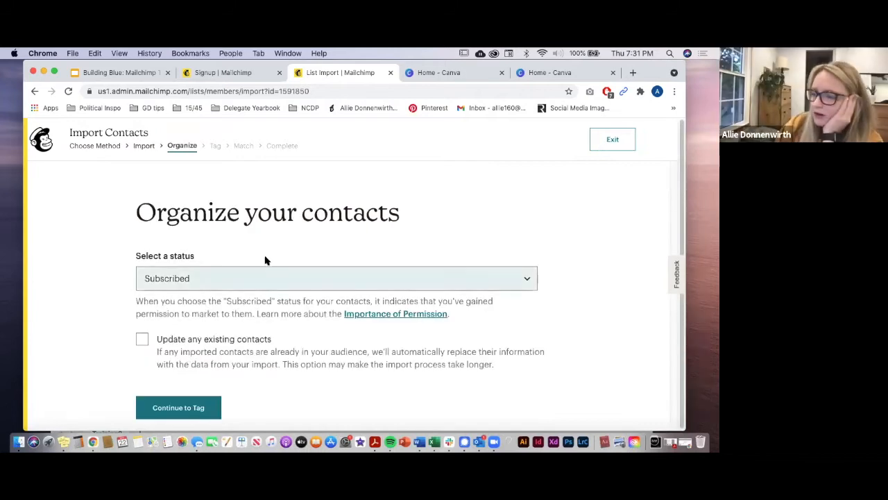
click(193, 278)
Step: Set contact status to Subscribed and enable Update any existing contacts before continuing to Tag
click(193, 279)
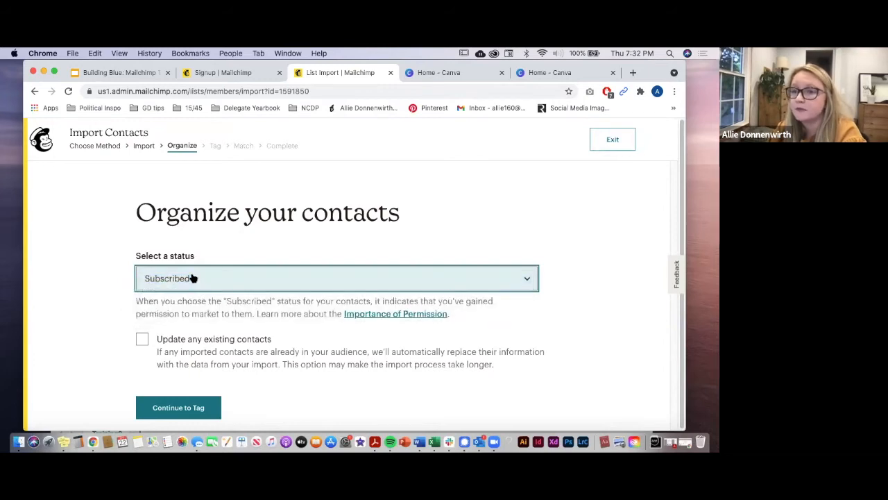
click(187, 278)
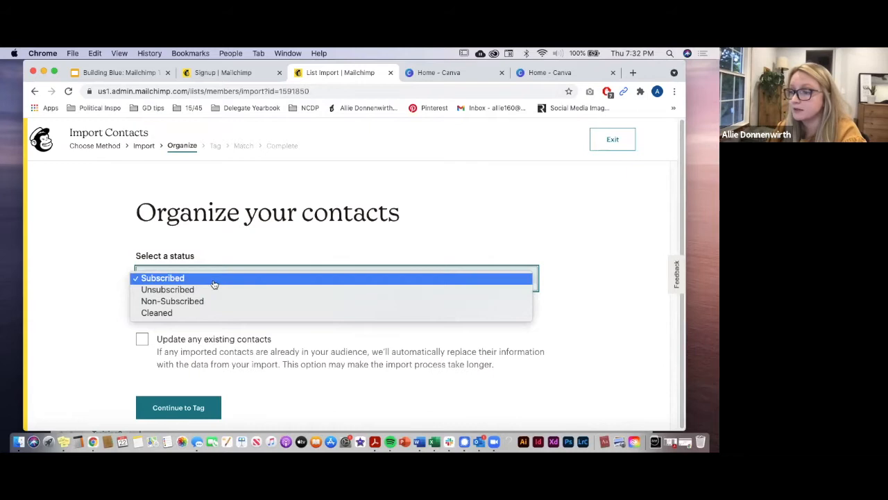
click(215, 279)
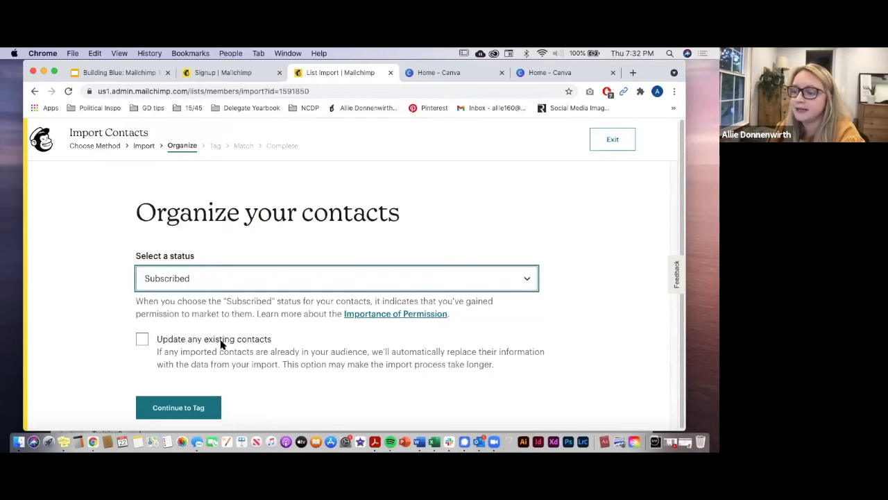
click(139, 340)
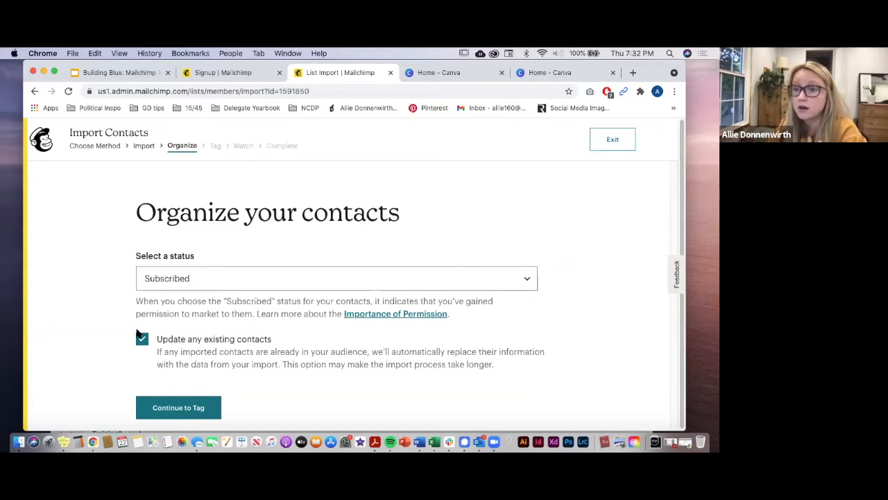
scroll(138, 338, down, 1)
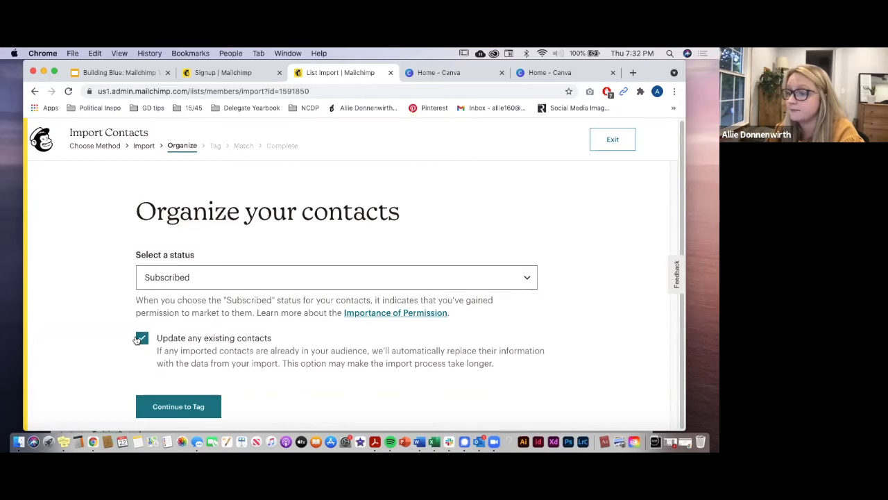
click(195, 407)
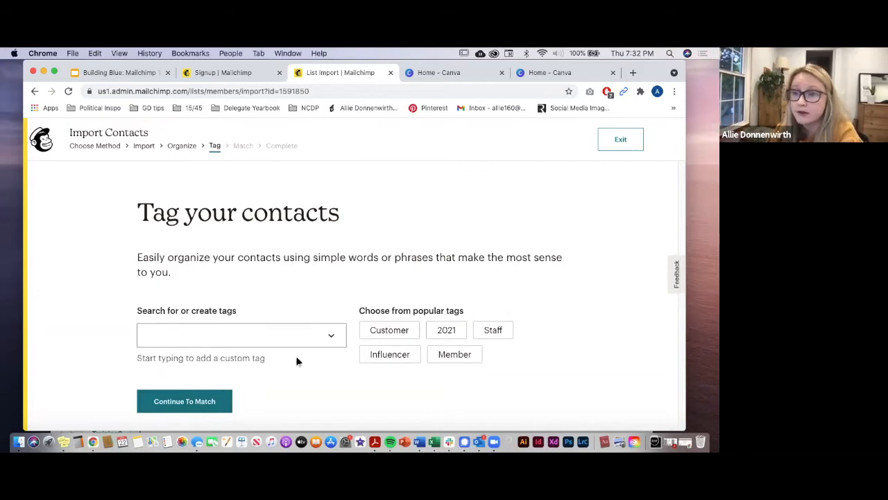
Step: Tag the imported contacts with the existing 'training' tag and continue to column matching
click(309, 334)
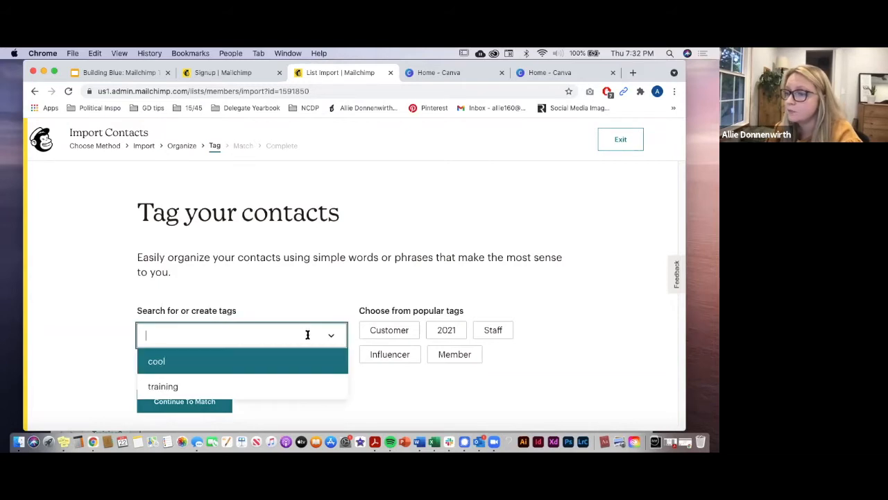
click(266, 386)
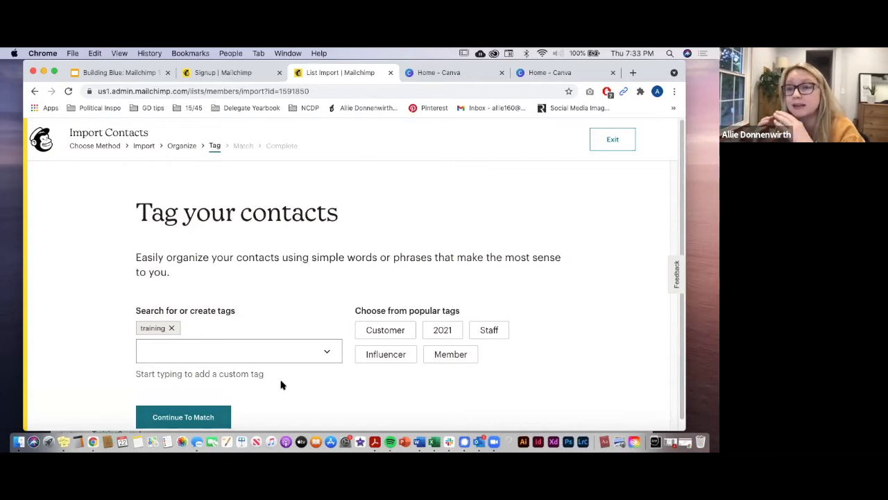
click(214, 417)
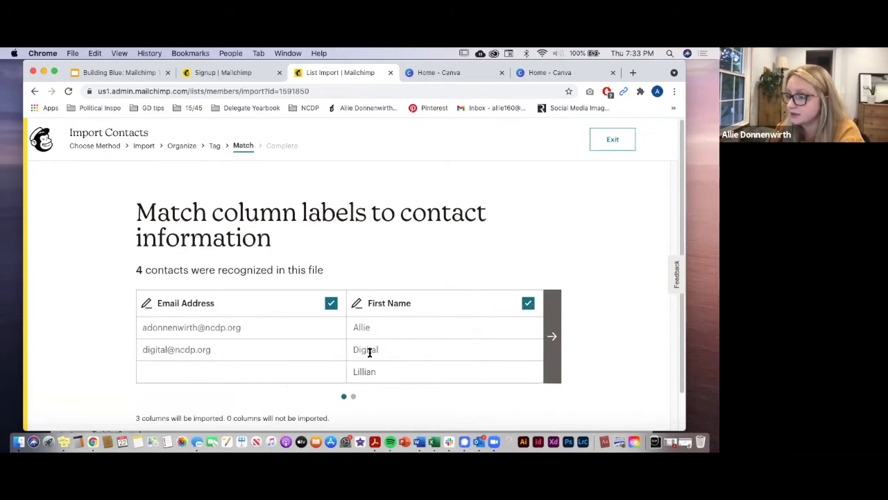
Step: Review the Email Address, First Name and Last Name column mappings, then finalize and complete importing 4 contacts
click(552, 326)
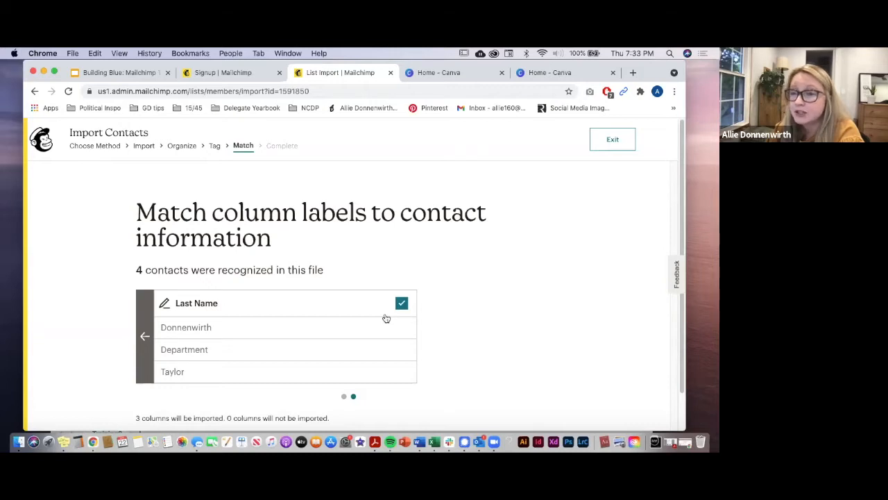
click(145, 336)
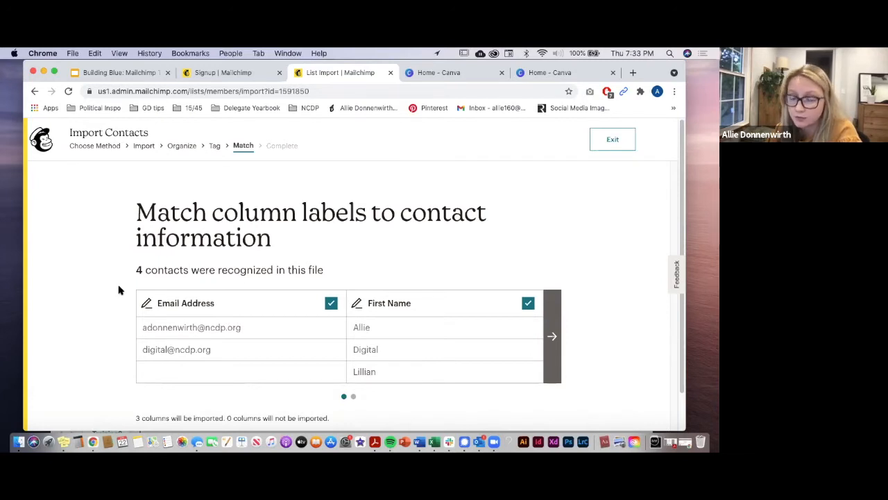
scroll(624, 329, down, 1)
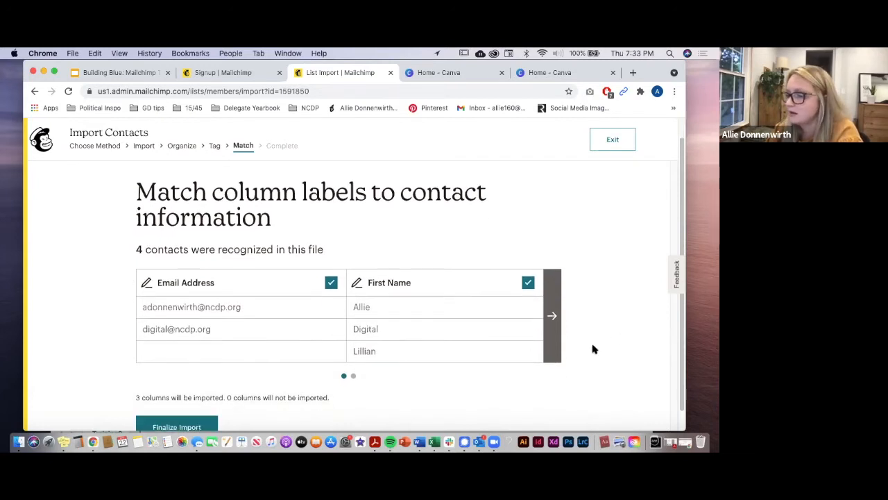
scroll(567, 376, down, 1)
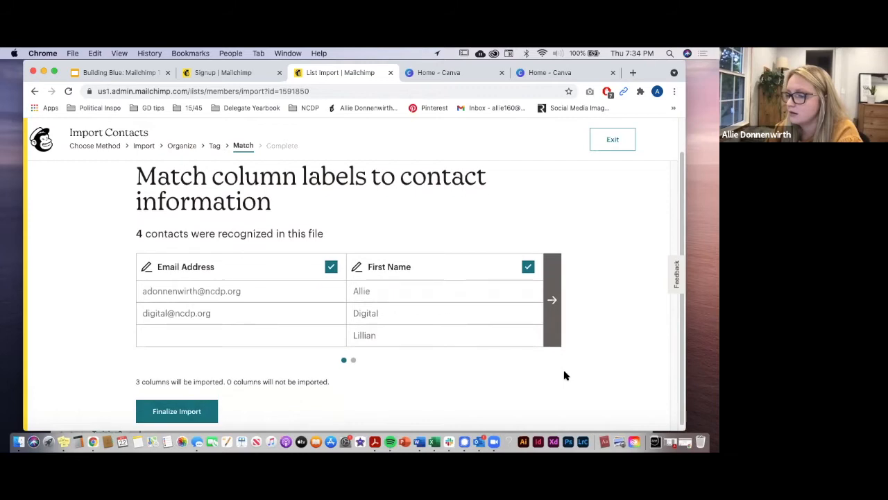
click(202, 412)
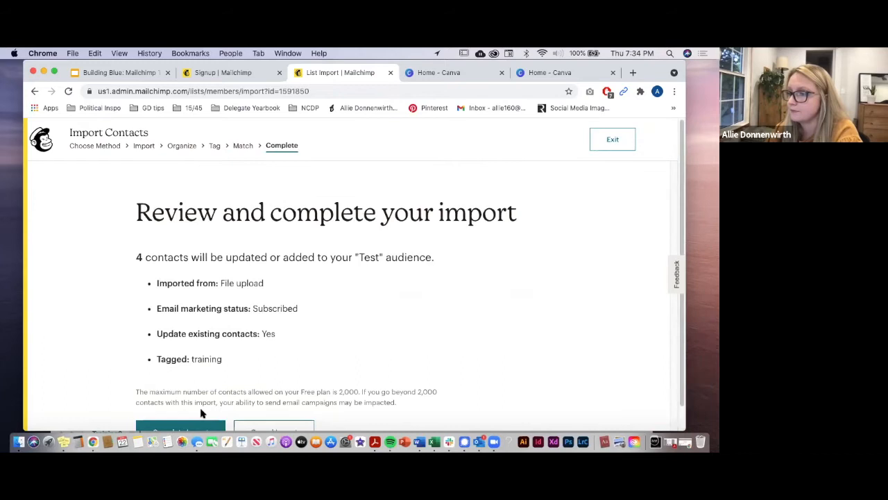
scroll(323, 299, down, 1)
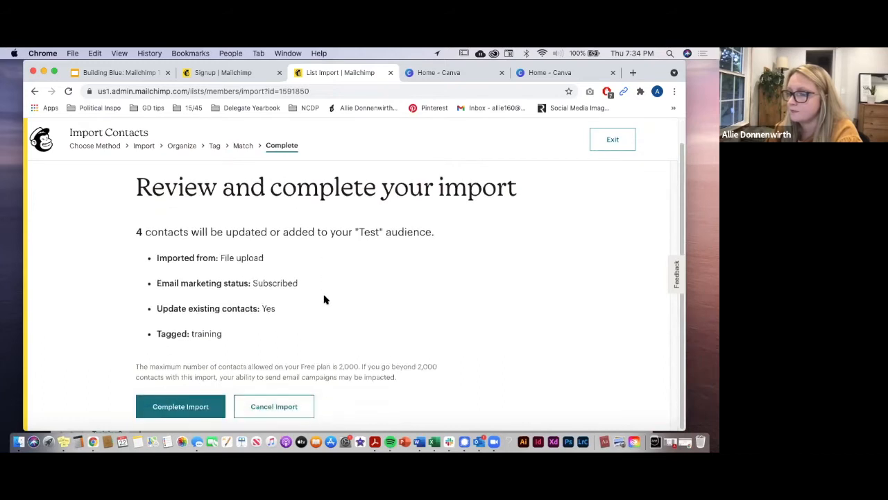
click(203, 408)
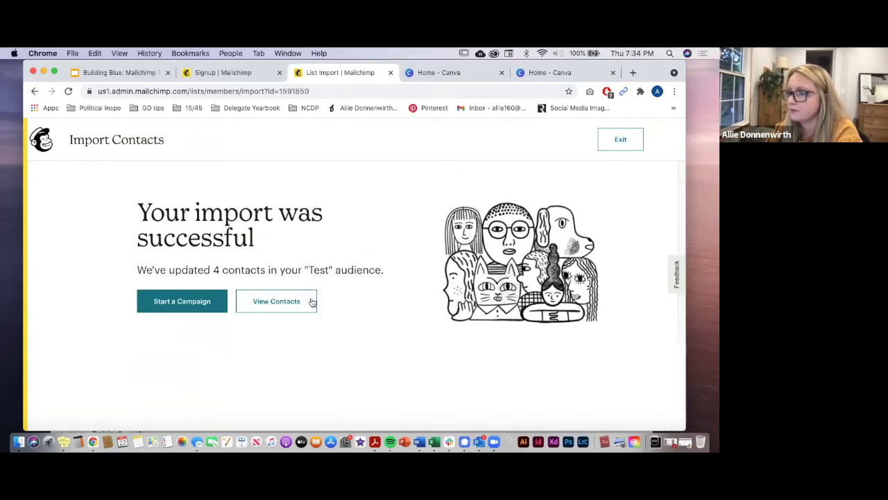
Step: View the Test audience's contacts filtered by the 'training' tag, showing 3 matches, then bring up Add contacts
click(275, 306)
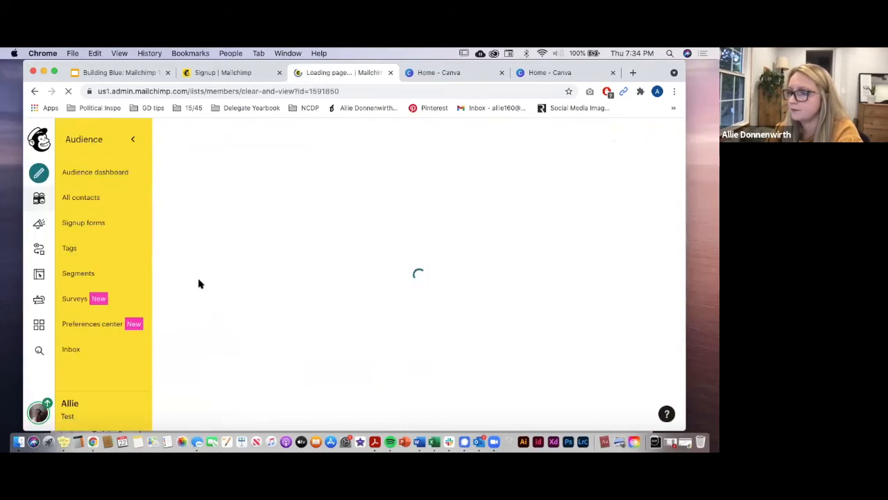
scroll(199, 285, down, 3)
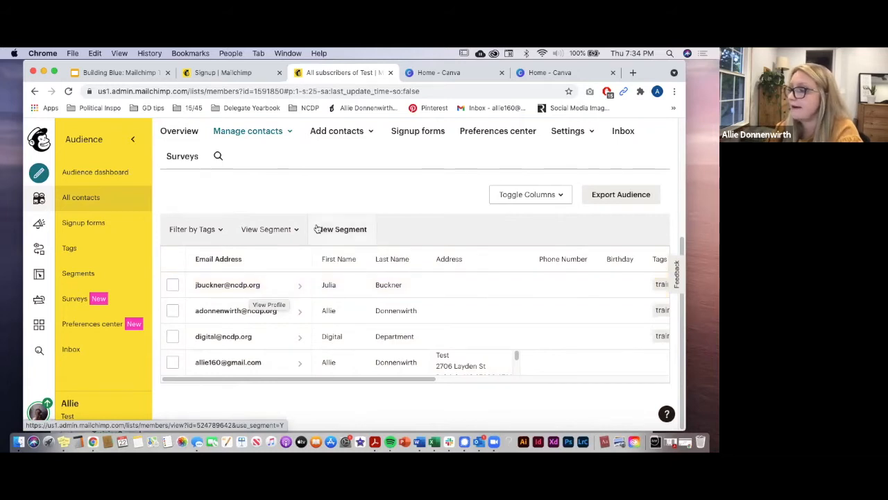
drag(408, 380, 535, 391)
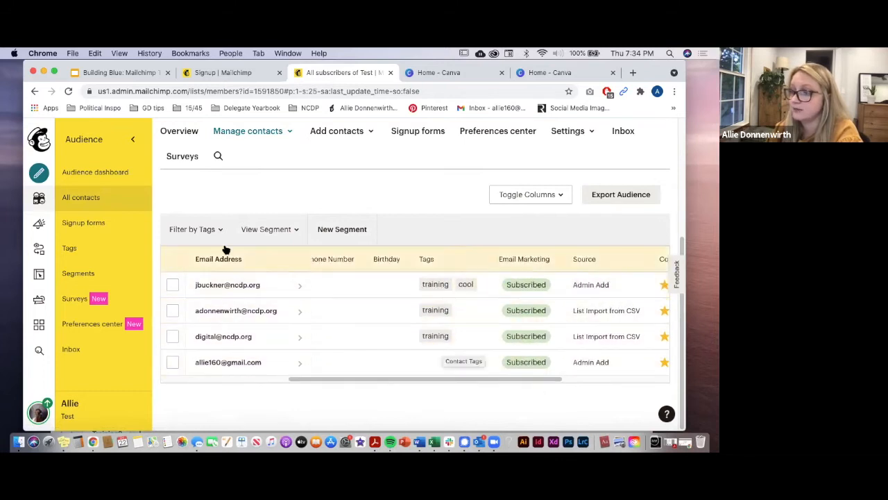
click(190, 230)
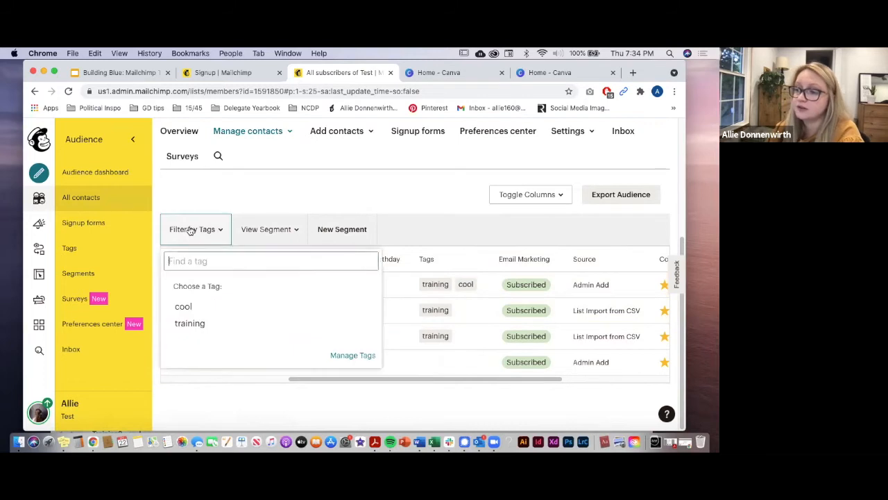
click(204, 324)
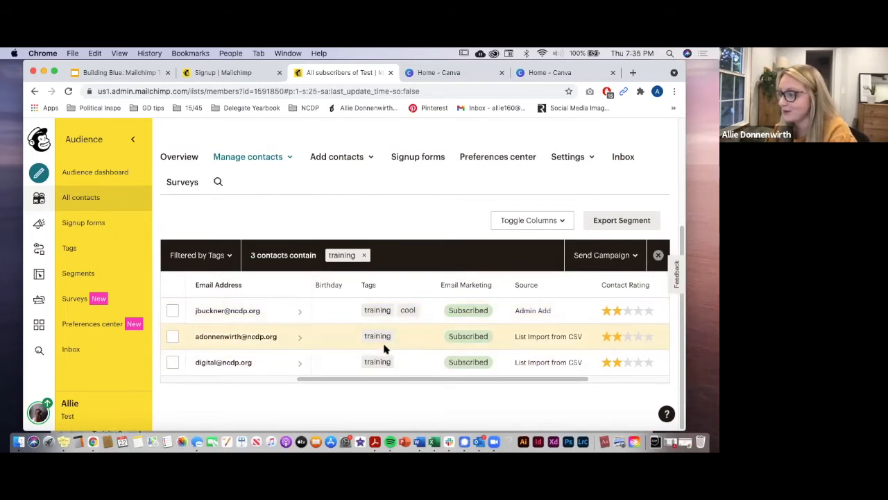
scroll(340, 244, up, 1)
click(341, 170)
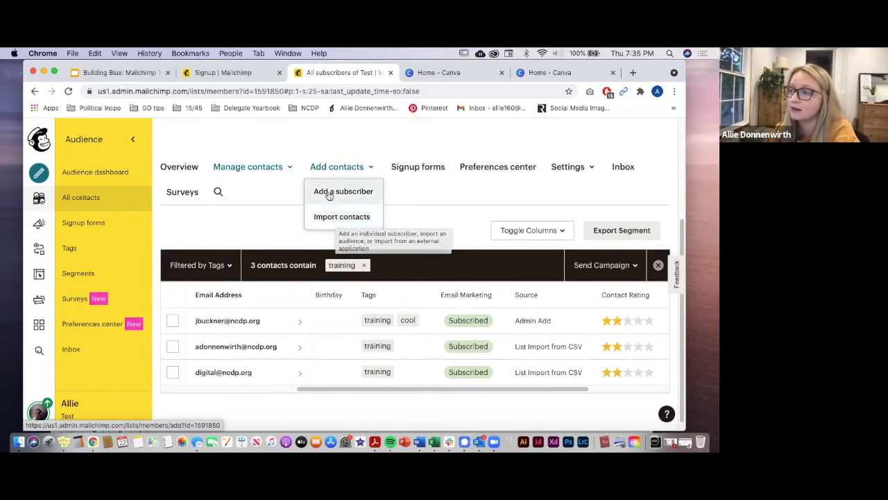
Step: Open the Add subscriber form and enter the new subscriber's e-mail address, correcting a typo
click(329, 194)
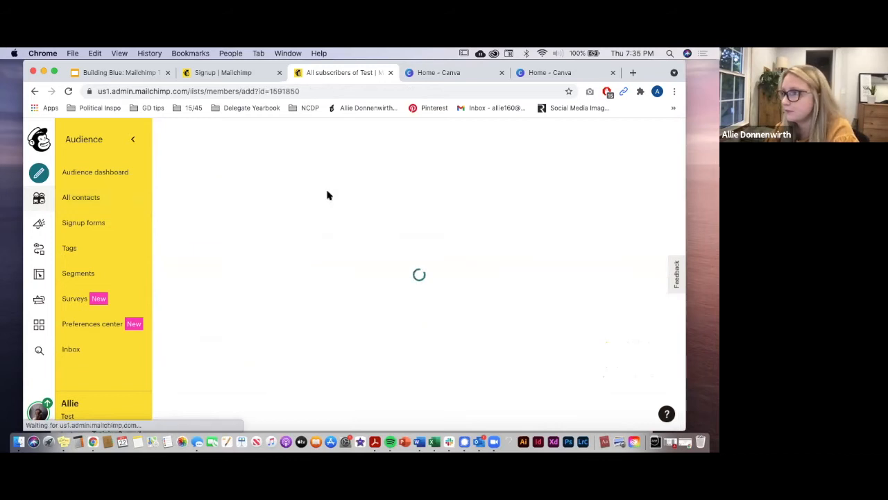
scroll(342, 261, down, 5)
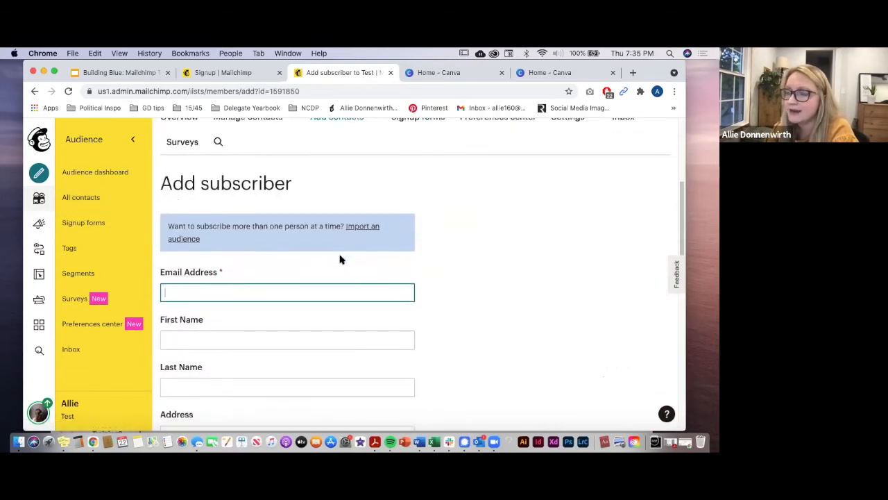
scroll(340, 260, down, 1)
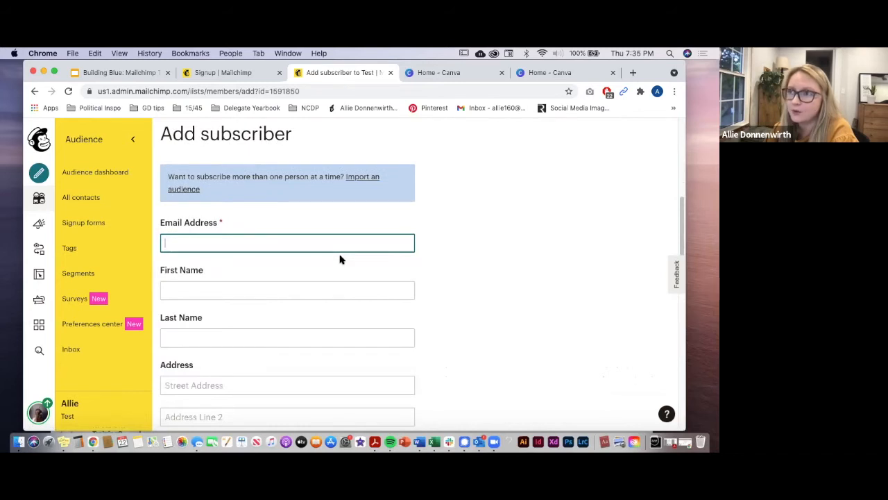
click(381, 244)
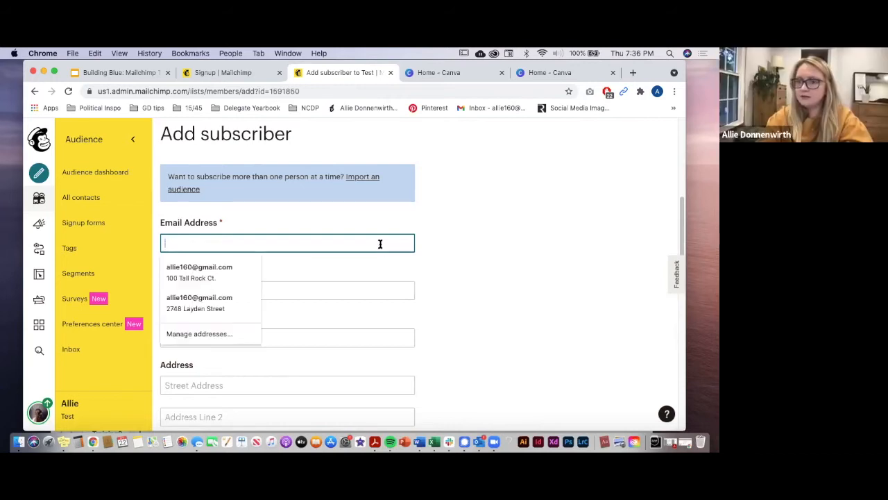
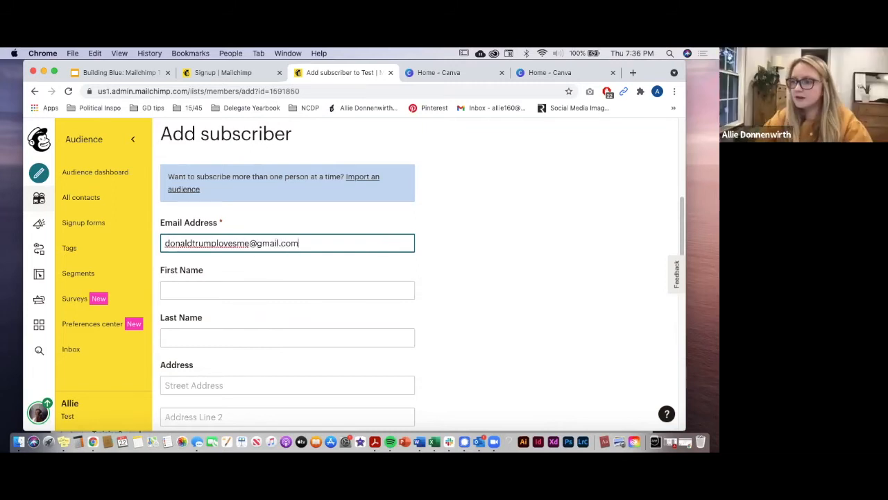
Step: Enter the subscriber's first name and last name, then scroll down to the Tags field
click(276, 287)
key(Escape)
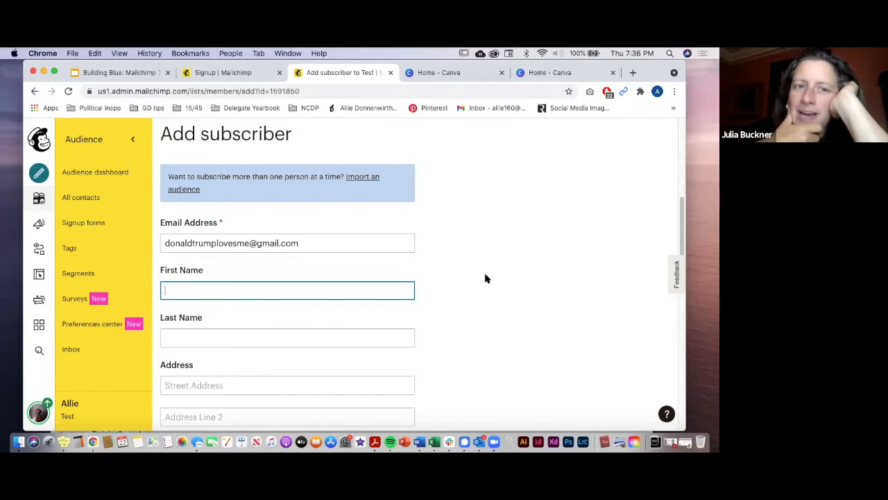
text(Julia)
key(Tab)
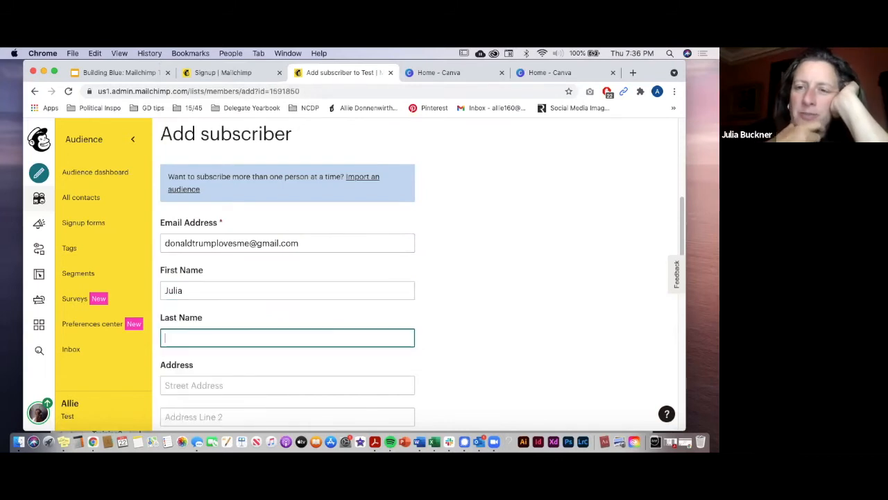
text(Hates Trump)
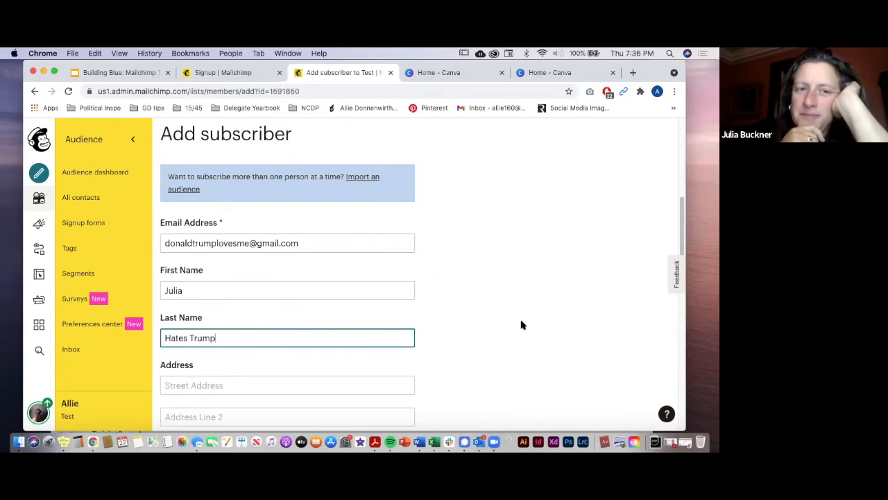
scroll(521, 325, down, 3)
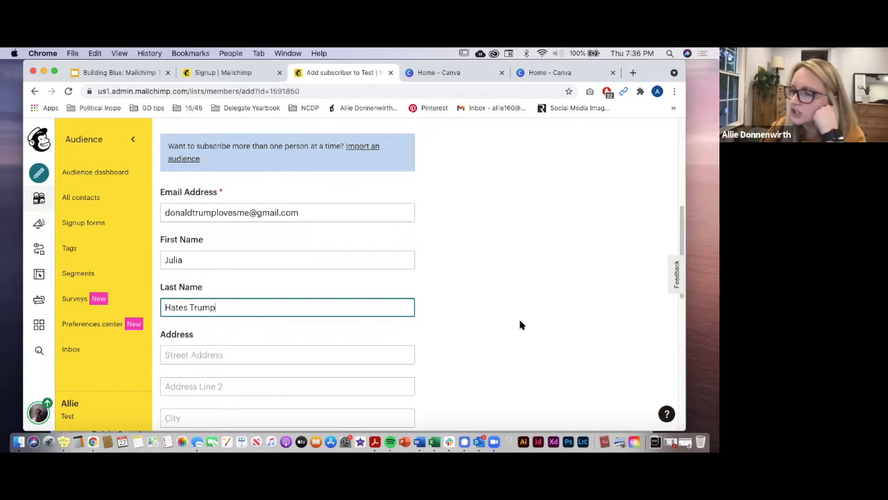
scroll(522, 325, down, 5)
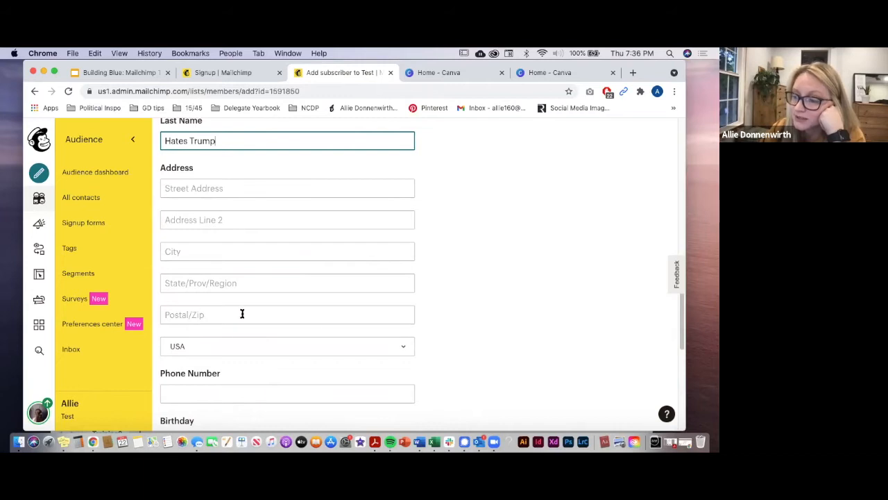
scroll(459, 347, down, 3)
scroll(271, 321, down, 4)
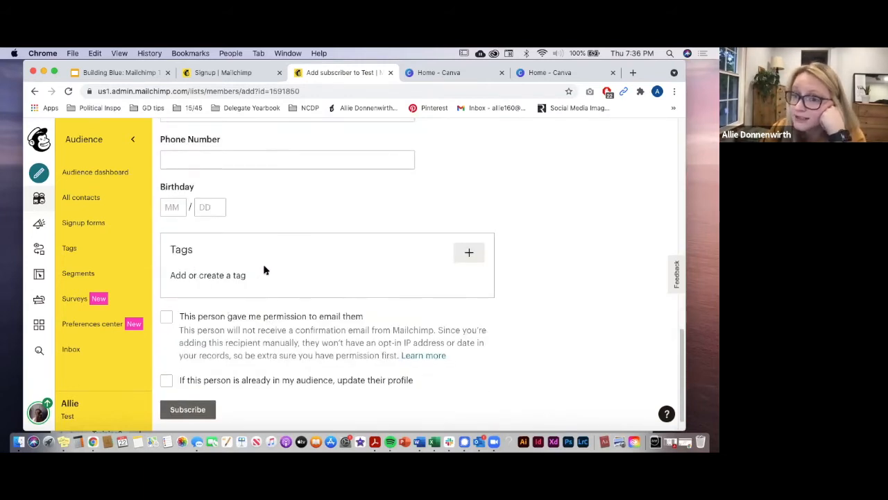
click(469, 251)
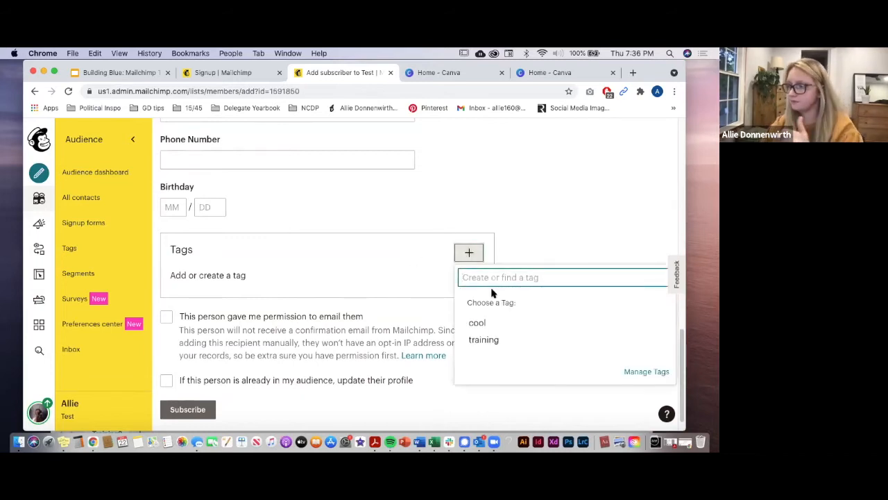
Step: Create and apply a 'hate trump' tag, tick email-permission and update-profile boxes, and subscribe the contact
text(h)
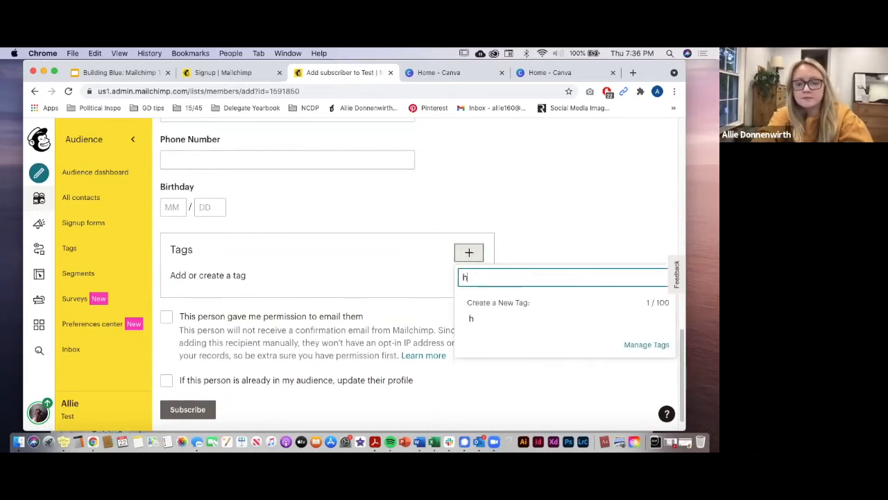
text(ate trump)
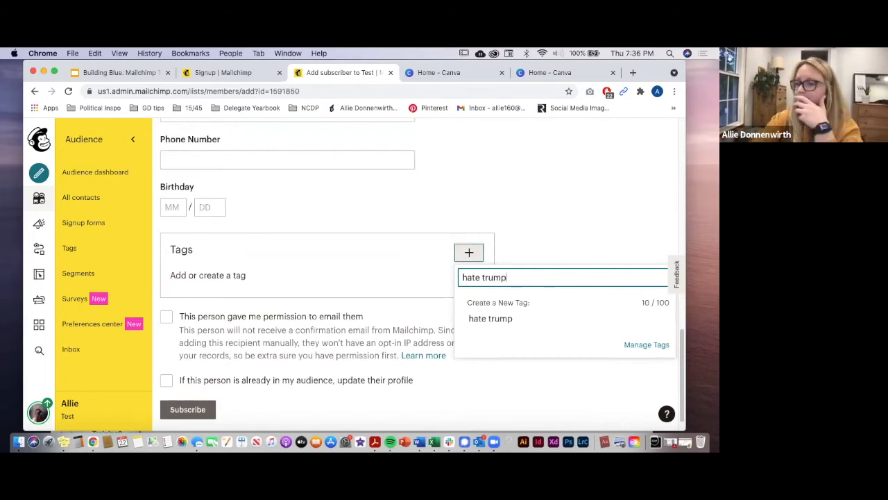
click(503, 319)
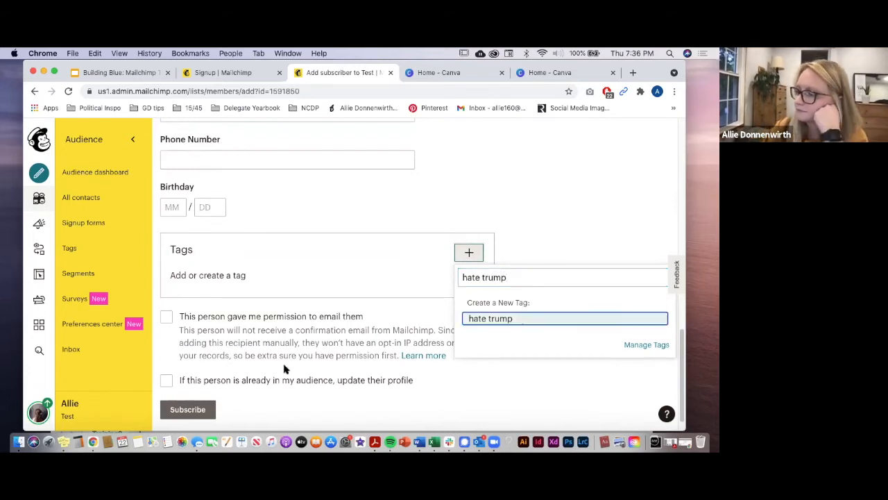
click(167, 317)
click(166, 317)
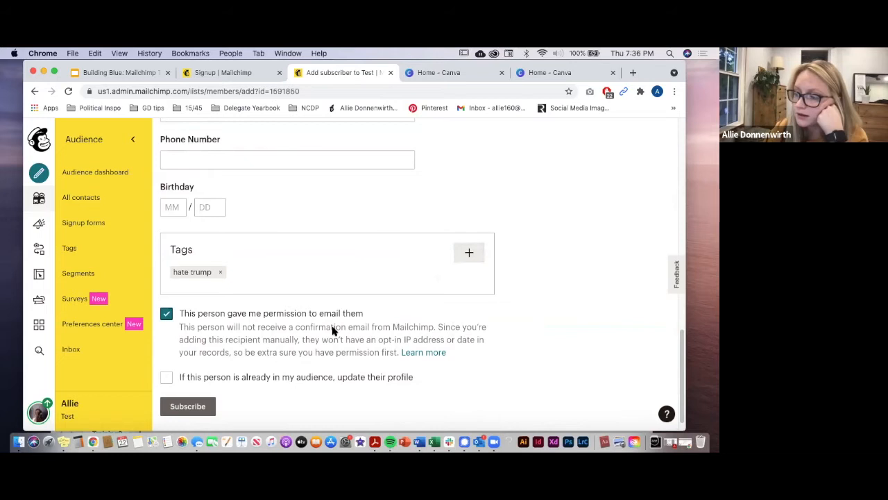
click(182, 377)
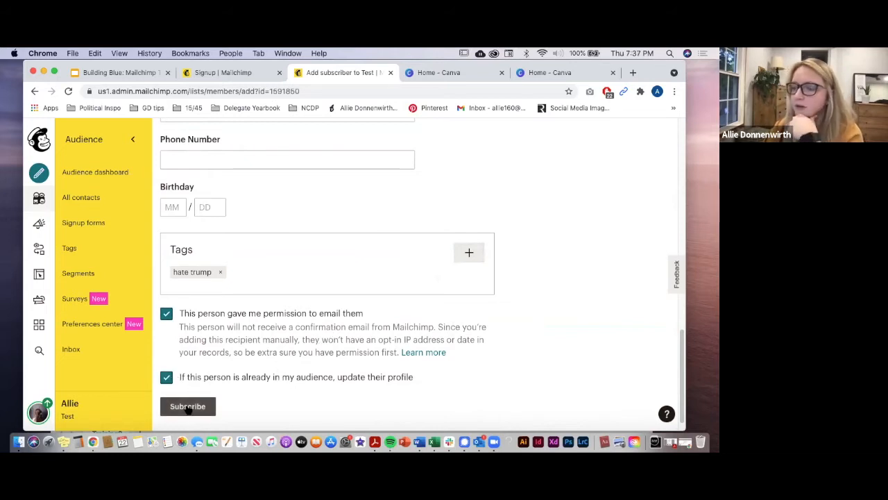
click(188, 407)
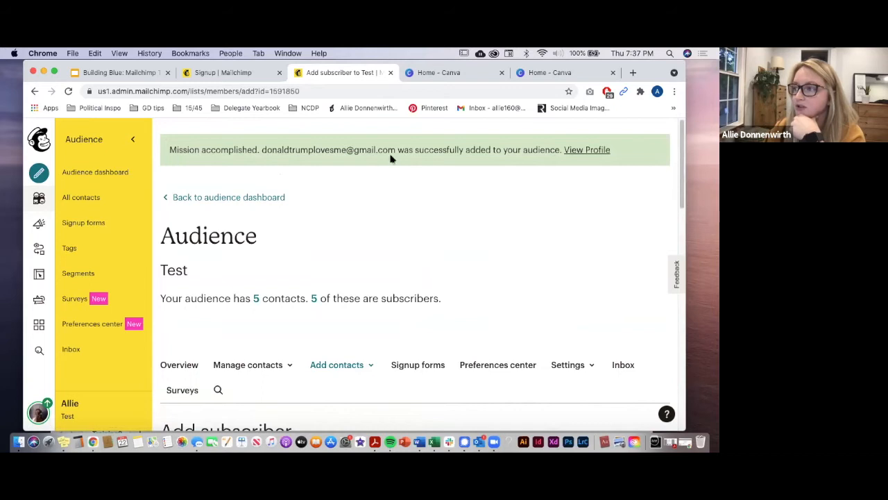
Step: Return to the Test audience dashboard and view all five contacts, scrolling to the new subscriber's 'hate trump' tag
click(234, 198)
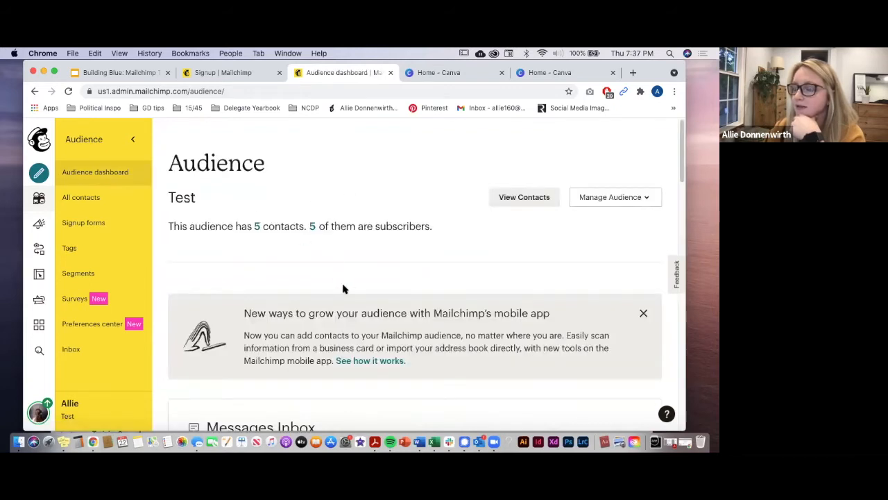
scroll(345, 289, down, 3)
scroll(368, 295, down, 3)
scroll(368, 295, down, 10)
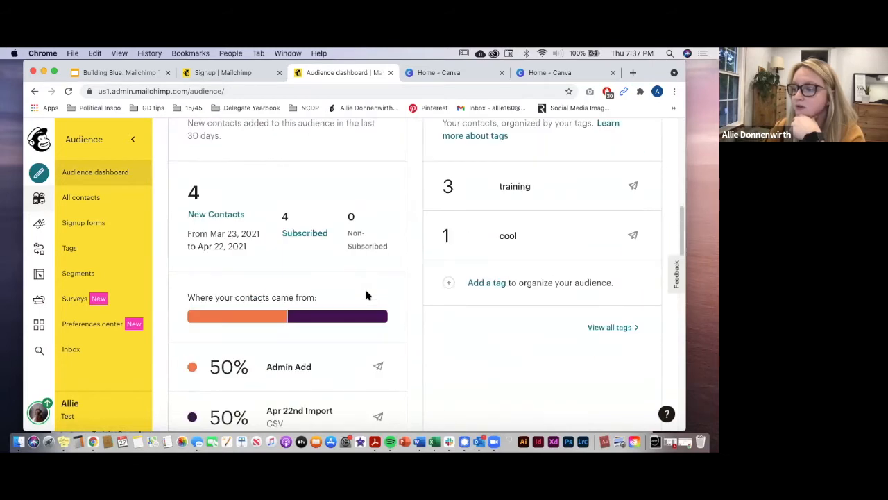
scroll(369, 293, up, 10)
scroll(371, 291, up, 5)
click(505, 200)
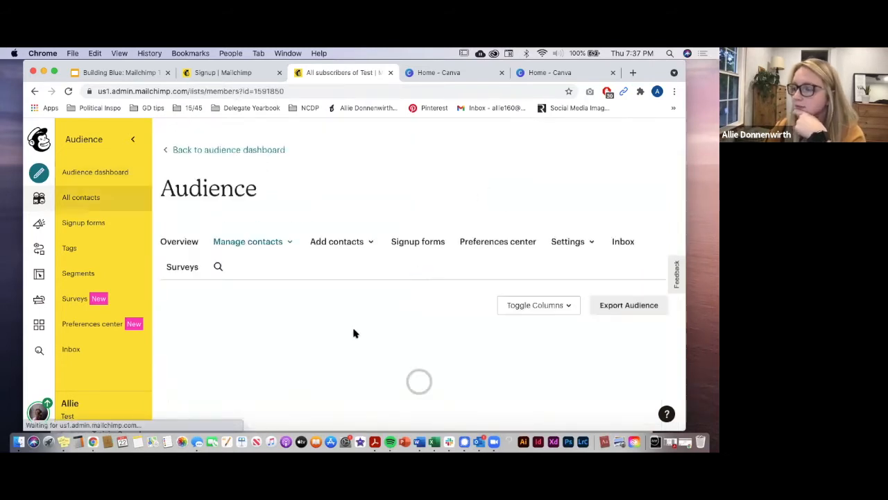
scroll(353, 334, down, 3)
scroll(353, 334, down, 1)
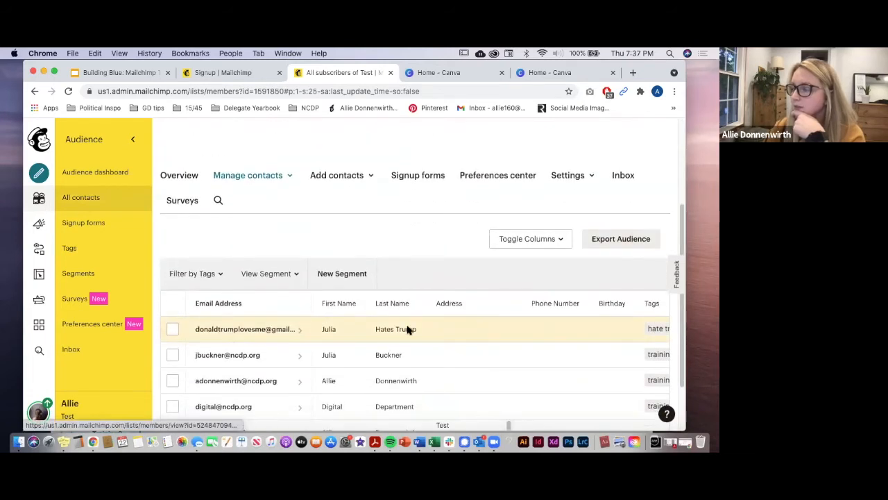
scroll(471, 331, down, 1)
scroll(425, 388, down, 1)
drag(411, 412, 521, 397)
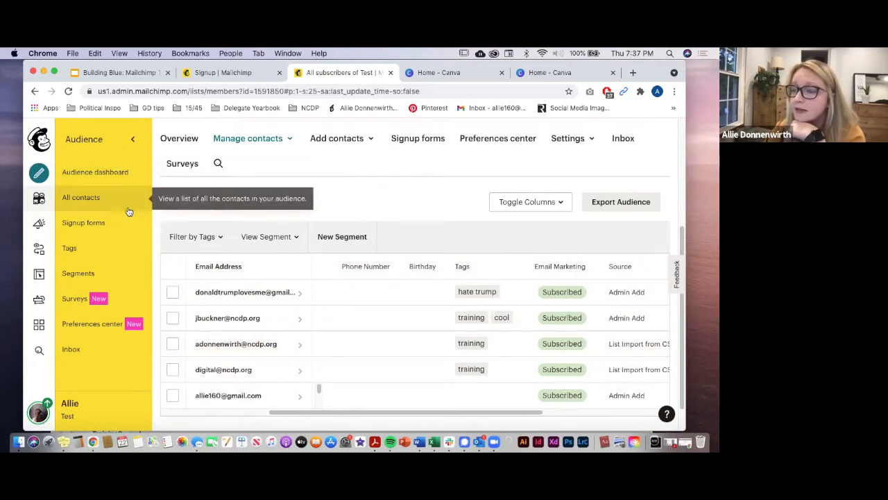
Step: Browse the Test audience's Signup forms page listing Form builder, Embedded forms and Subscriber pop-up
click(91, 222)
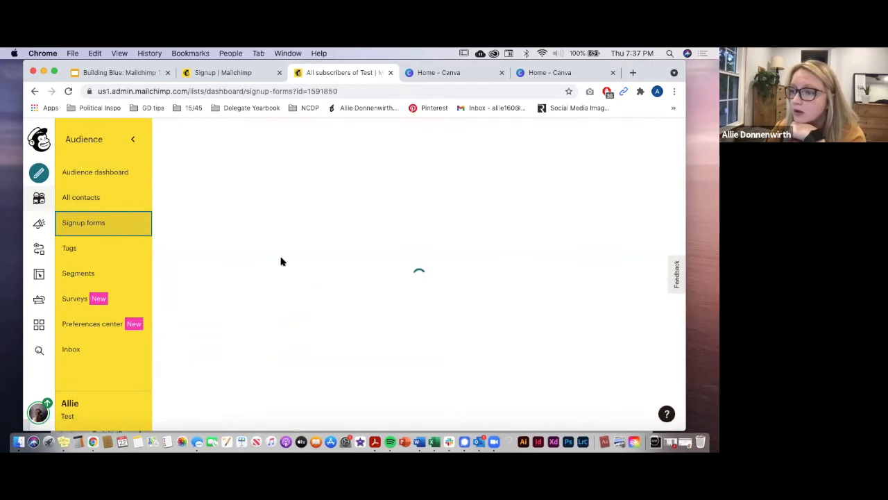
scroll(269, 264, down, 2)
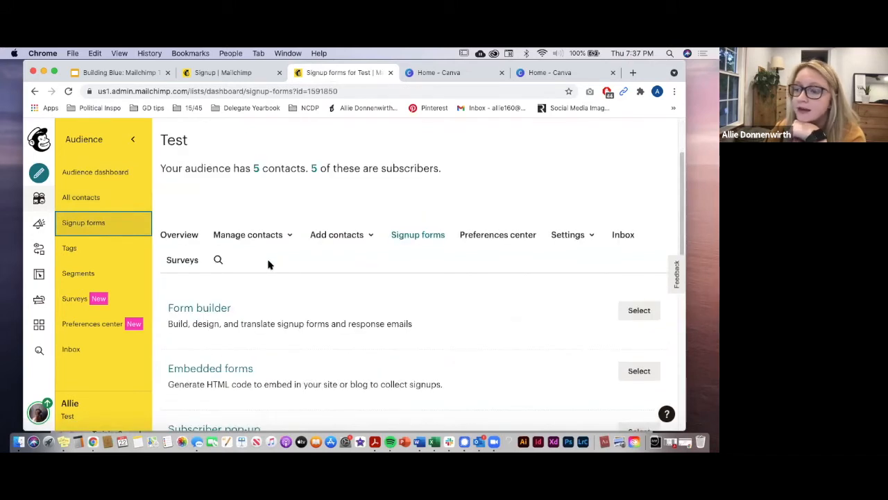
scroll(269, 265, down, 1)
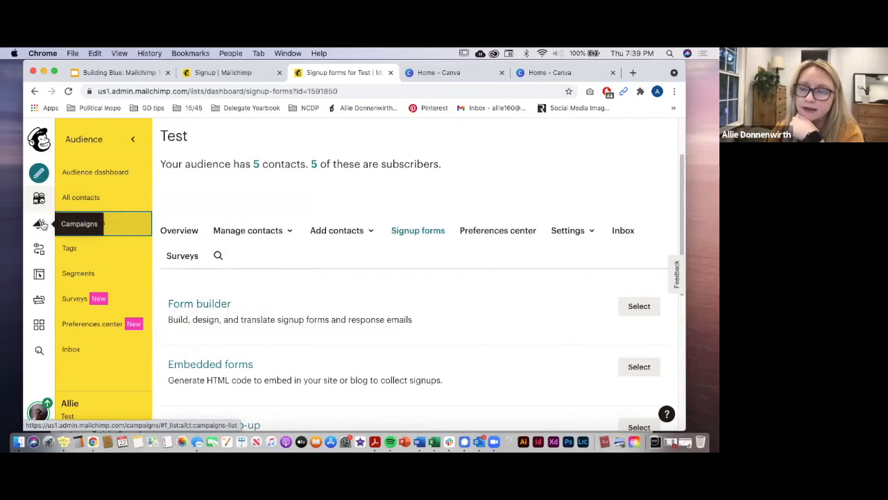
click(40, 224)
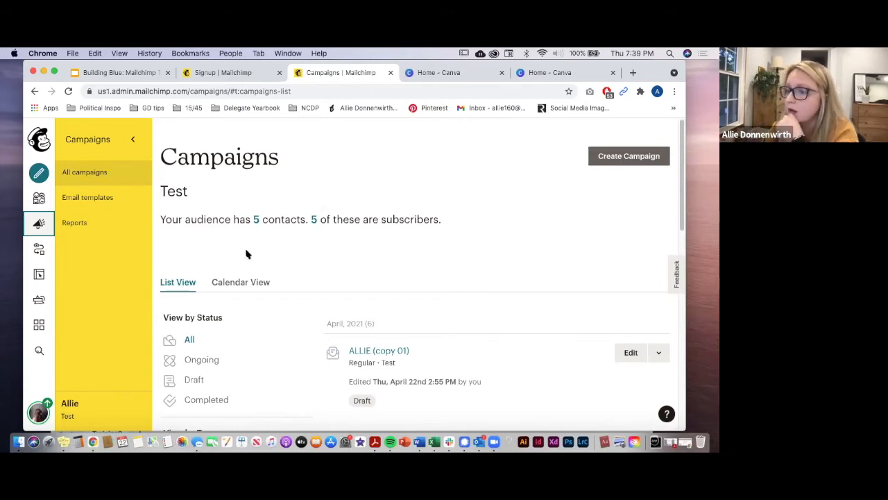
Step: Go to Email templates and confirm there are no saved templates yet
click(101, 199)
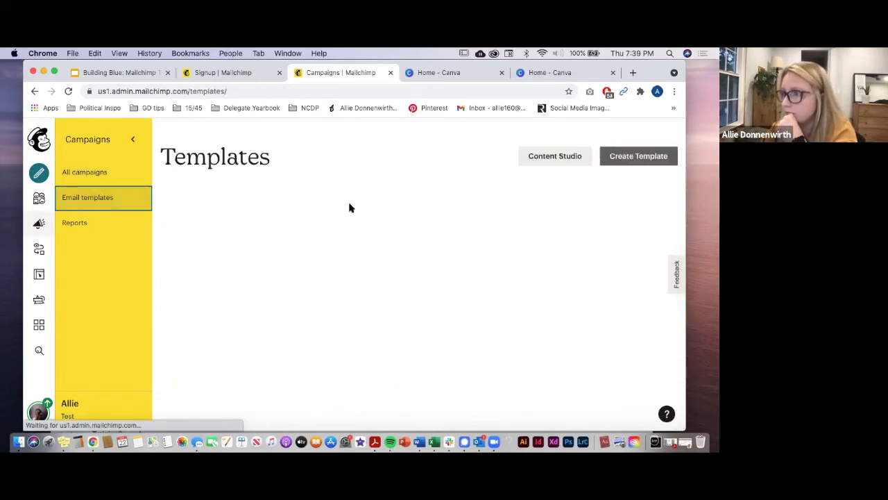
scroll(311, 225, down, 1)
scroll(311, 225, up, 1)
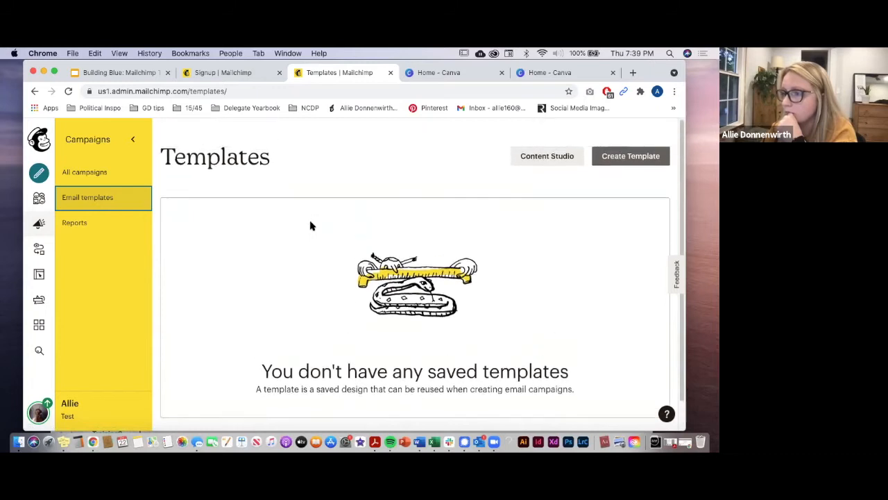
Step: Start a new template, look through the Featured and Basic layouts, then switch to Themes
click(631, 158)
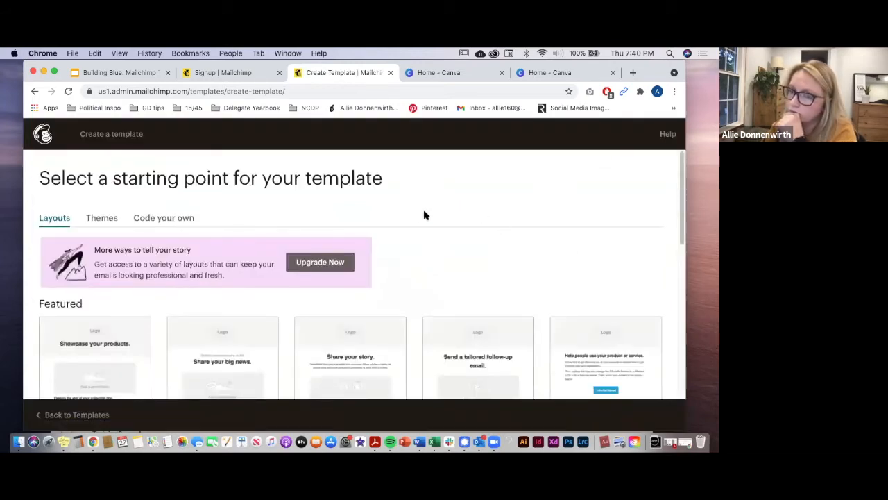
scroll(422, 213, down, 2)
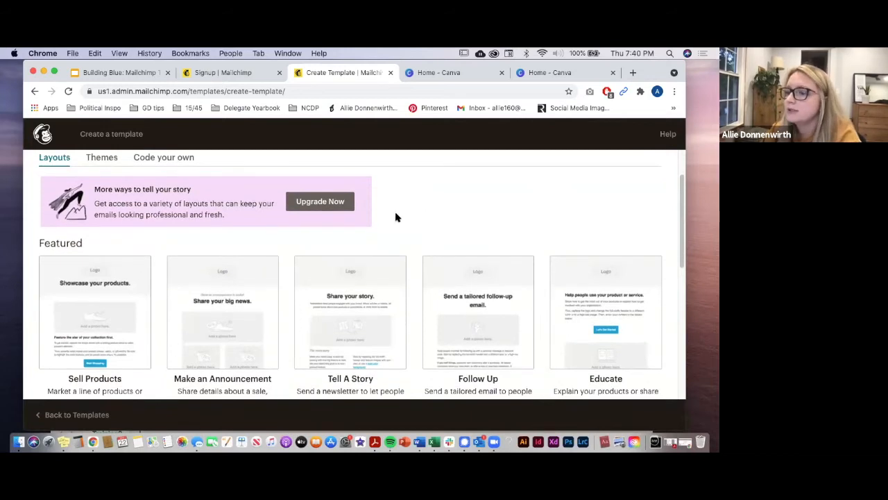
scroll(33, 260, down, 1)
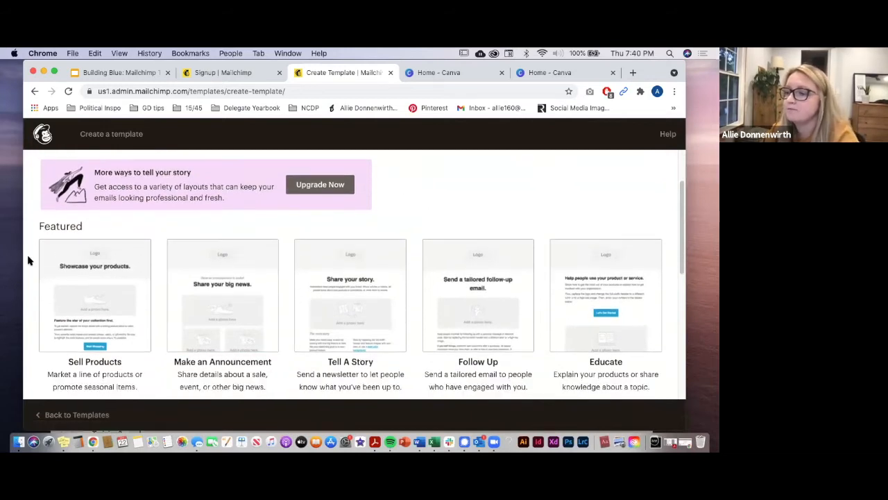
scroll(27, 260, down, 1)
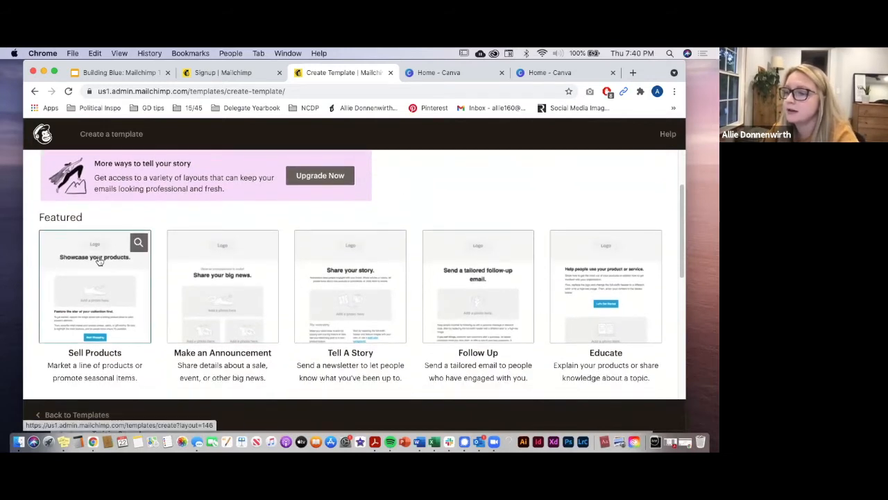
scroll(195, 277, down, 10)
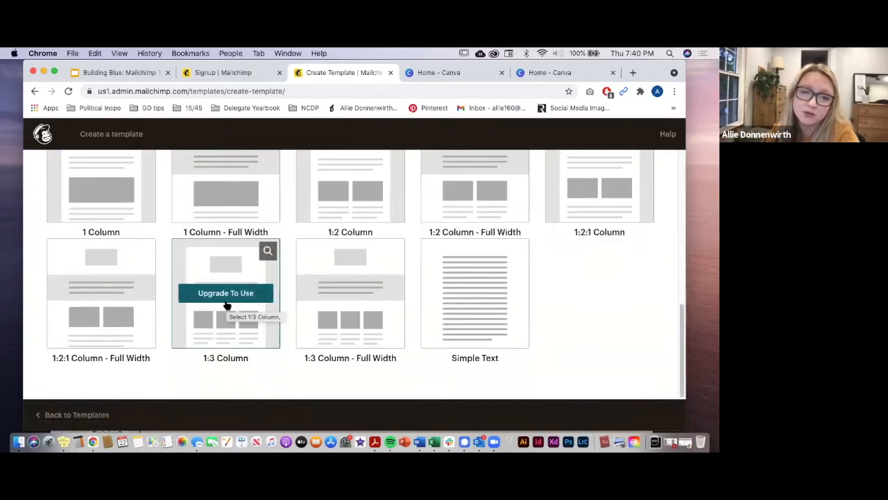
scroll(226, 305, up, 5)
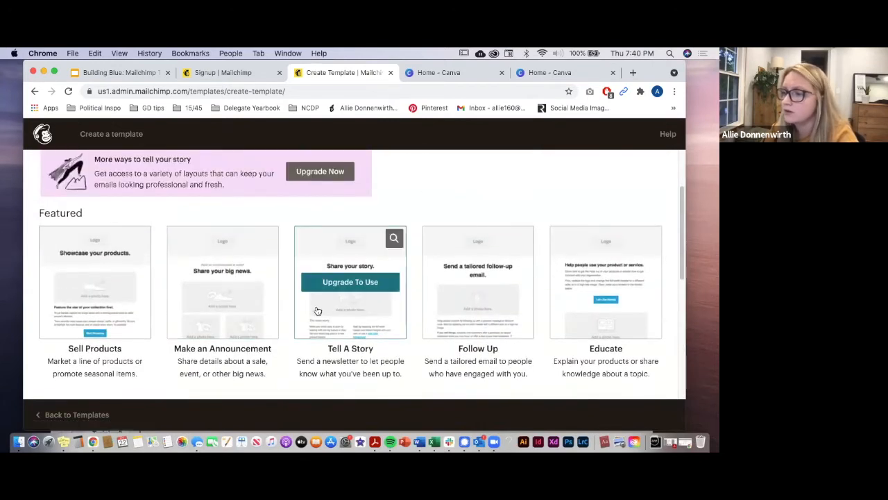
scroll(317, 310, down, 5)
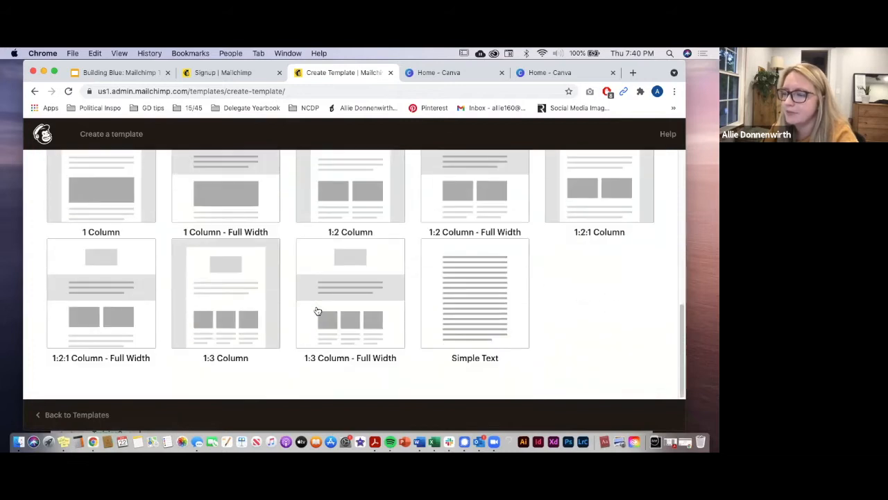
scroll(317, 310, up, 6)
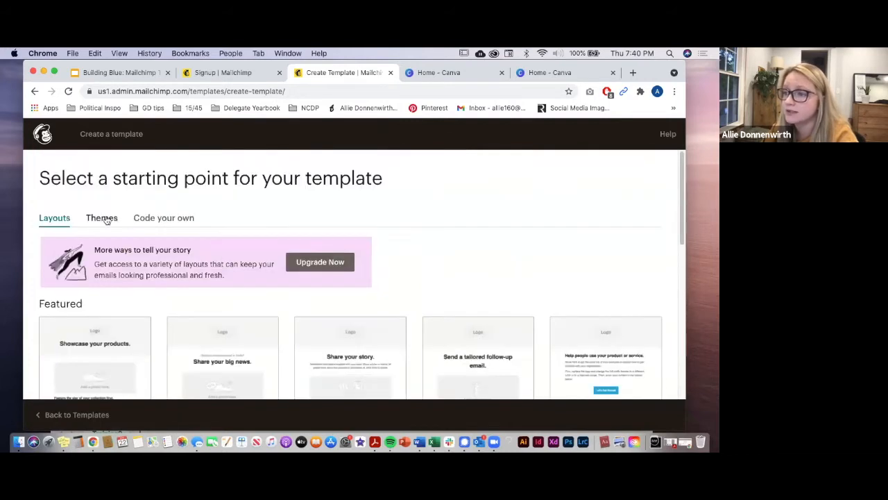
click(104, 219)
Step: Scroll the featured themes and base the new template on the Event theme
scroll(178, 242, down, 3)
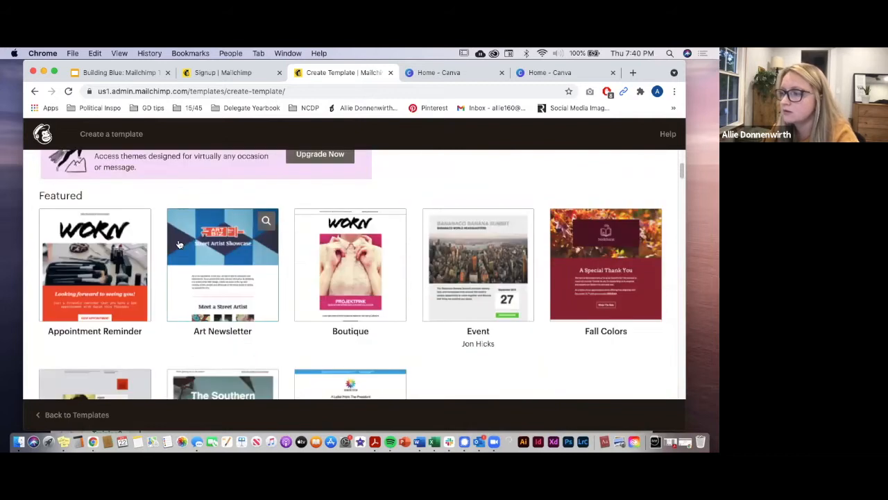
scroll(178, 246, down, 2)
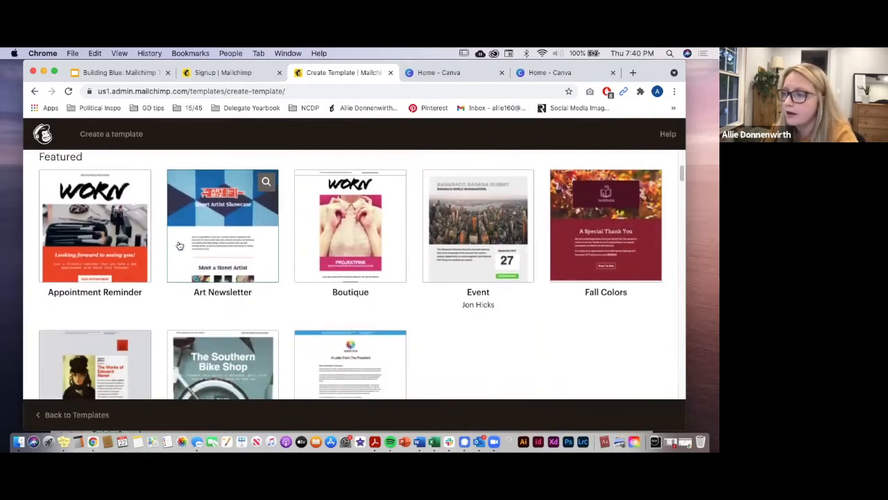
scroll(264, 258, down, 4)
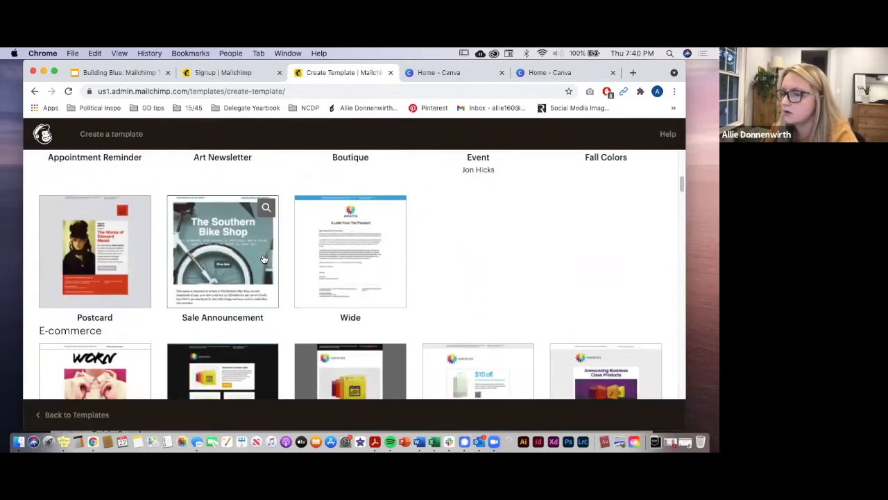
scroll(451, 281, up, 4)
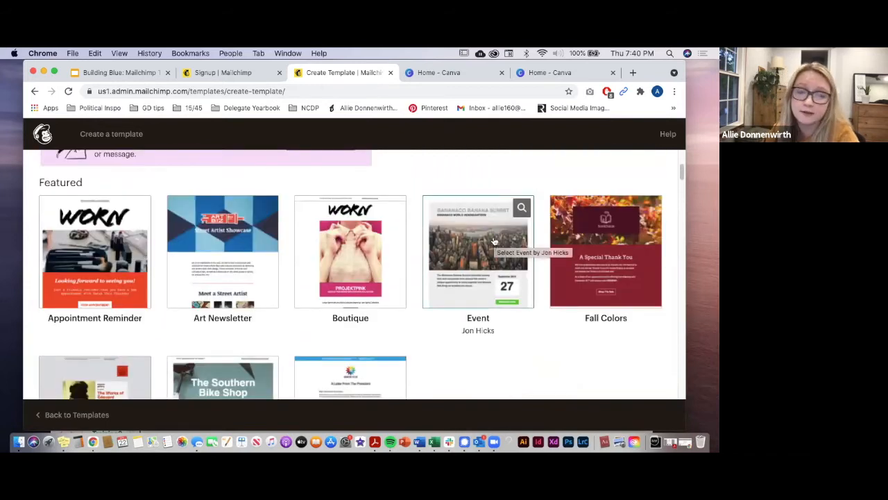
click(494, 241)
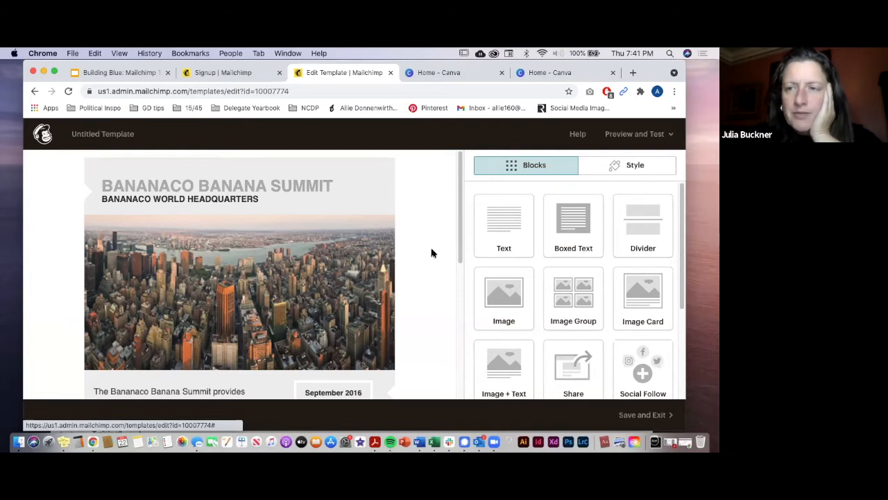
scroll(300, 264, down, 1)
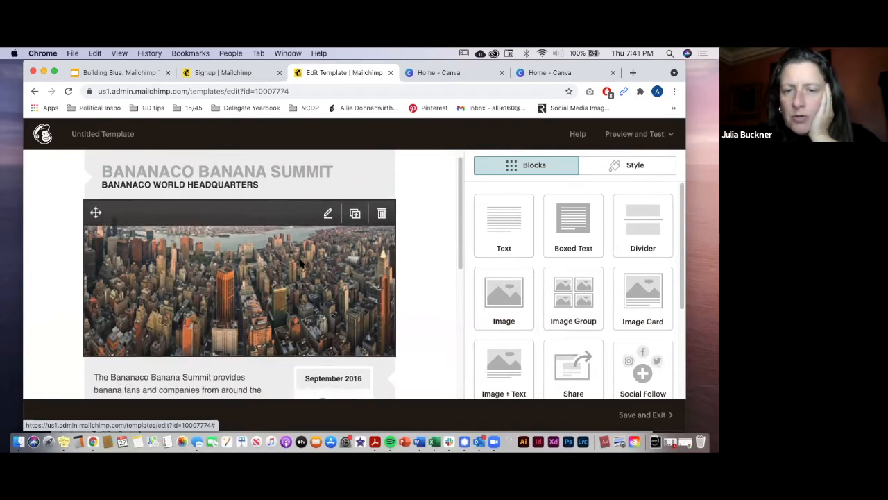
scroll(300, 264, down, 3)
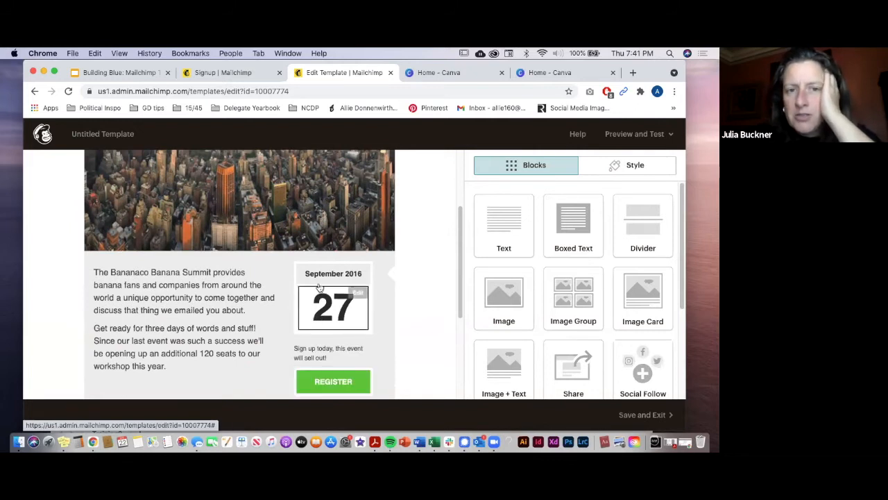
scroll(301, 213, up, 3)
scroll(185, 378, down, 1)
scroll(182, 379, up, 1)
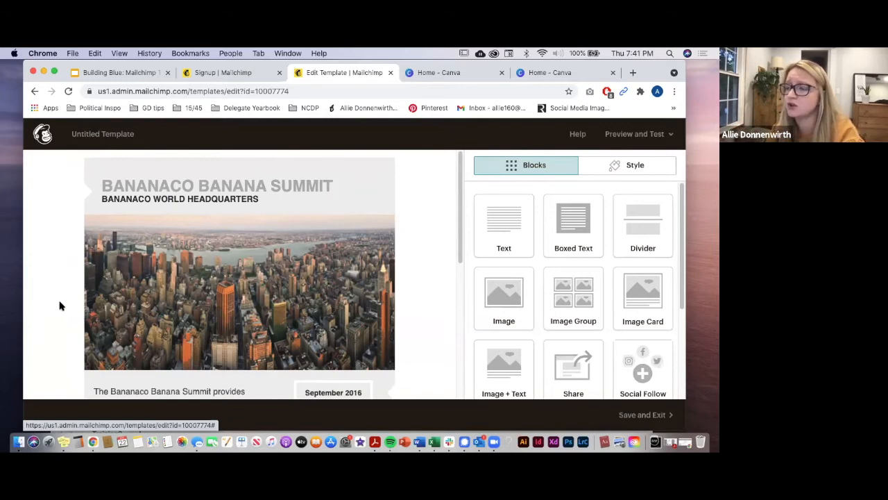
scroll(419, 303, down, 1)
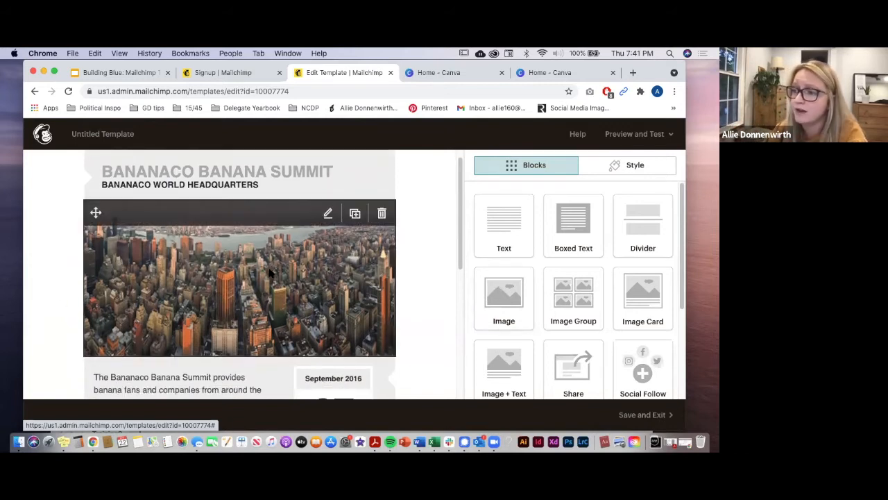
scroll(271, 272, up, 1)
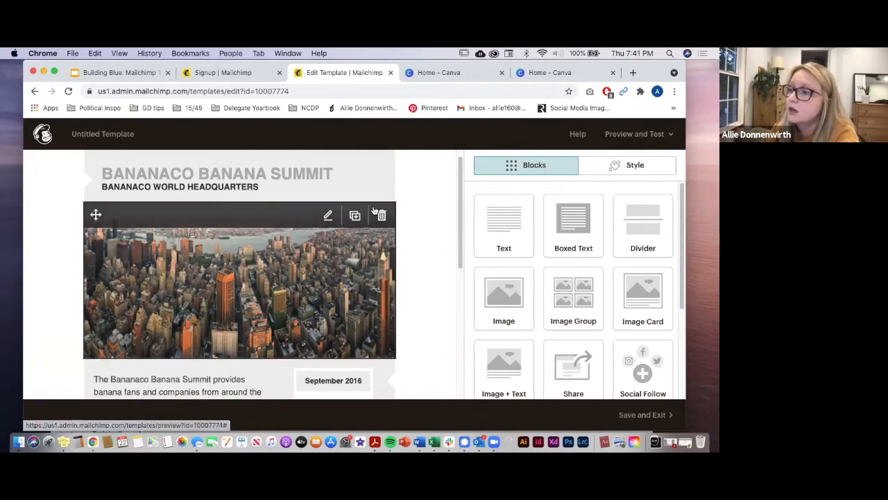
scroll(436, 237, up, 1)
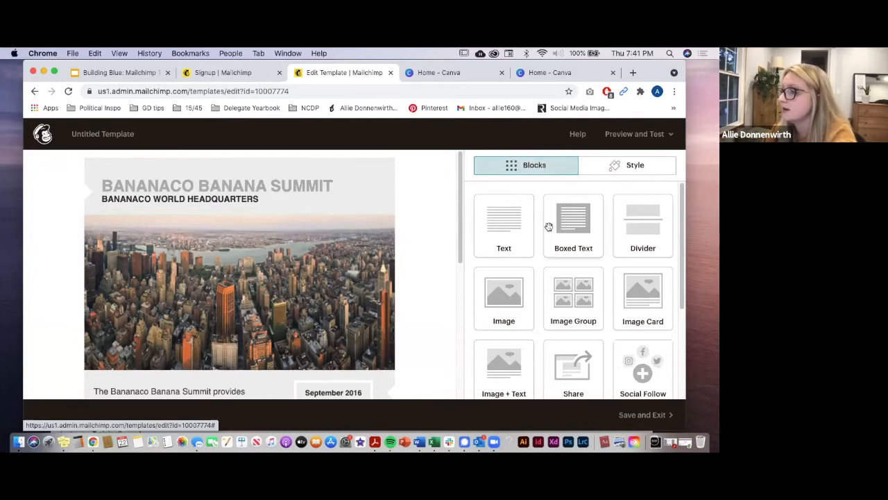
scroll(522, 298, down, 1)
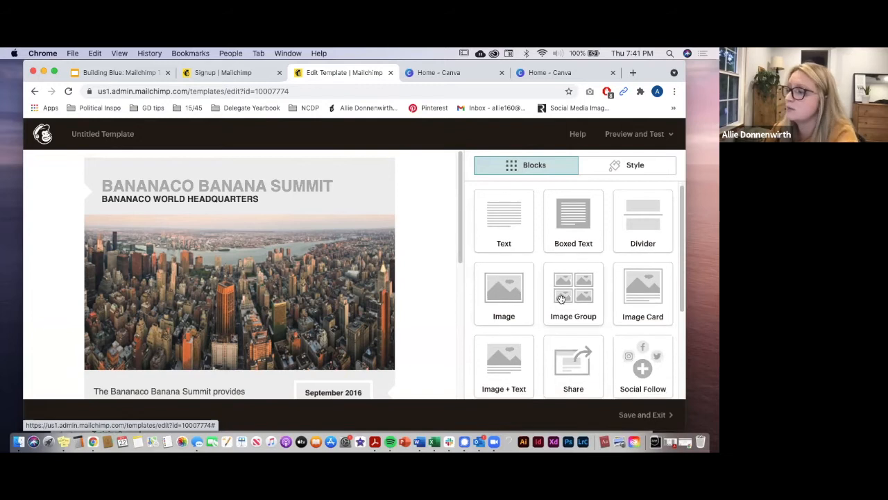
scroll(561, 299, down, 5)
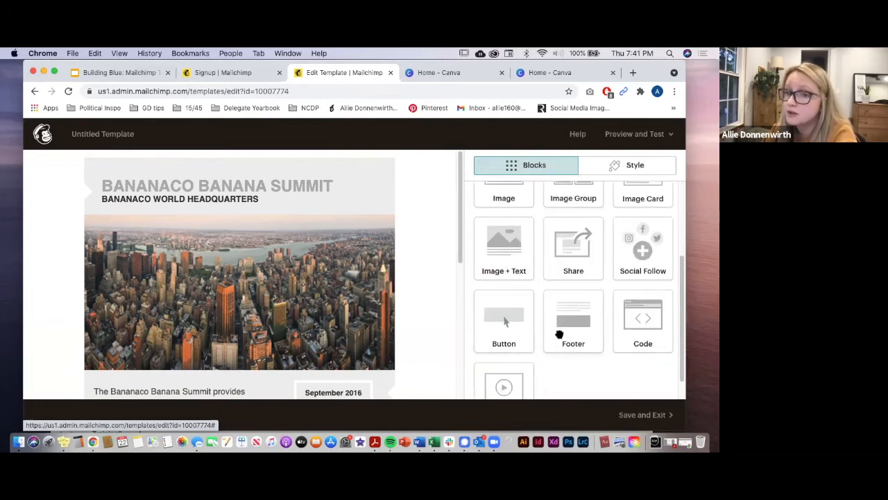
scroll(388, 299, down, 3)
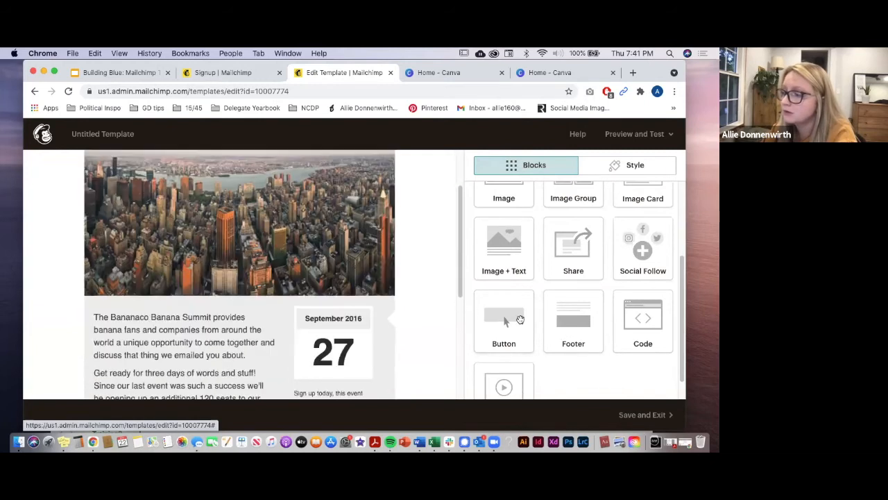
Step: Add a Button block under the city photo and change its label from Buy Now to RSVP
drag(519, 321, 144, 314)
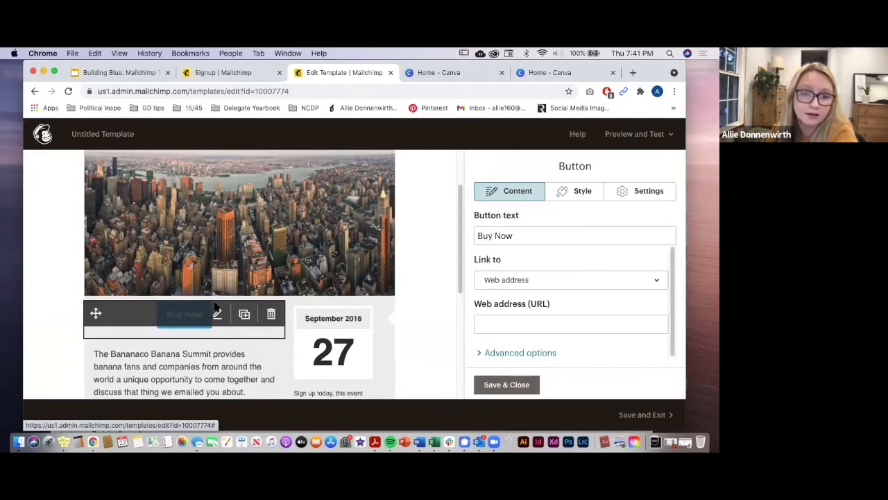
scroll(312, 314, up, 2)
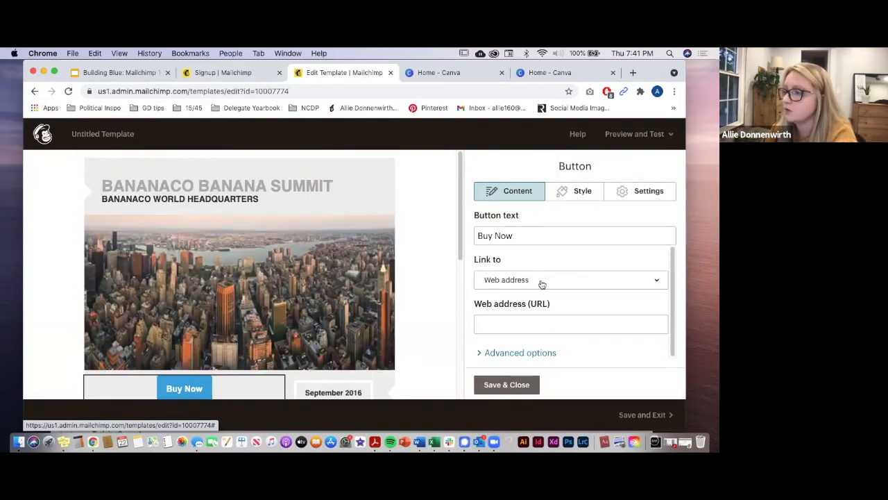
click(550, 321)
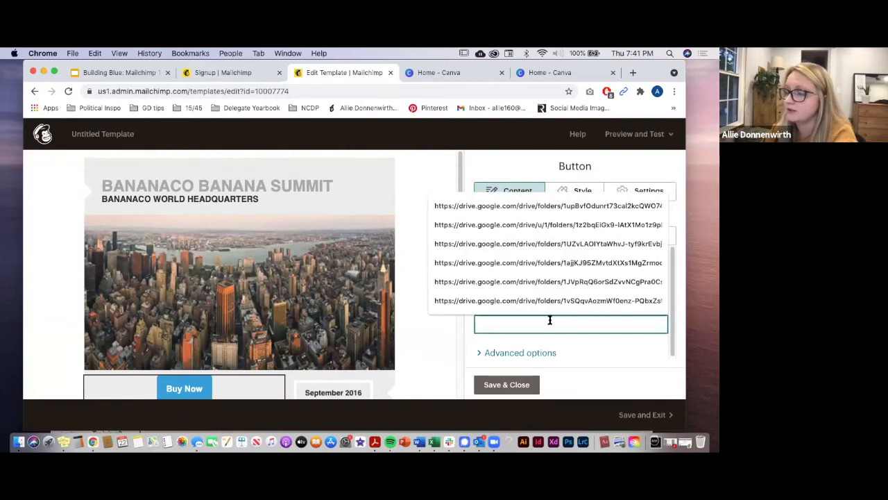
click(453, 340)
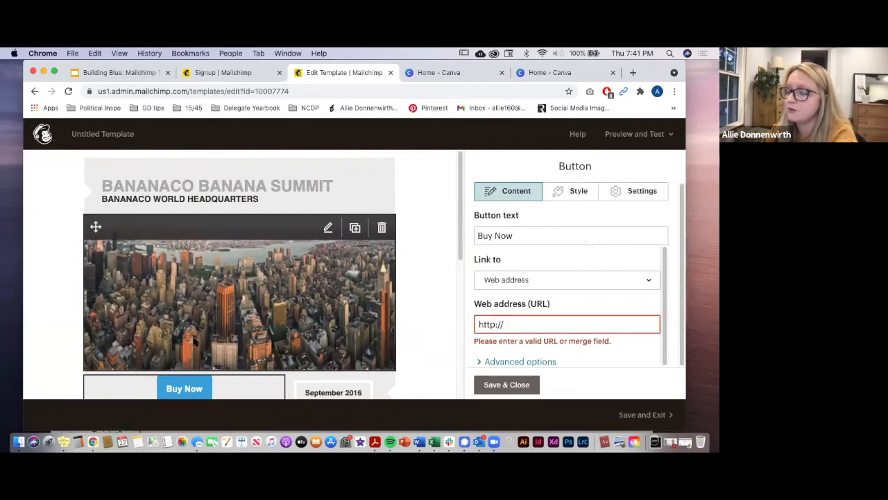
scroll(179, 338, down, 1)
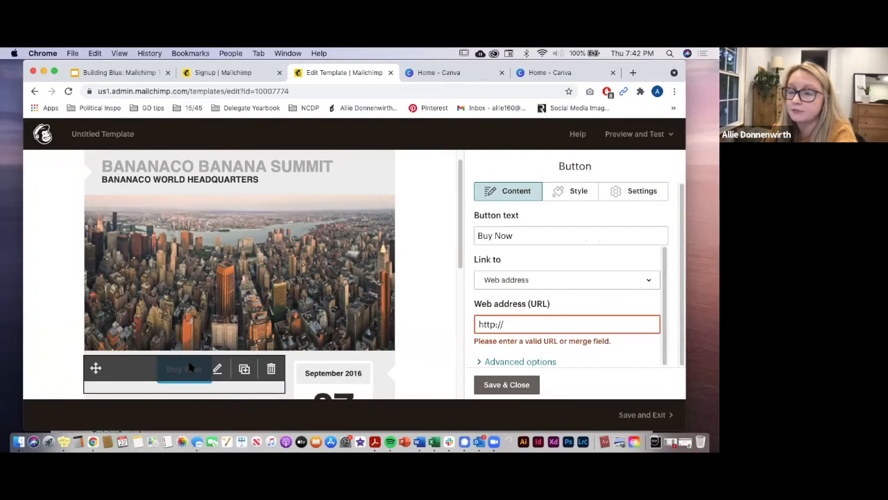
click(522, 236)
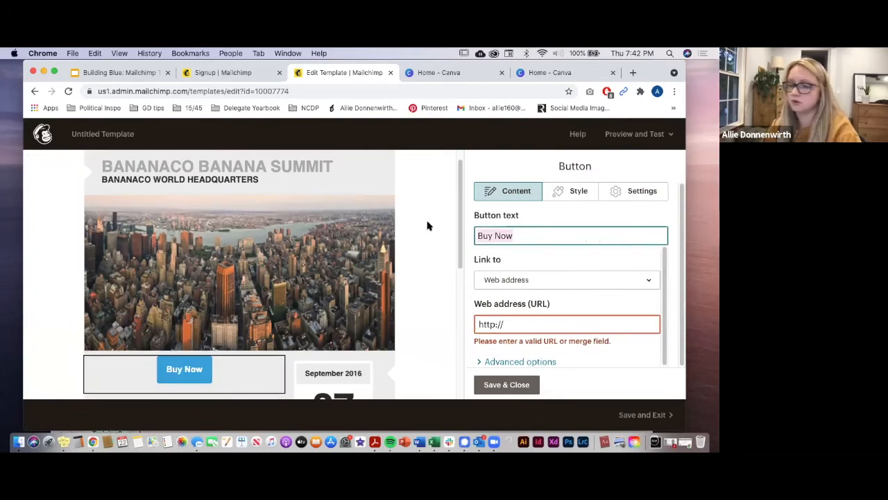
text(RSVP)
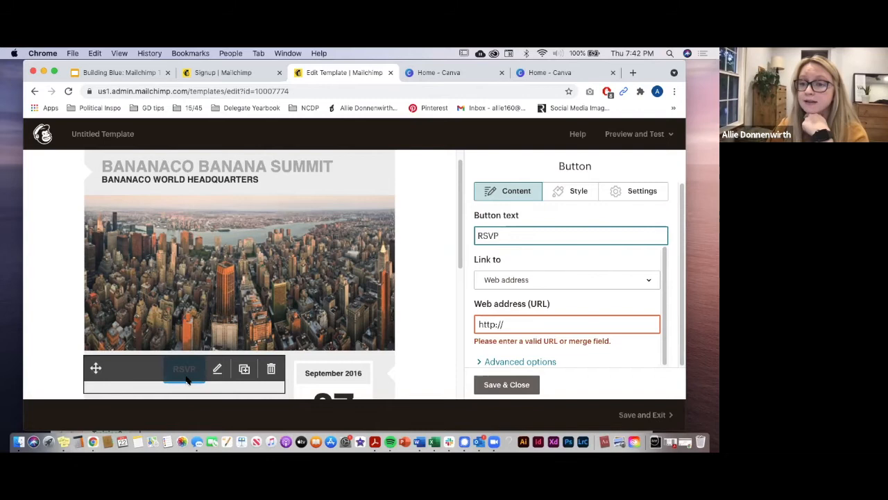
click(506, 384)
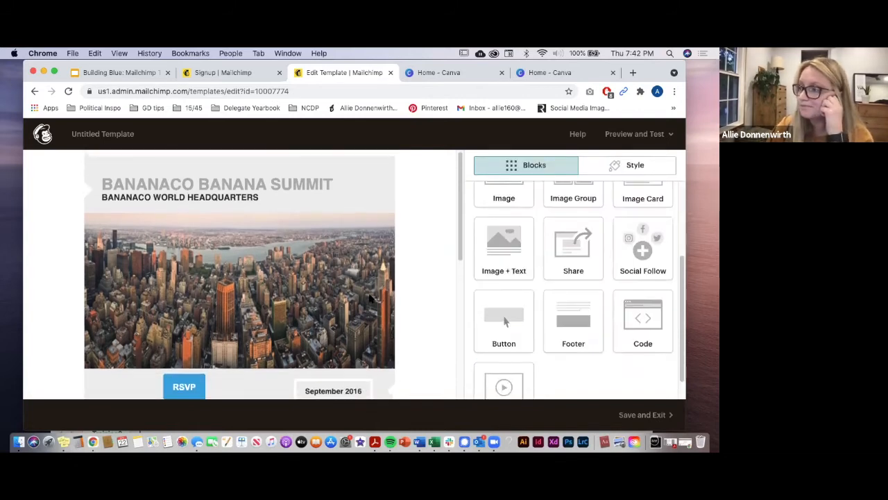
Step: Delete the word BANANA from the summit header text
mouse_move(278, 190)
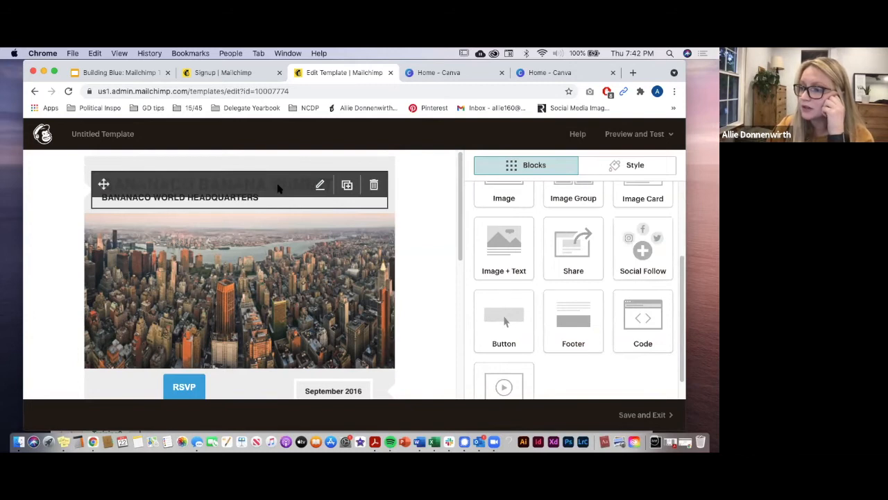
click(278, 189)
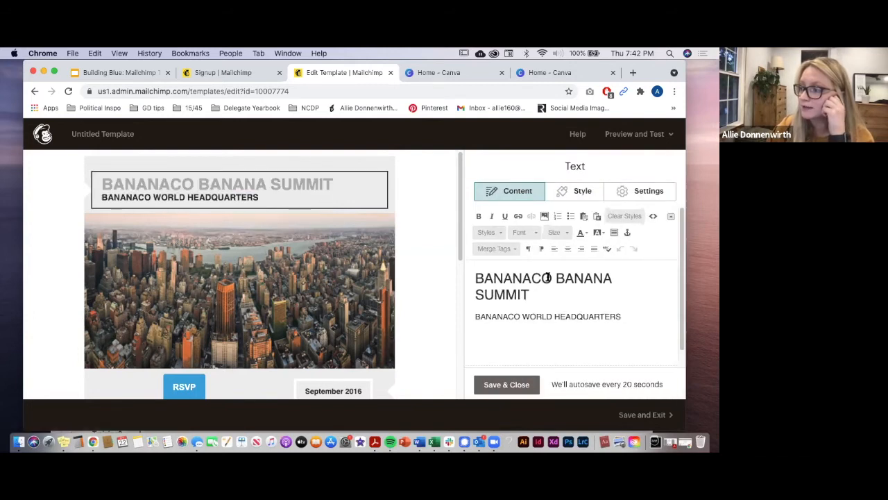
drag(555, 277, 620, 280)
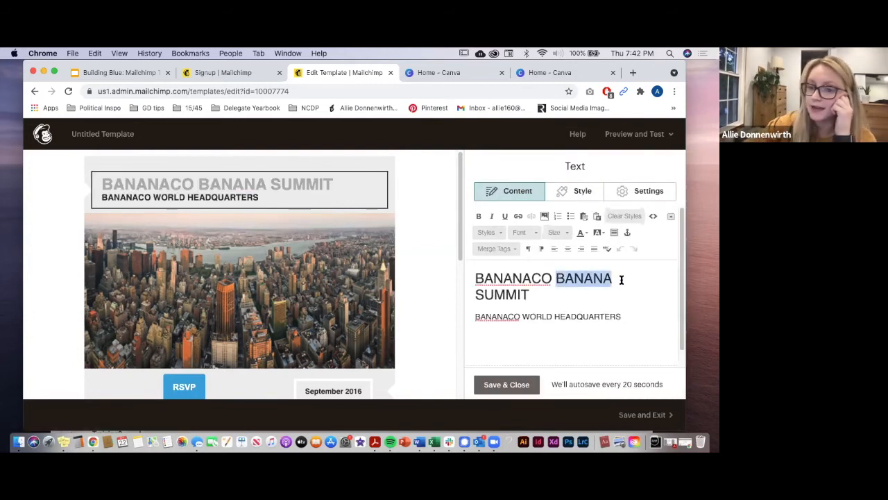
key(BackSpace)
key(BackSpace)
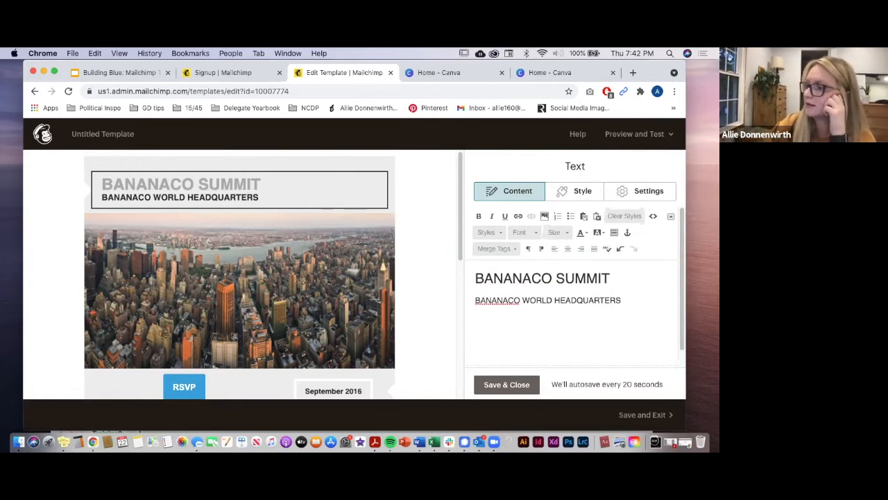
Step: Color the BANANACO SUMMIT heading dark red
drag(618, 273, 479, 263)
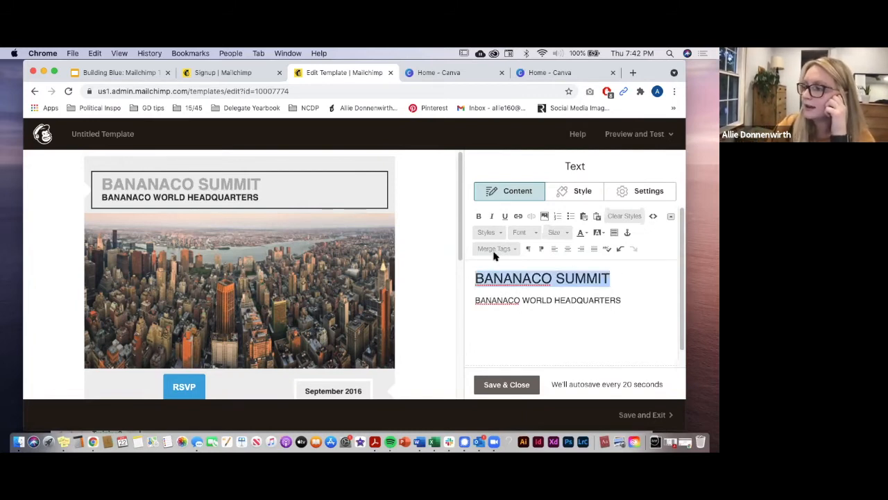
click(585, 236)
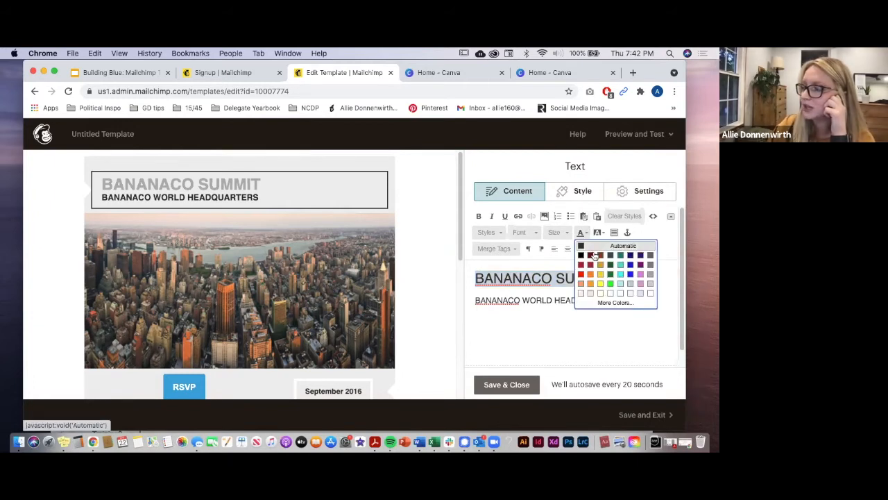
click(589, 254)
click(585, 272)
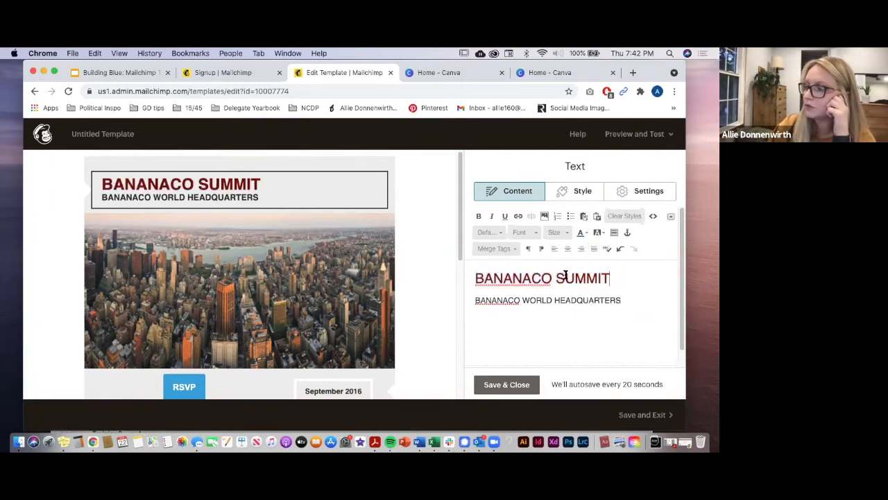
Step: Make the BANANACO SUMMIT heading bold and underlined
drag(612, 278, 471, 272)
click(478, 216)
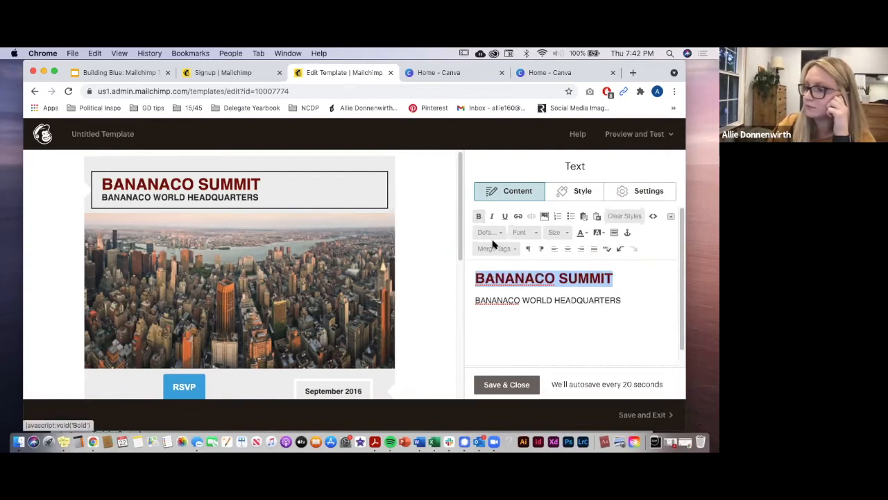
click(507, 216)
click(664, 296)
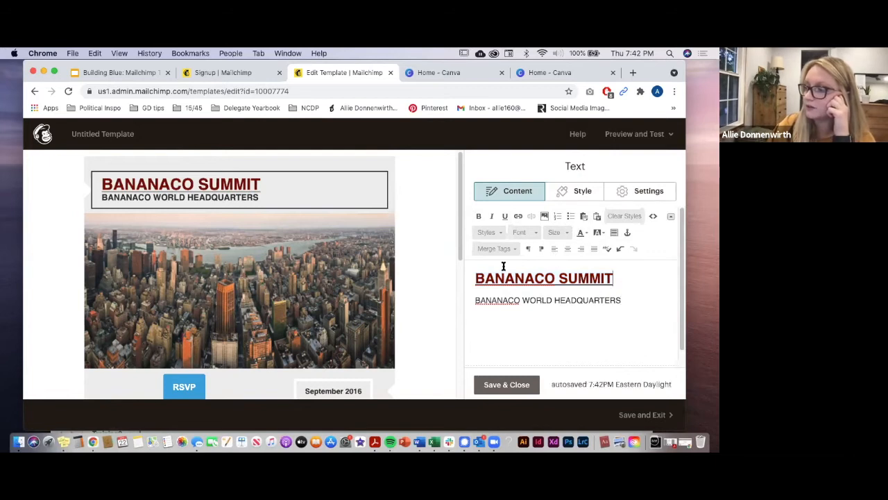
Step: Clear all styles from the BANANACO SUMMIT heading so it shows as plain text
drag(504, 266, 468, 263)
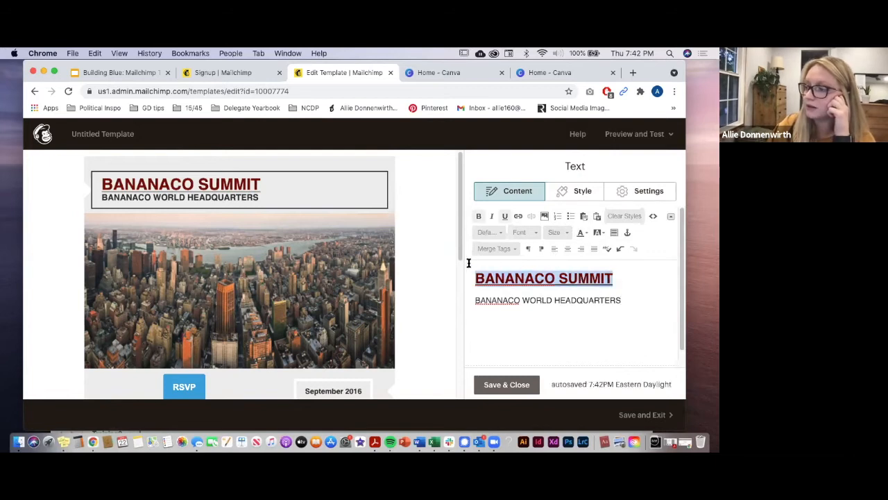
click(625, 217)
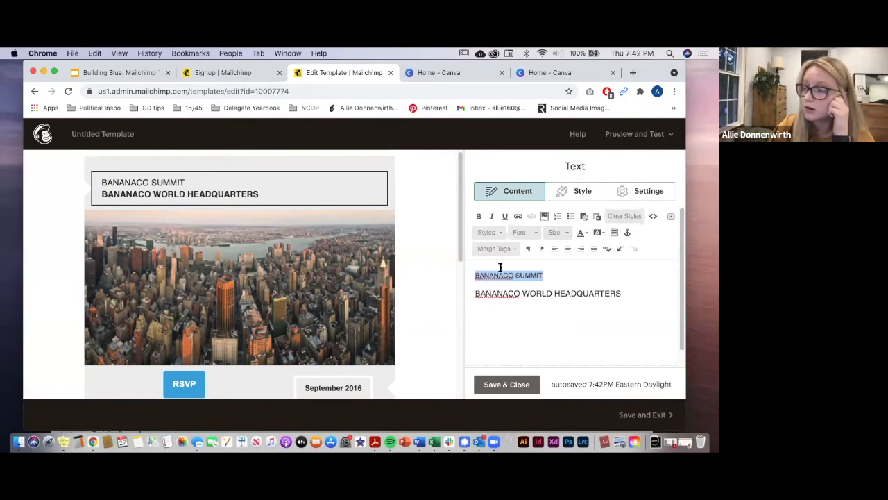
click(586, 312)
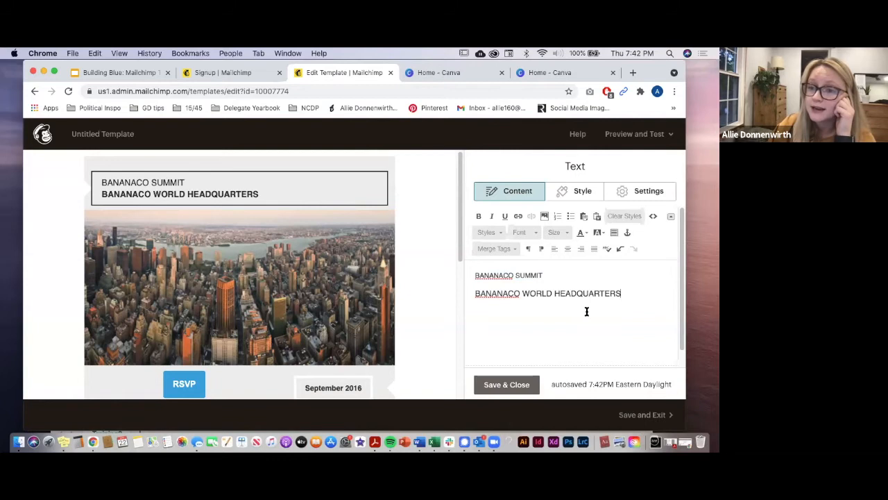
click(653, 221)
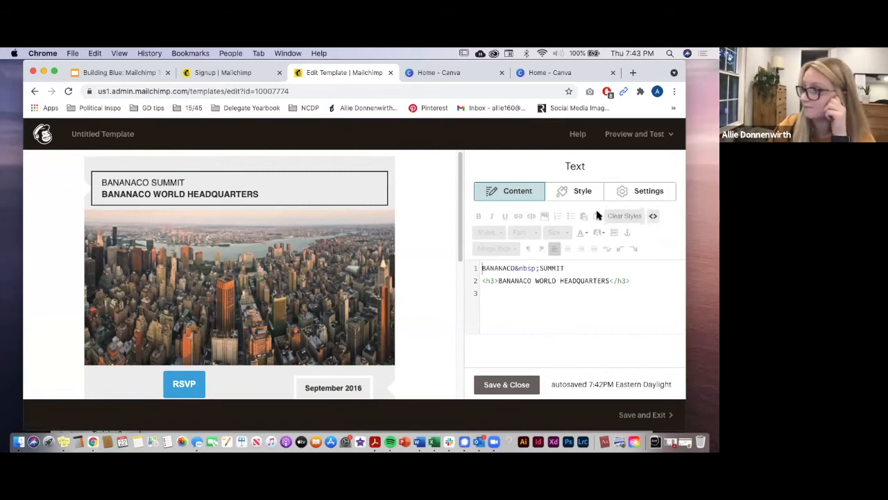
click(653, 217)
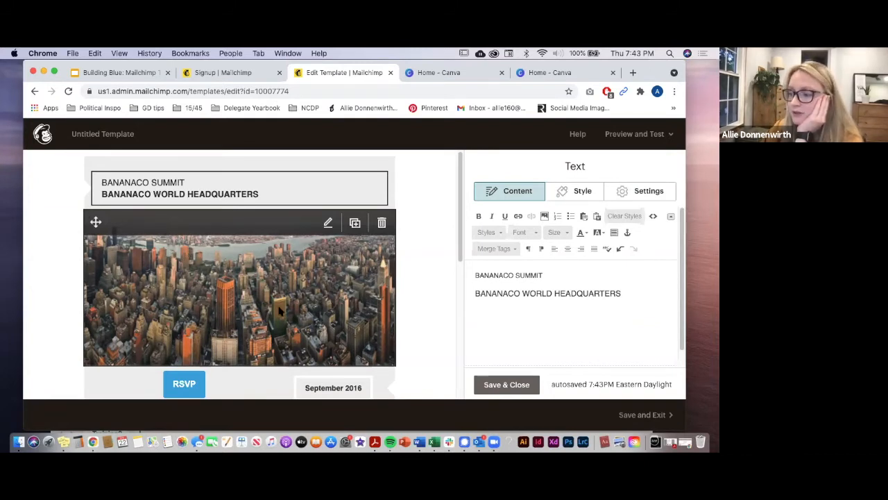
Step: Open the city image's Content Studio, close it without replacing main_image.png, and finish the block
click(180, 249)
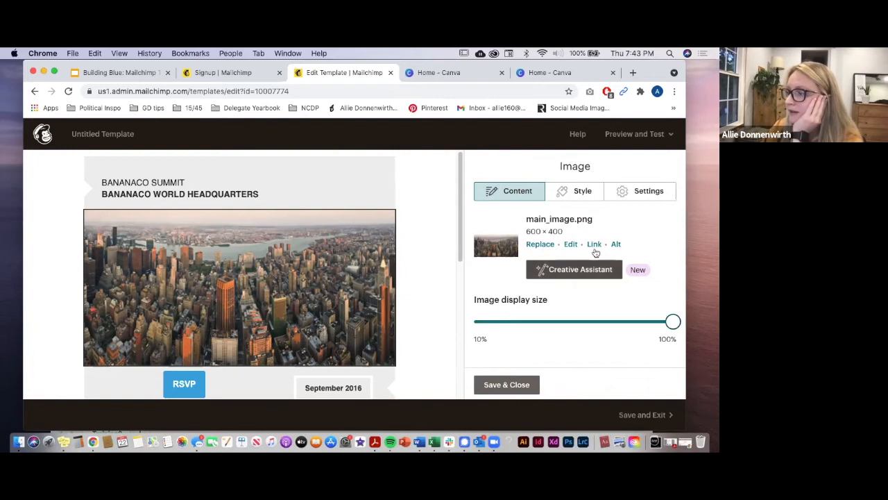
click(537, 244)
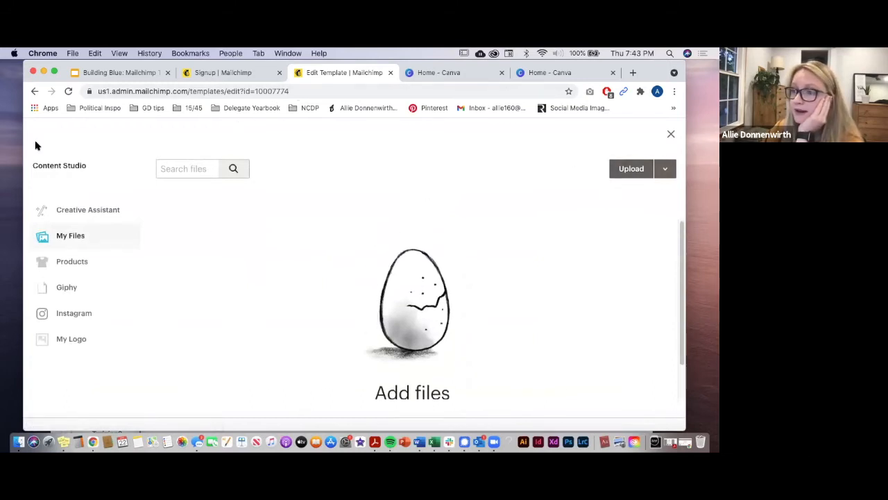
click(671, 134)
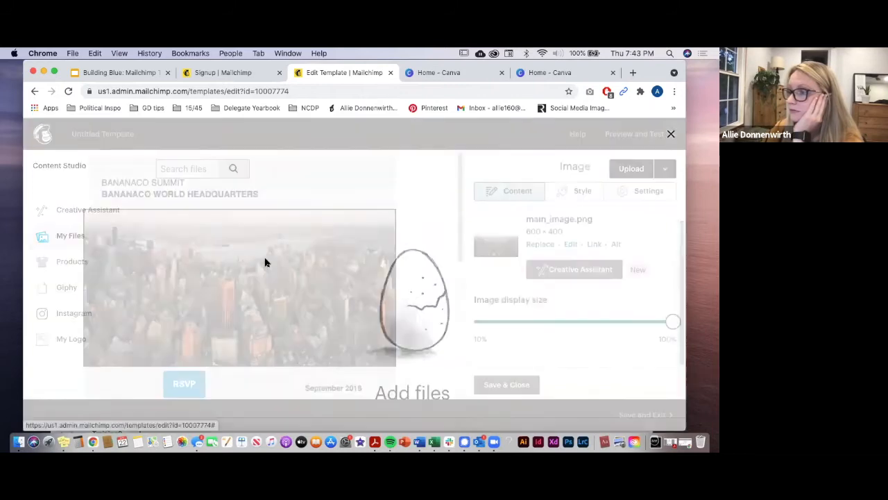
scroll(267, 306, down, 5)
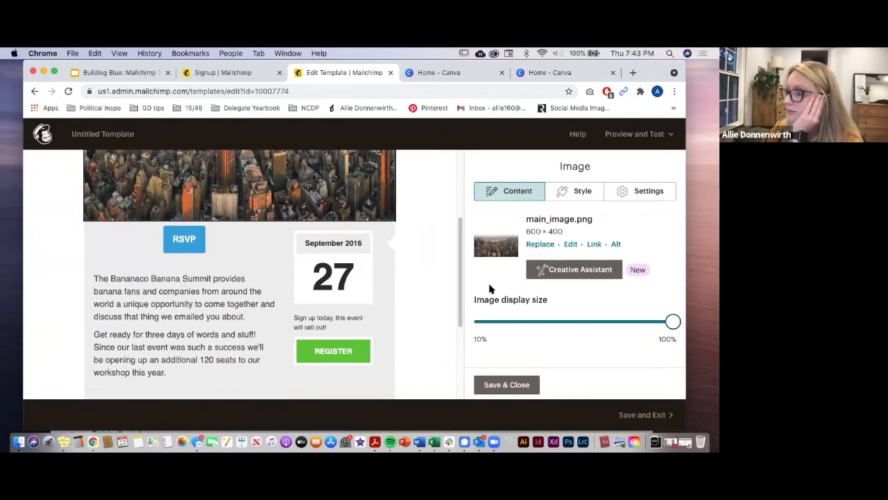
click(493, 384)
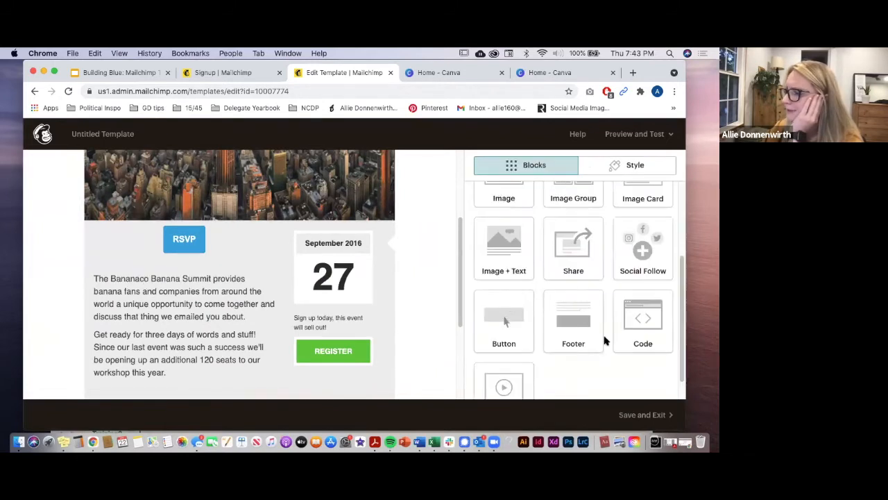
Step: Delete the city image block beneath the heading and confirm the removal
scroll(604, 339, down, 1)
scroll(380, 336, down, 3)
scroll(378, 333, up, 2)
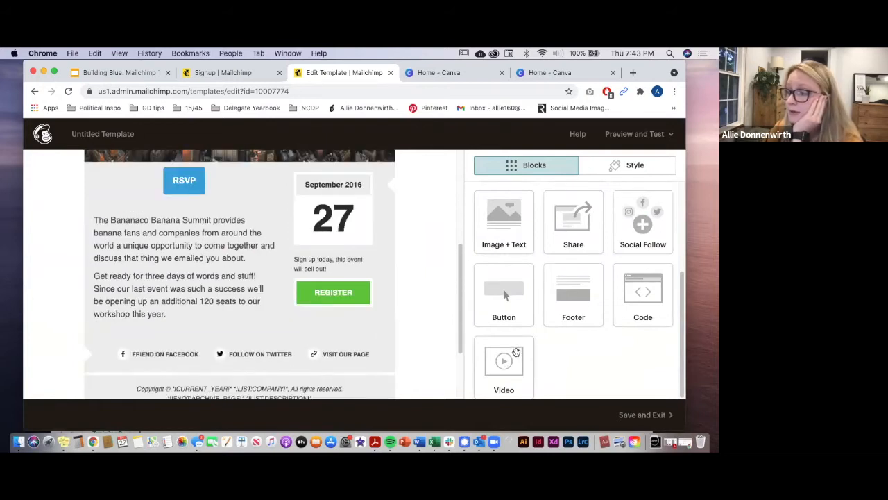
scroll(305, 271, up, 5)
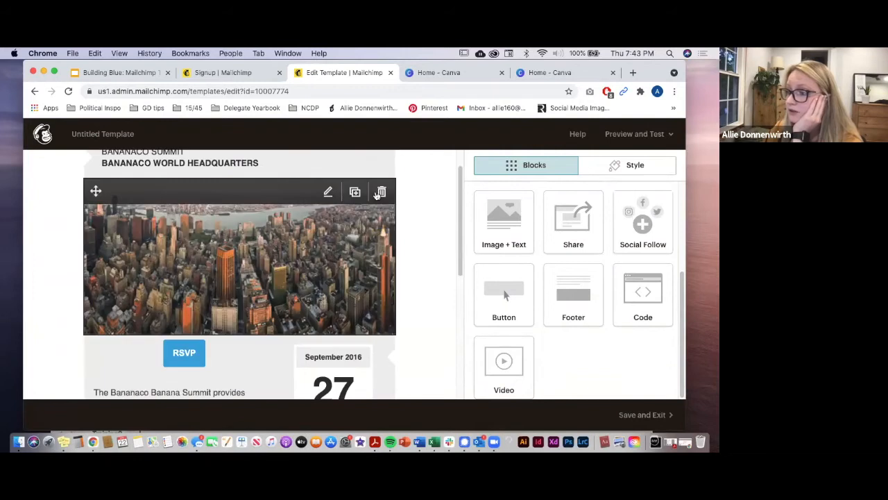
click(380, 192)
click(232, 318)
Step: Insert an empty Video block in its place, leaving the URL blank
scroll(377, 327, down, 1)
scroll(377, 327, up, 2)
drag(494, 351, 174, 234)
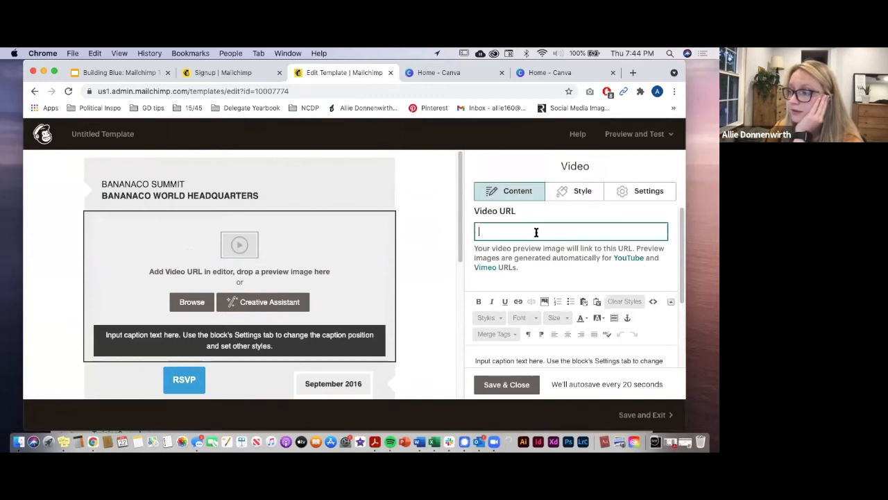
click(521, 273)
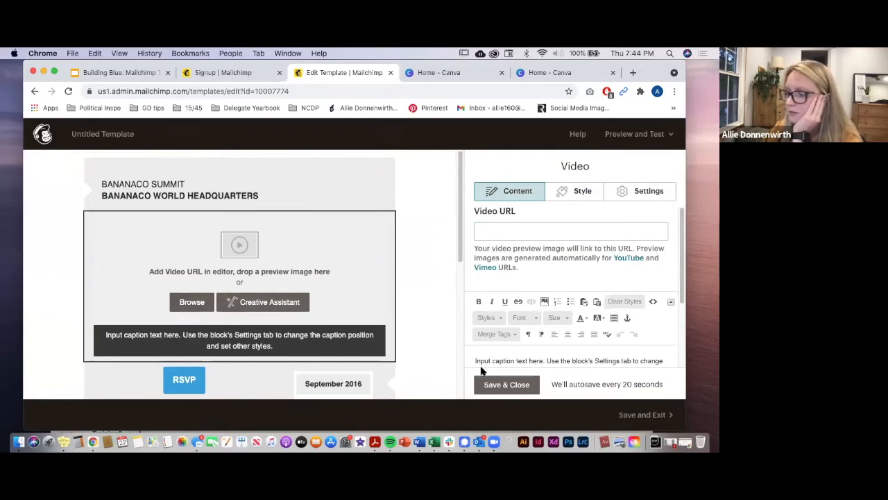
click(506, 385)
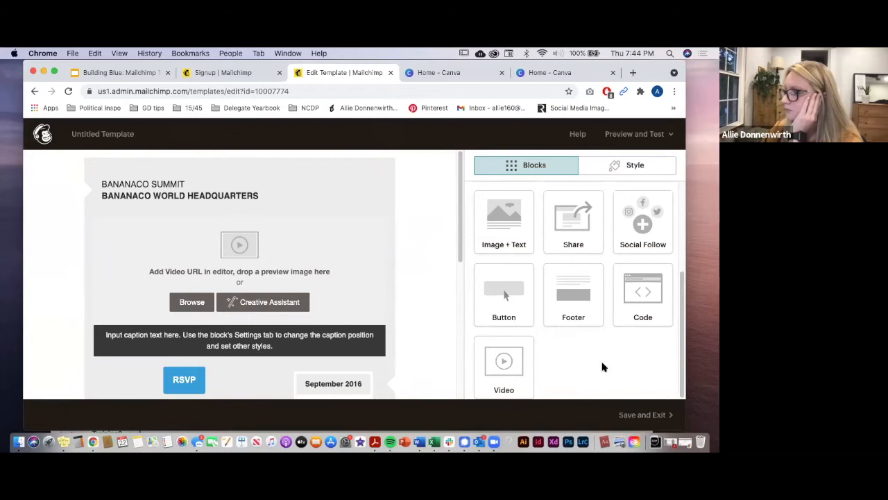
Step: Save the event template under the name 'Test' and exit the editor
click(646, 415)
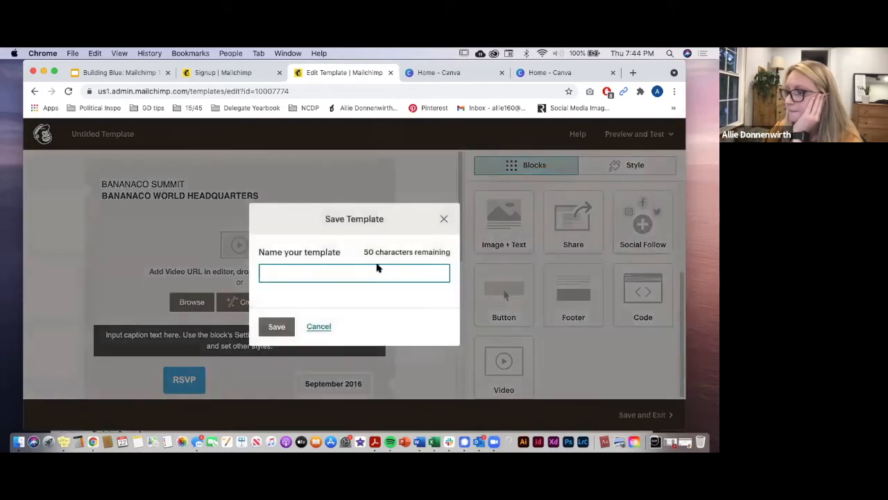
click(444, 219)
scroll(576, 368, up, 3)
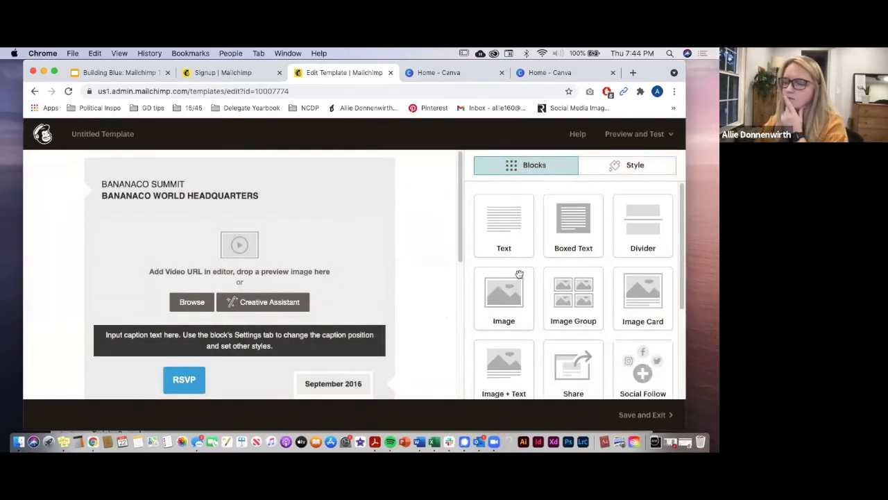
scroll(469, 306, down, 5)
scroll(405, 341, down, 5)
scroll(405, 341, up, 5)
scroll(509, 342, up, 5)
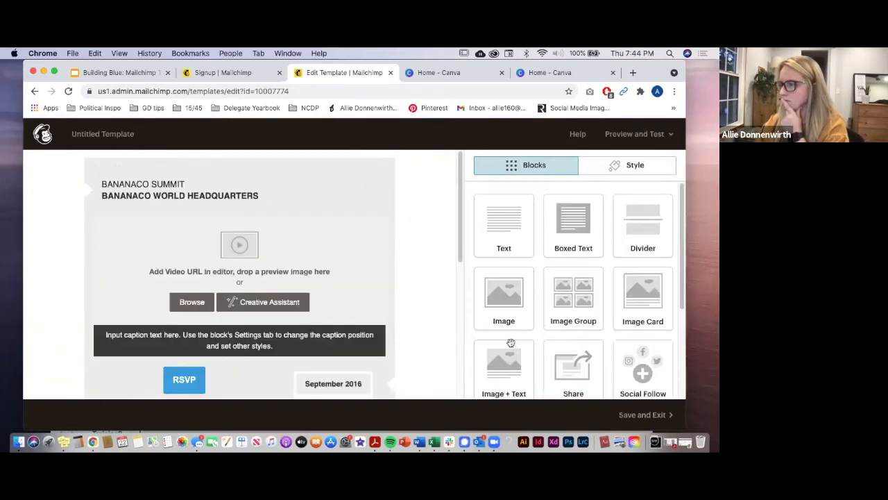
click(659, 415)
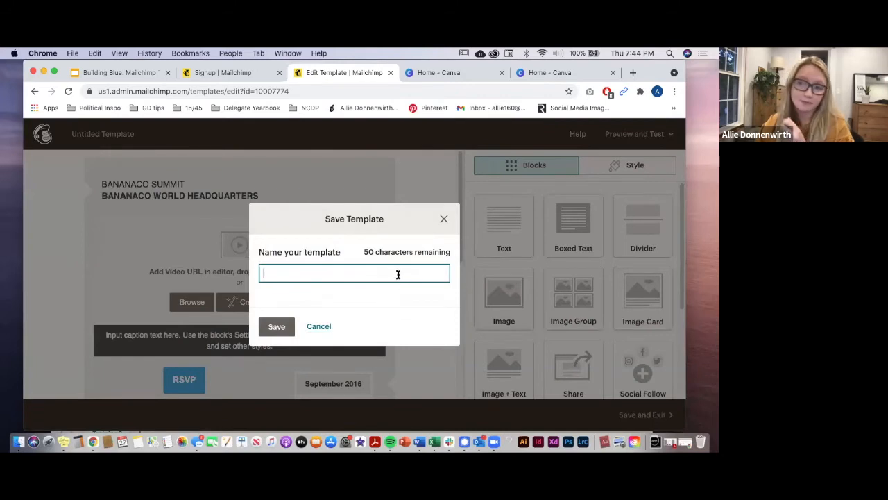
text(Test)
click(276, 328)
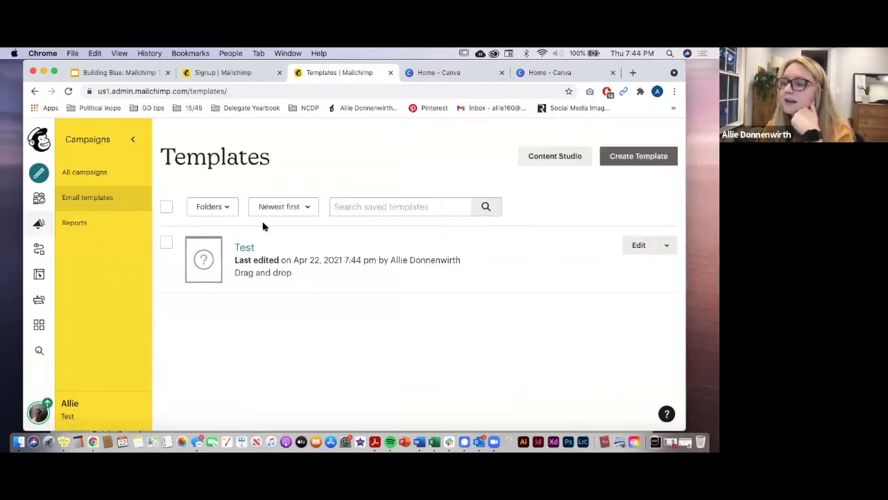
click(106, 177)
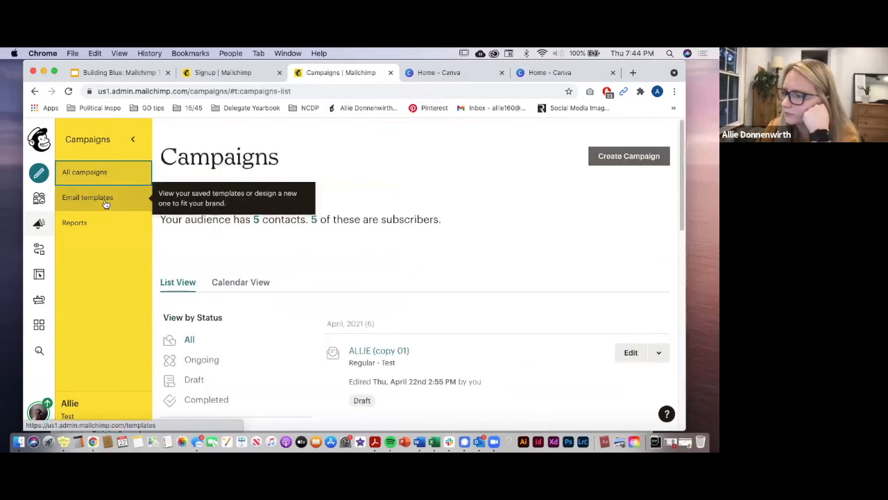
click(105, 203)
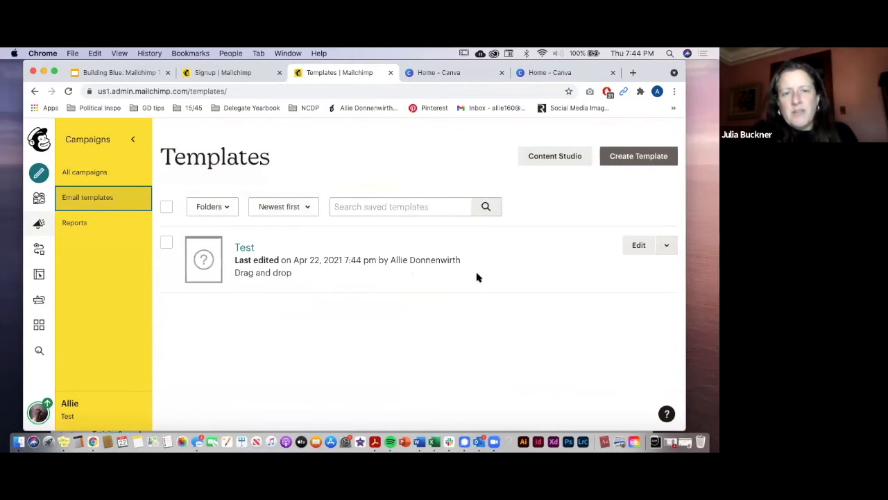
click(68, 173)
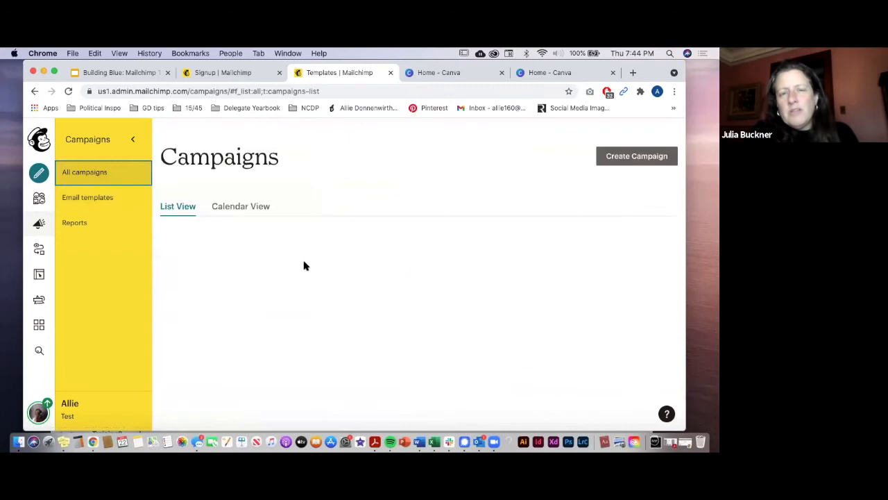
scroll(308, 266, down, 1)
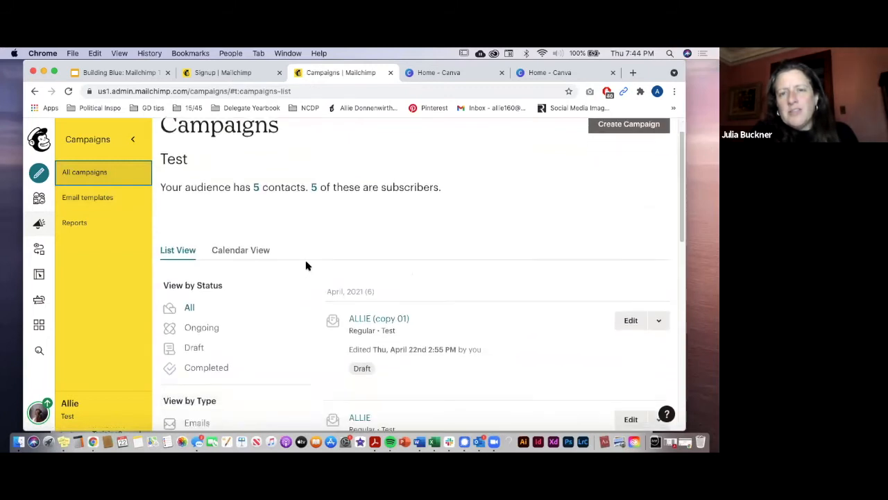
scroll(307, 266, down, 3)
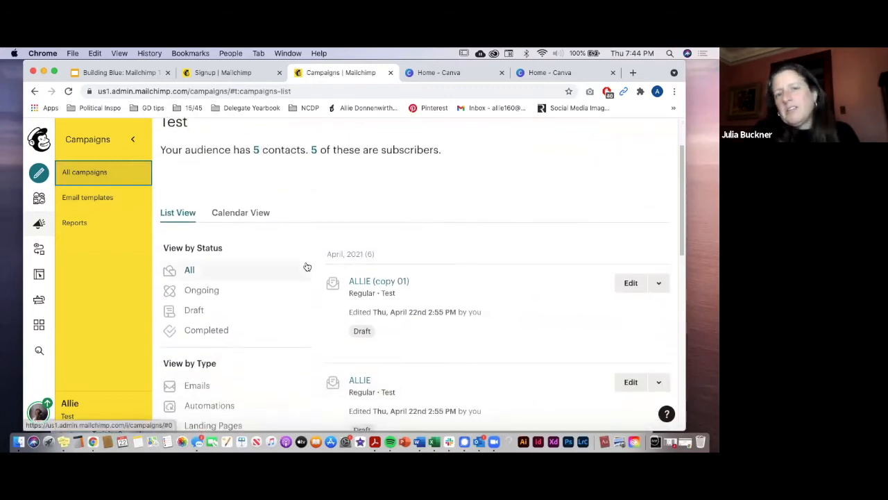
scroll(308, 266, down, 5)
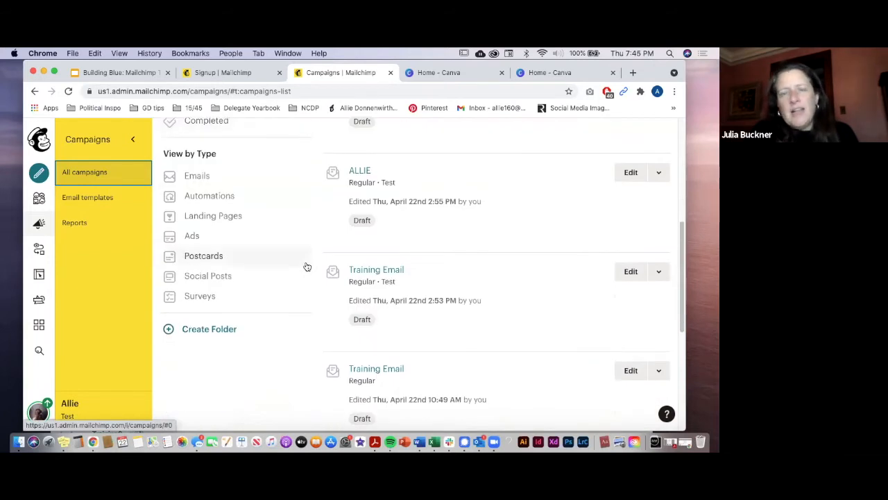
scroll(307, 266, down, 4)
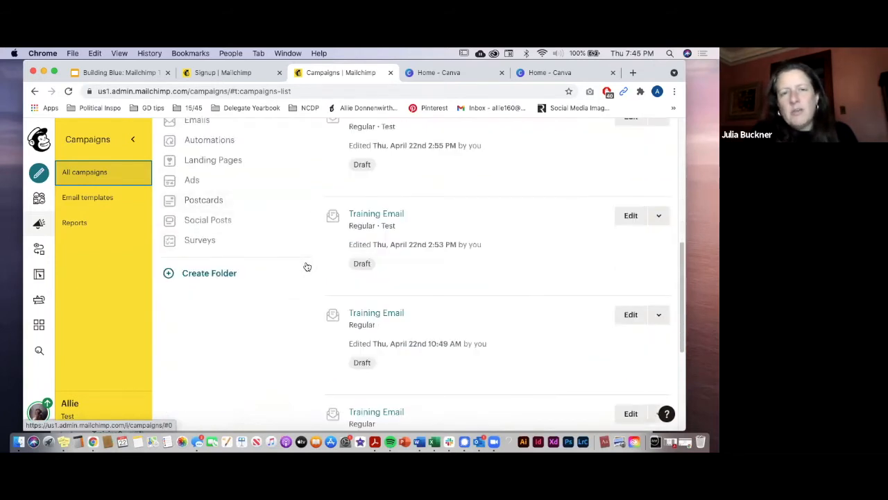
scroll(307, 267, down, 3)
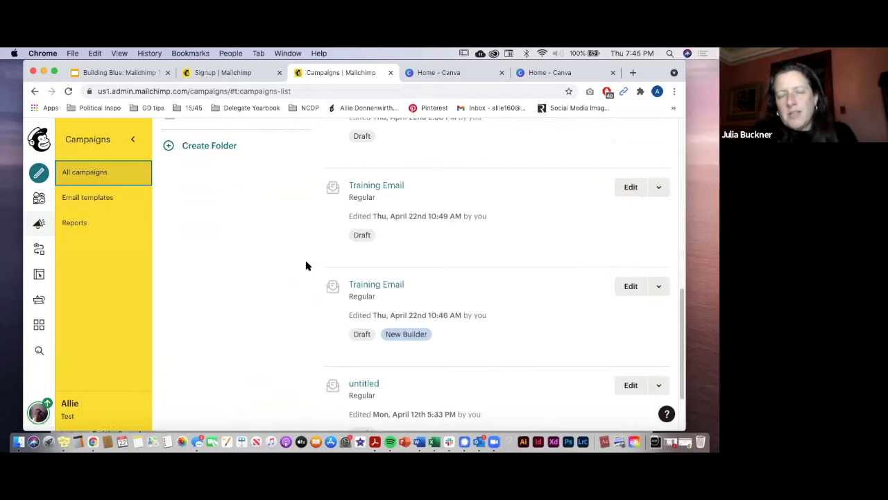
scroll(307, 266, up, 10)
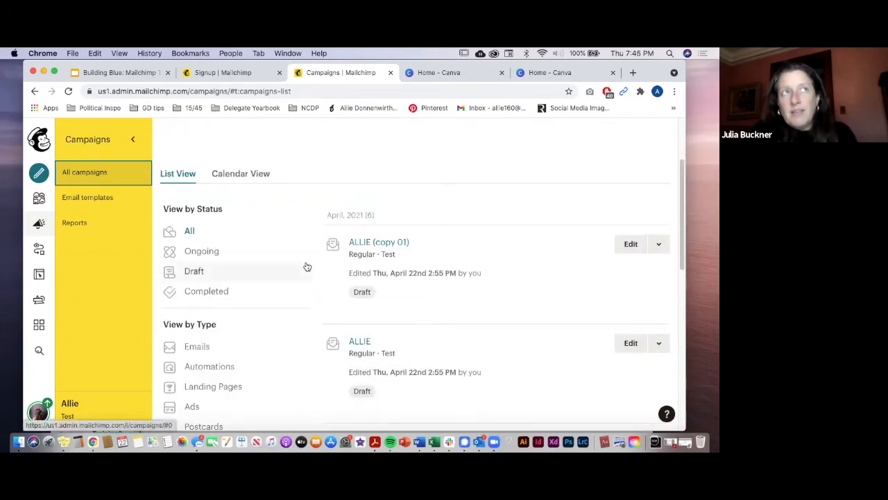
scroll(308, 266, up, 1)
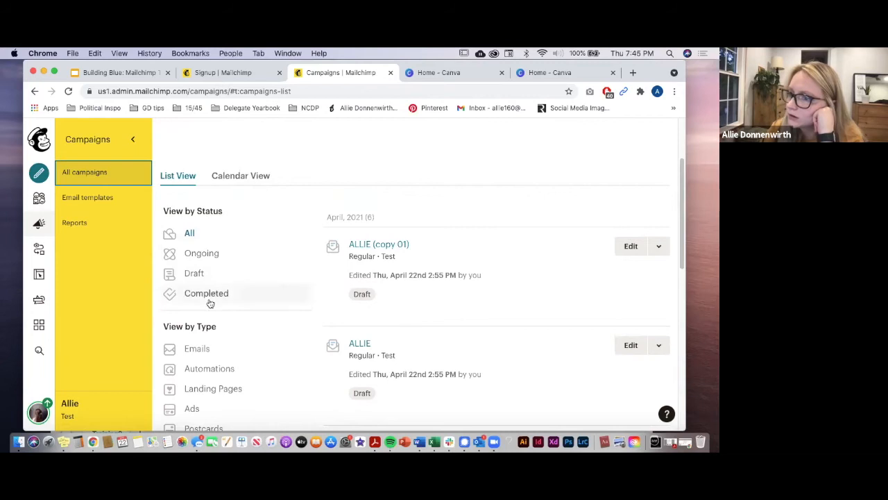
Step: Start a new Email campaign named 'Training Email' and begin its setup
click(40, 174)
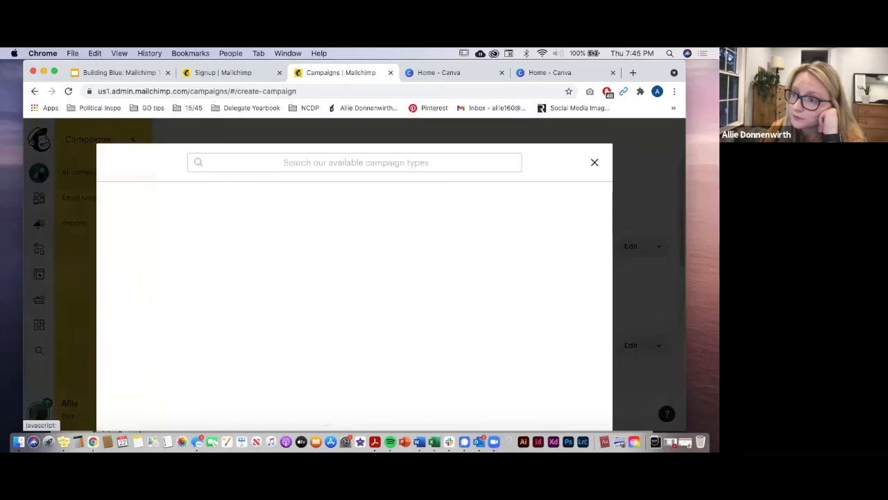
click(159, 195)
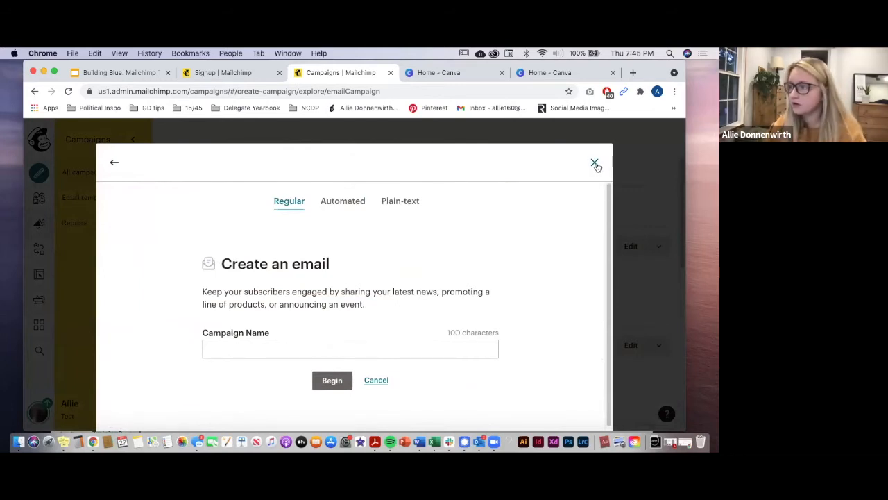
click(261, 352)
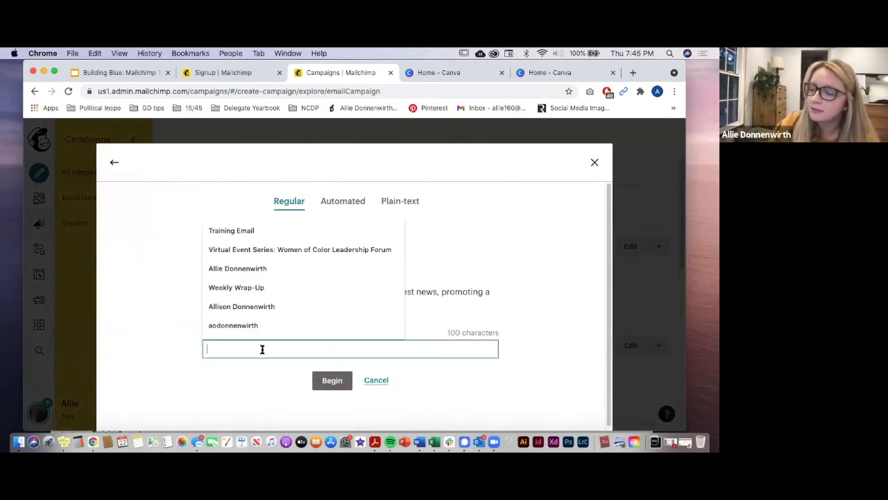
click(251, 230)
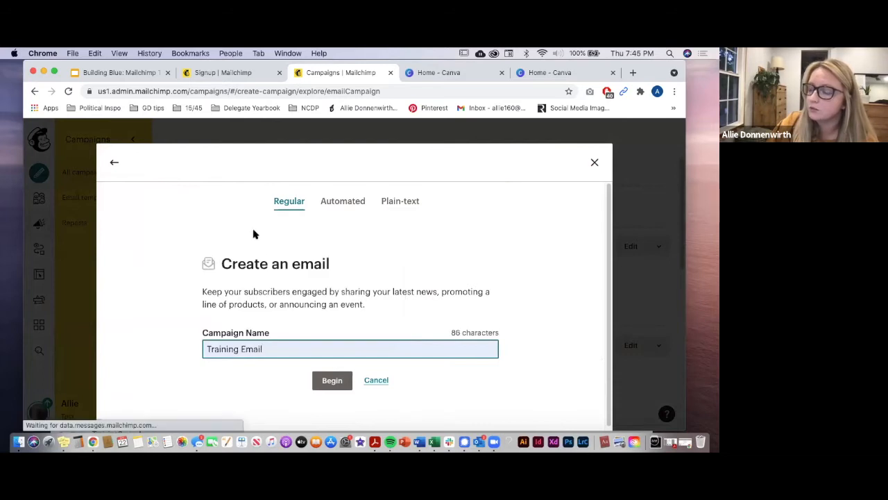
click(333, 382)
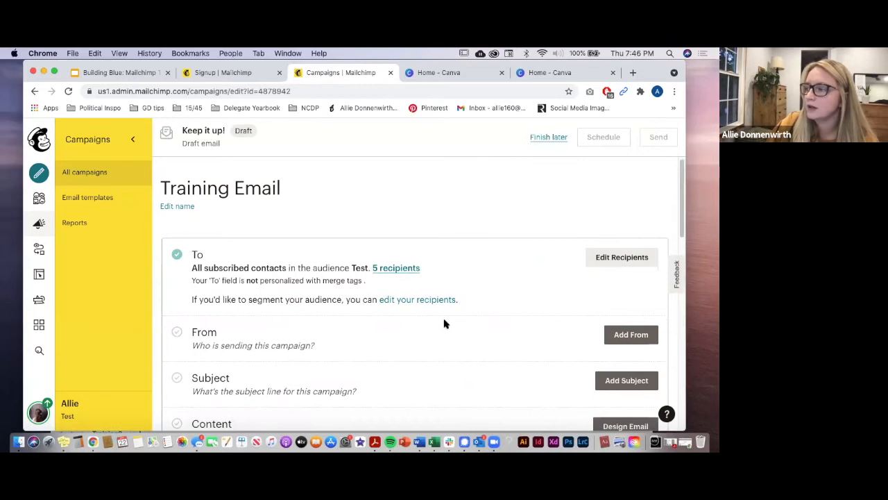
Step: Enter the new sender's full name in the campaign's From section
scroll(445, 324, down, 1)
scroll(446, 325, up, 1)
scroll(445, 324, down, 1)
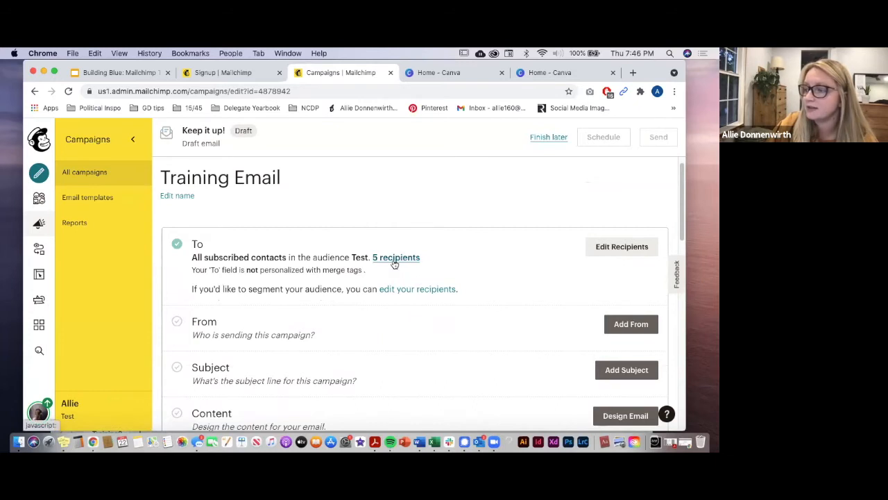
scroll(377, 311, down, 1)
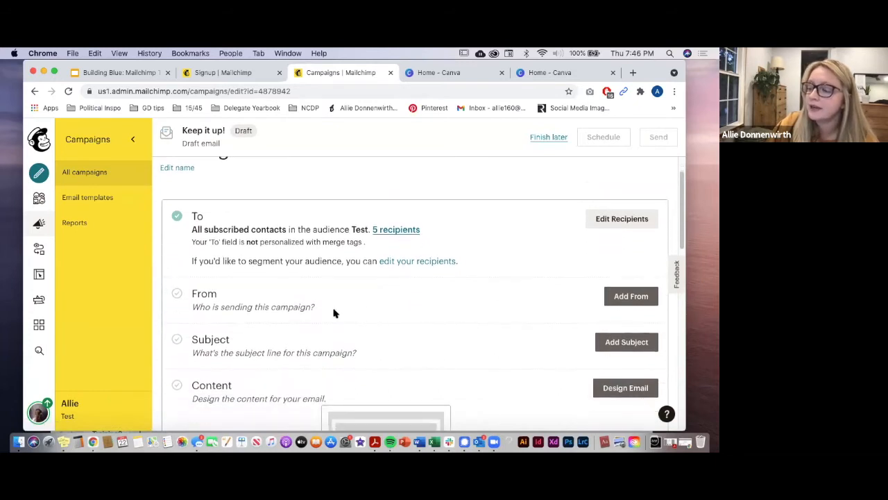
click(633, 297)
scroll(271, 353, down, 1)
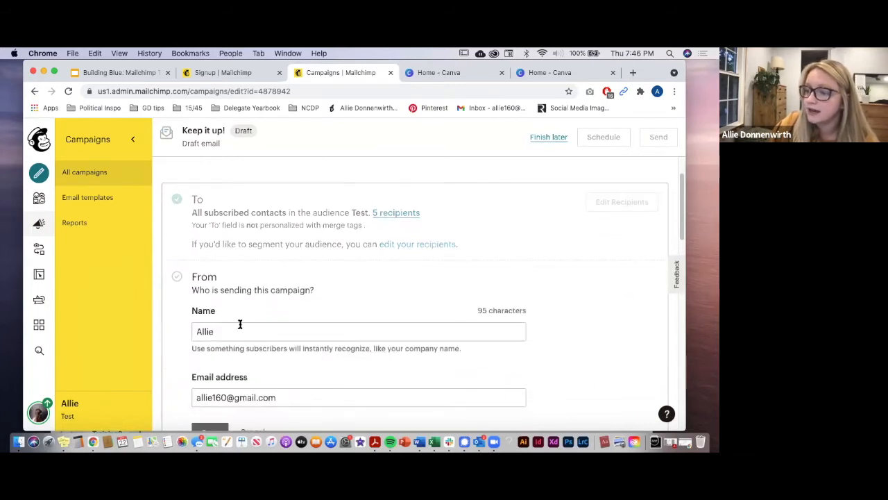
click(236, 330)
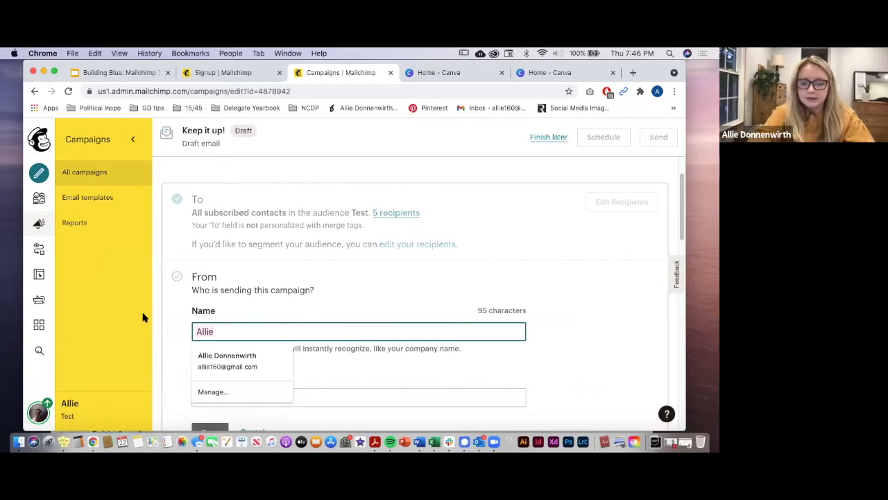
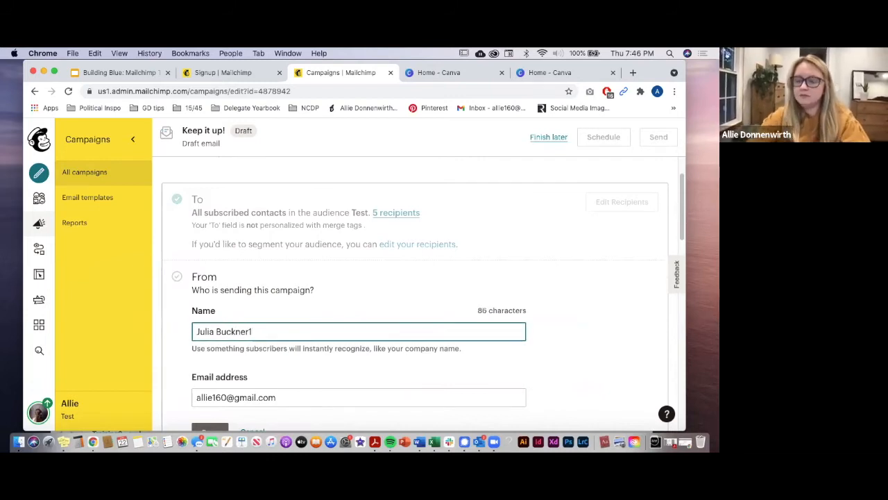
key(Tab)
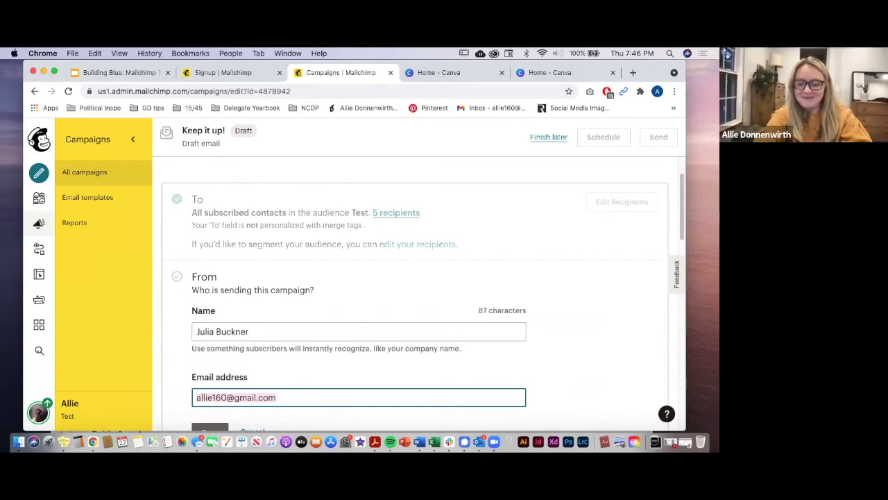
Step: Replace the sender e-mail with the new person's address and save the From details
key(super+a)
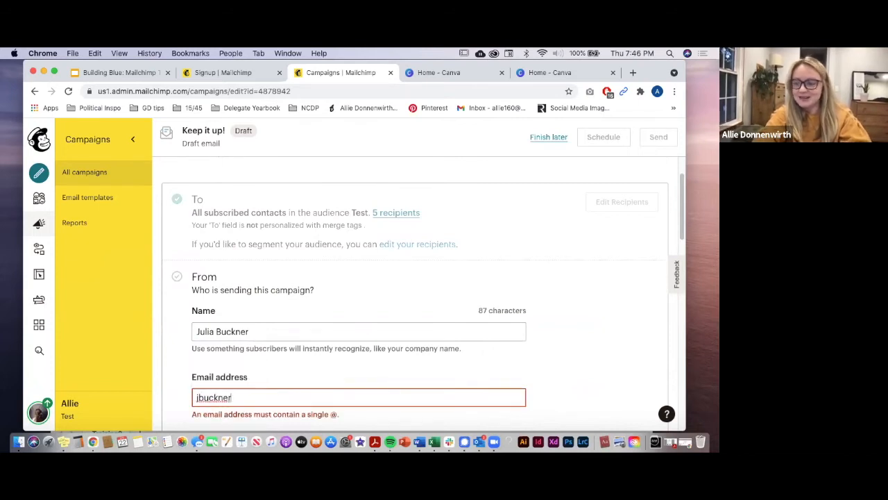
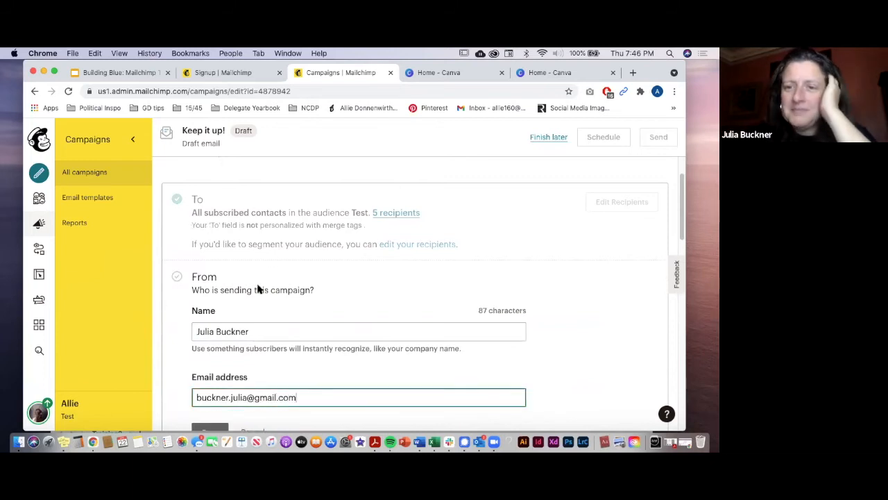
scroll(173, 367, down, 2)
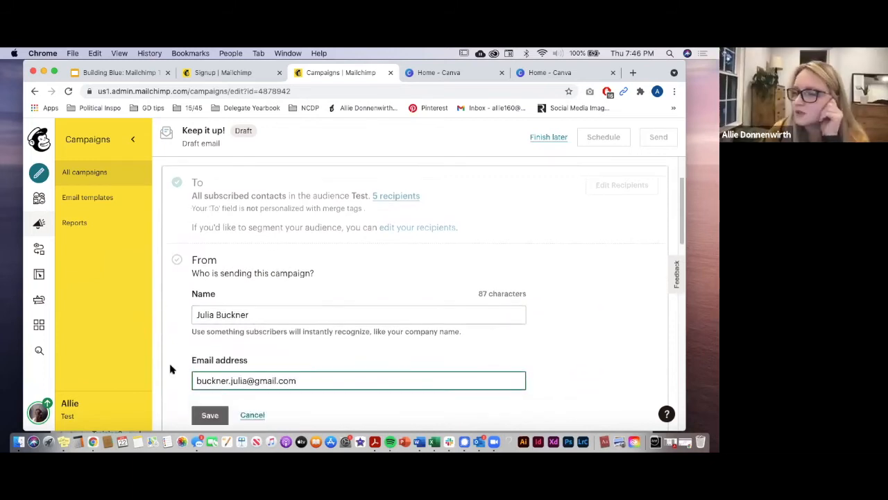
click(205, 391)
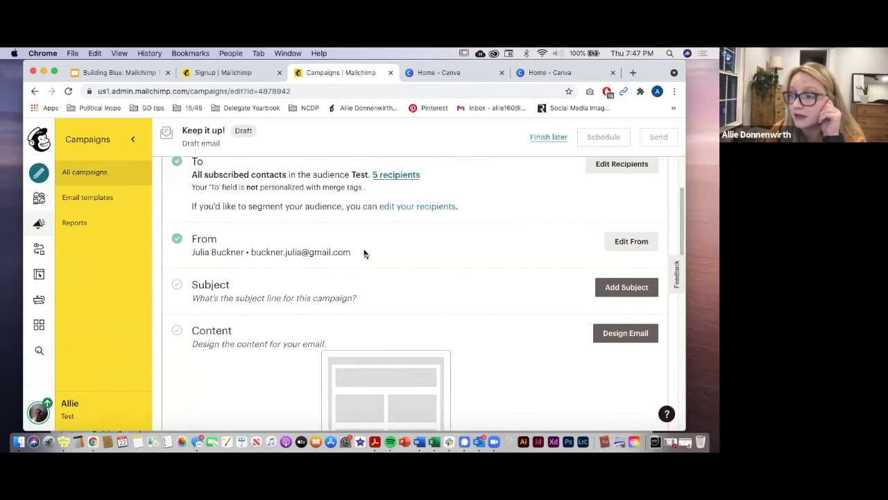
click(617, 288)
text(test)
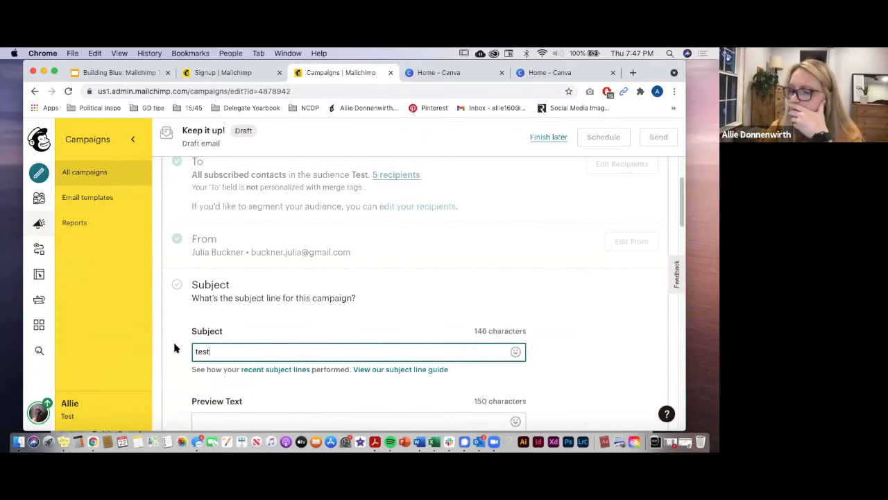
scroll(176, 348, down, 5)
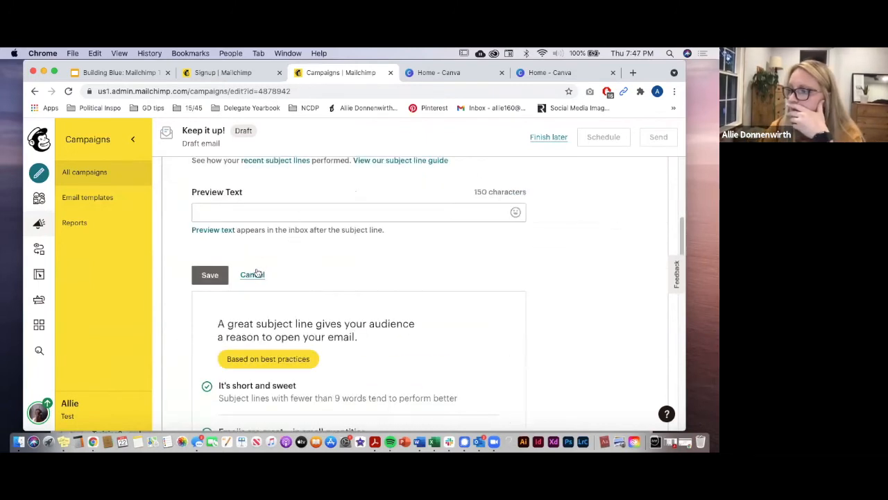
scroll(311, 313, up, 1)
scroll(311, 313, up, 3)
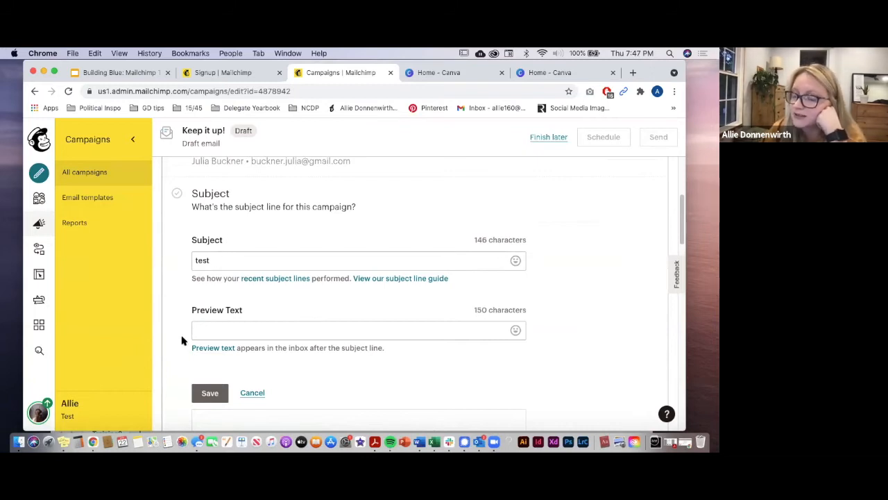
click(210, 325)
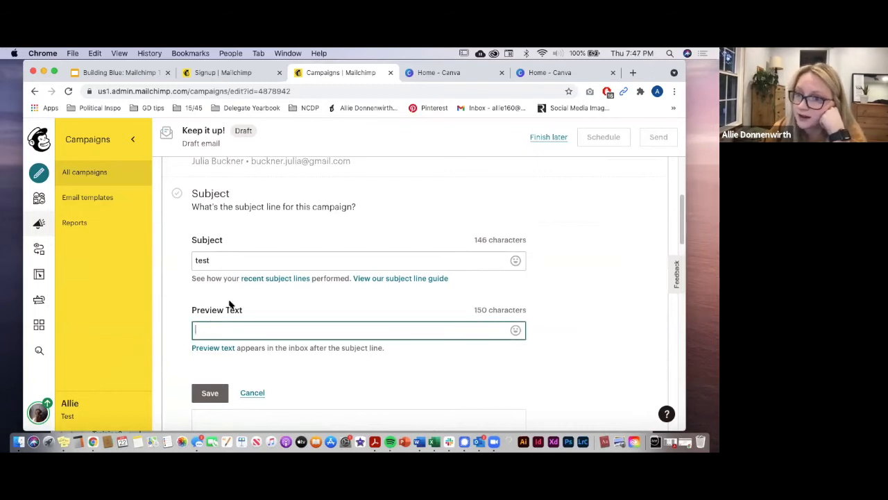
click(230, 301)
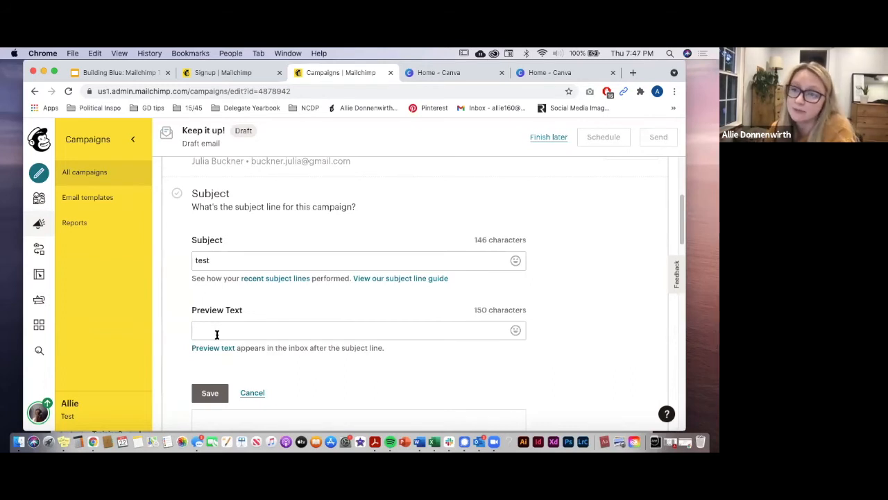
click(217, 392)
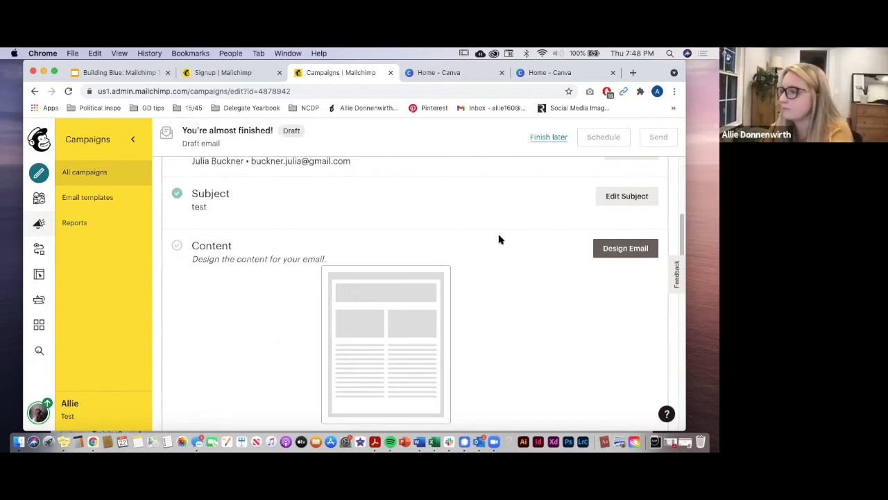
scroll(513, 238, down, 1)
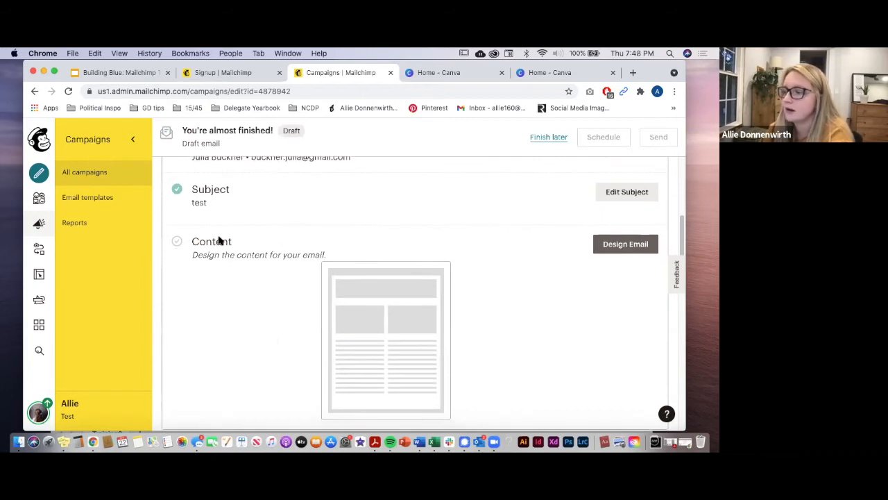
scroll(276, 247, down, 1)
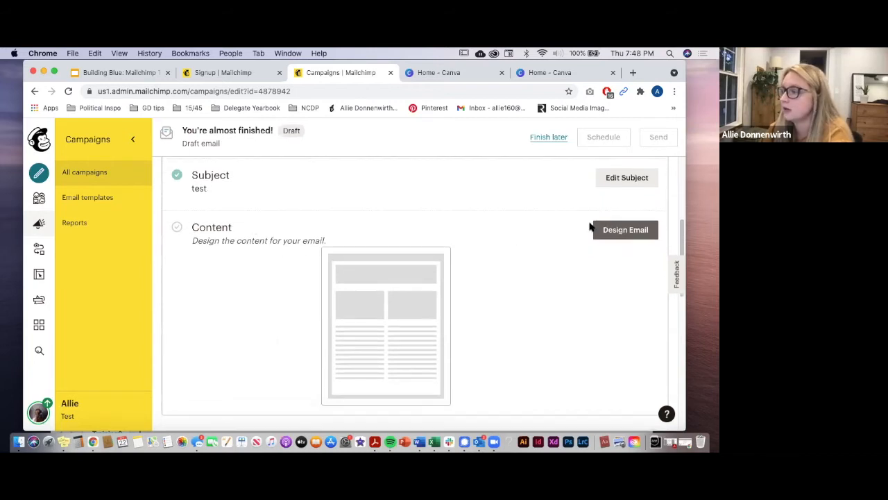
Step: Browse the Saved templates and Themes for the campaign's email design
click(625, 230)
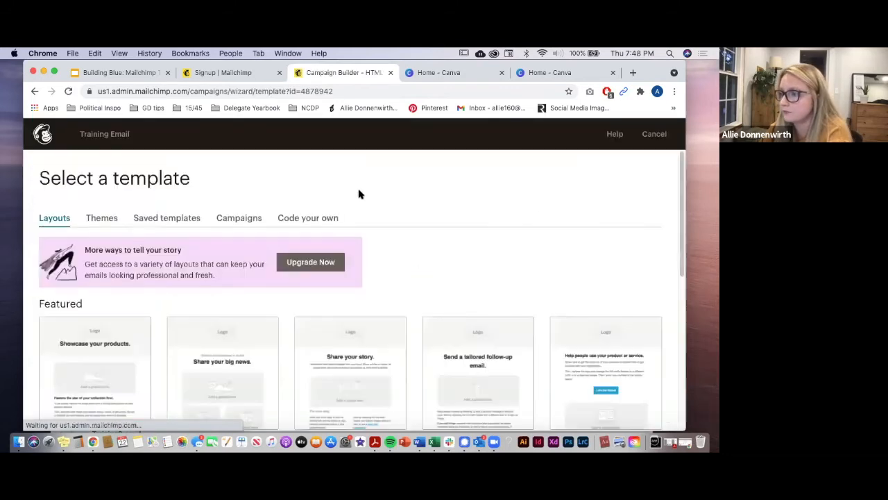
scroll(360, 195, down, 1)
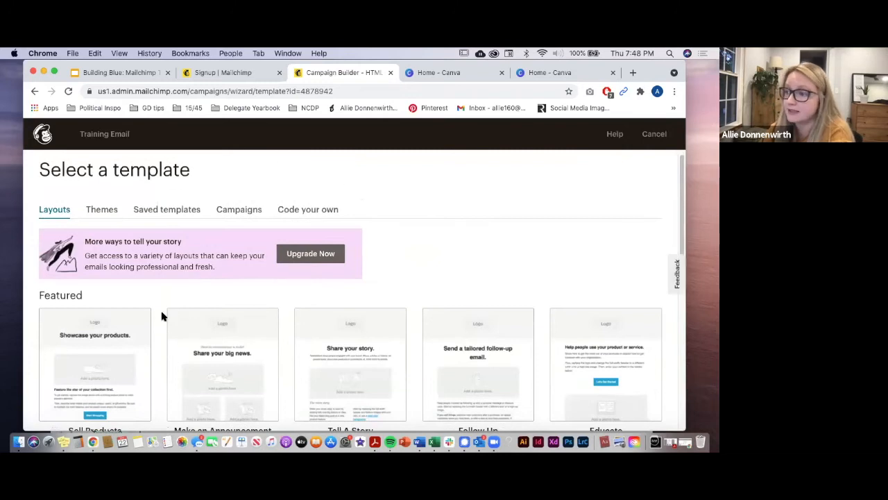
click(154, 214)
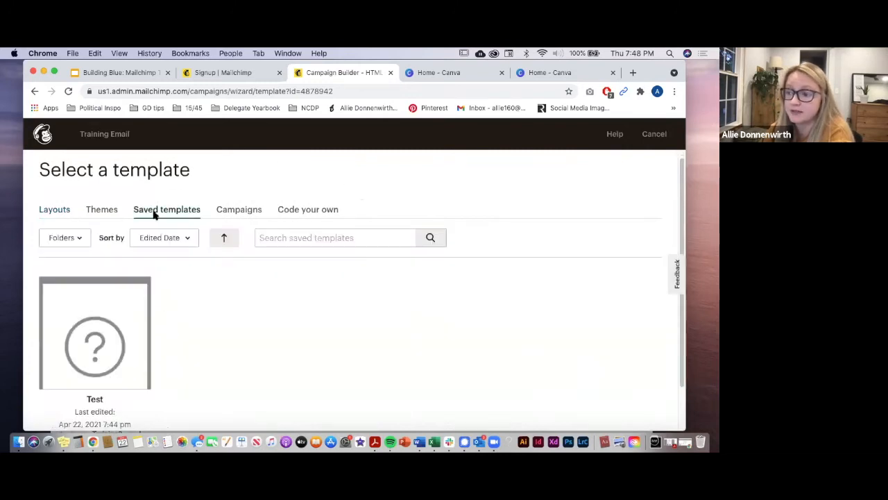
scroll(201, 341, down, 1)
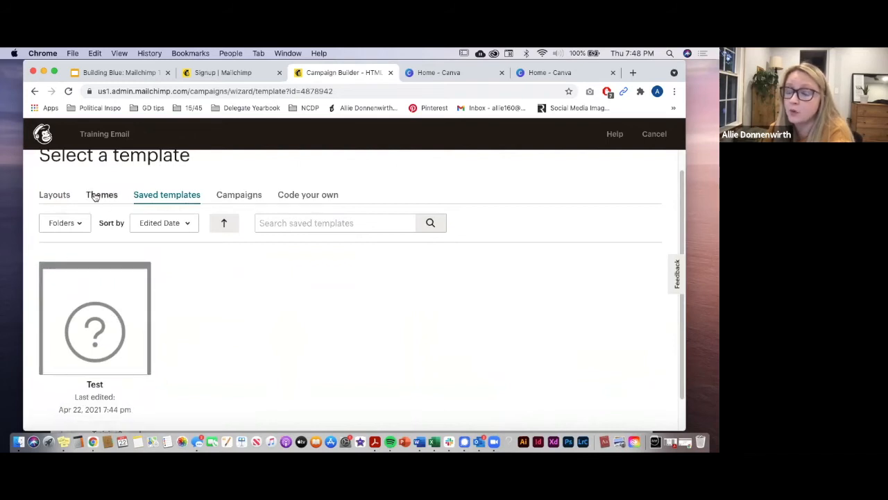
click(65, 195)
click(94, 195)
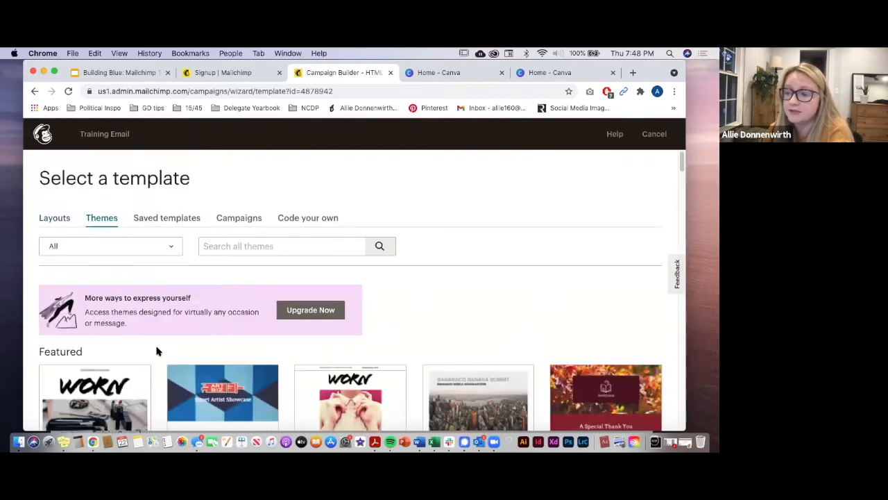
scroll(157, 352, down, 6)
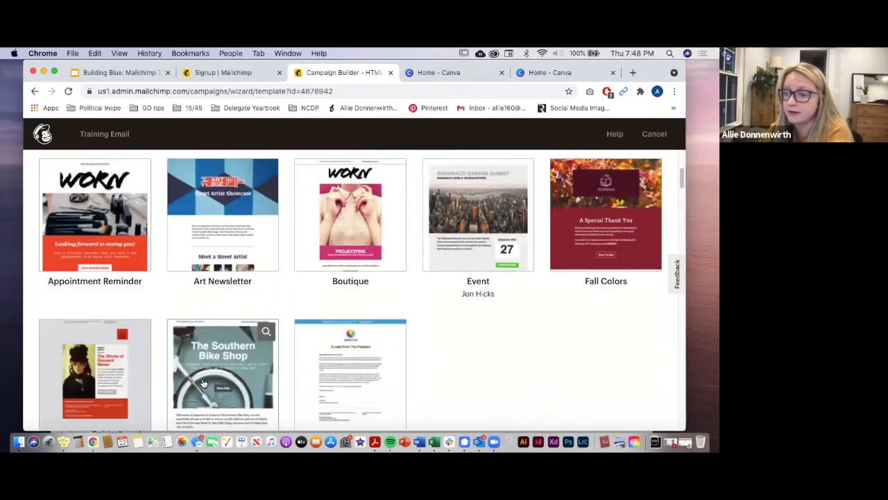
scroll(203, 384, down, 2)
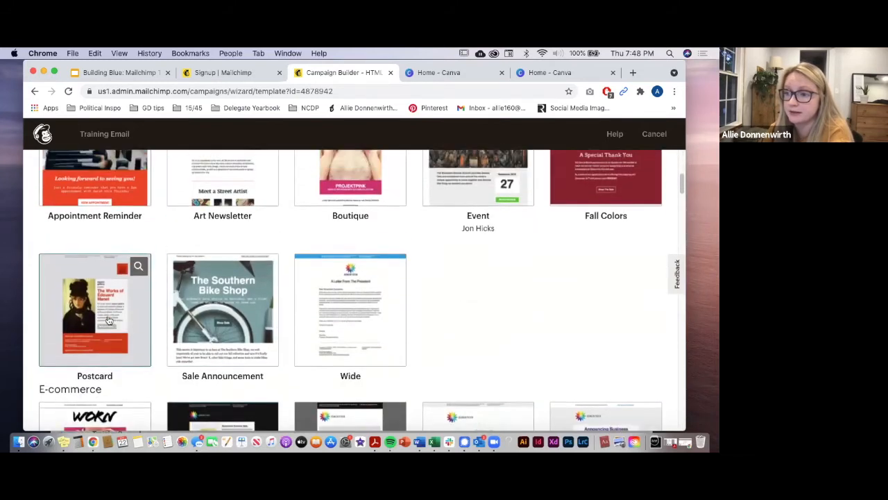
scroll(83, 277, up, 8)
Step: Choose the Basic 1 Column layout for the Training Email content
click(61, 221)
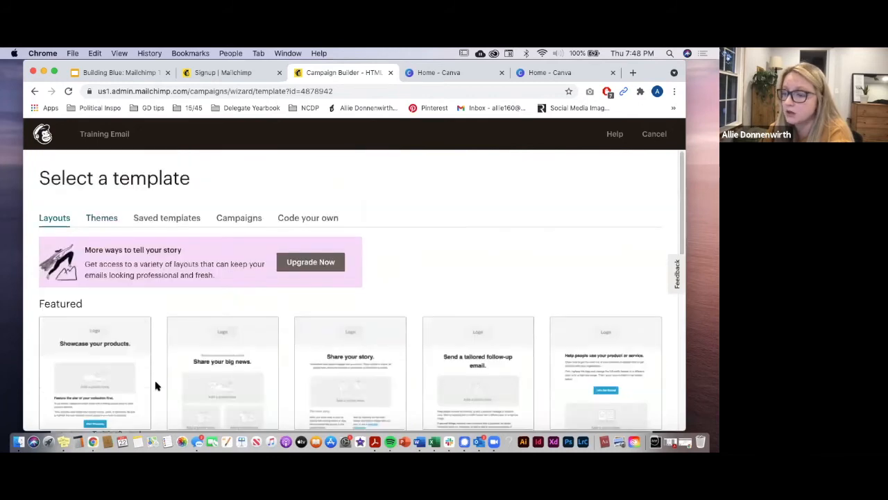
scroll(155, 387, down, 4)
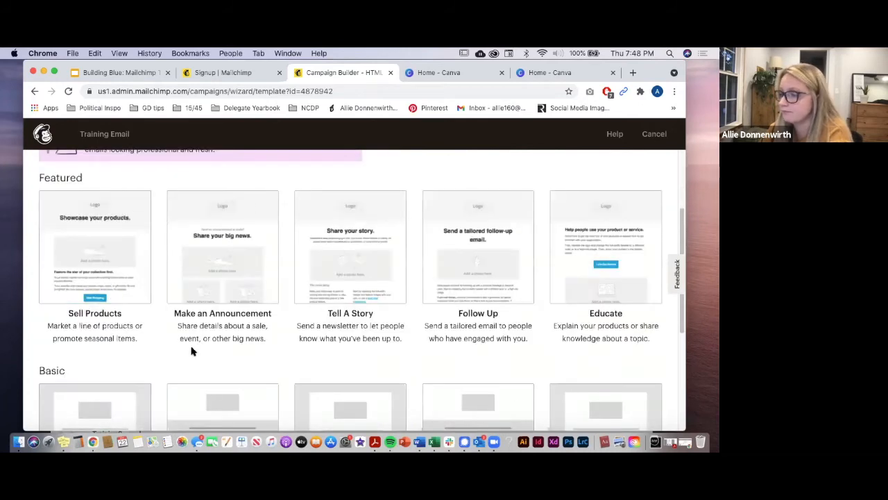
scroll(188, 353, down, 4)
click(123, 324)
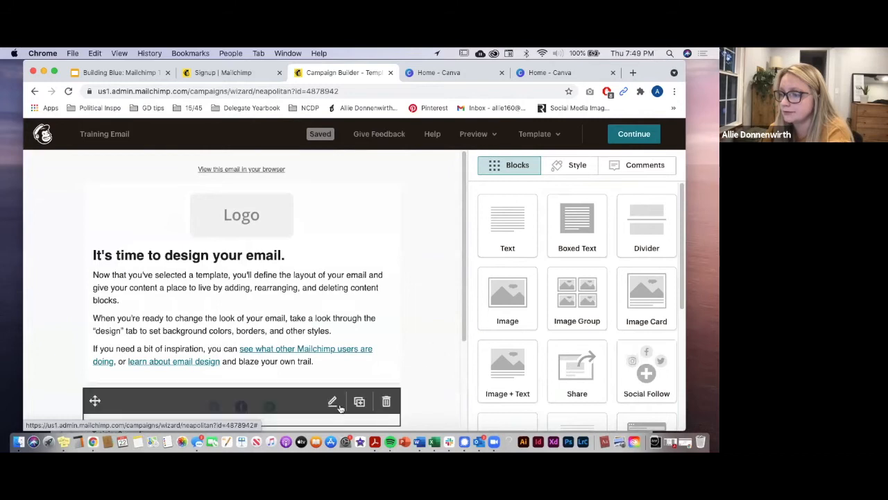
Step: Drop a Boxed Text block below the 'It's time to design your email' intro and save it
scroll(357, 372, down, 4)
scroll(355, 375, up, 4)
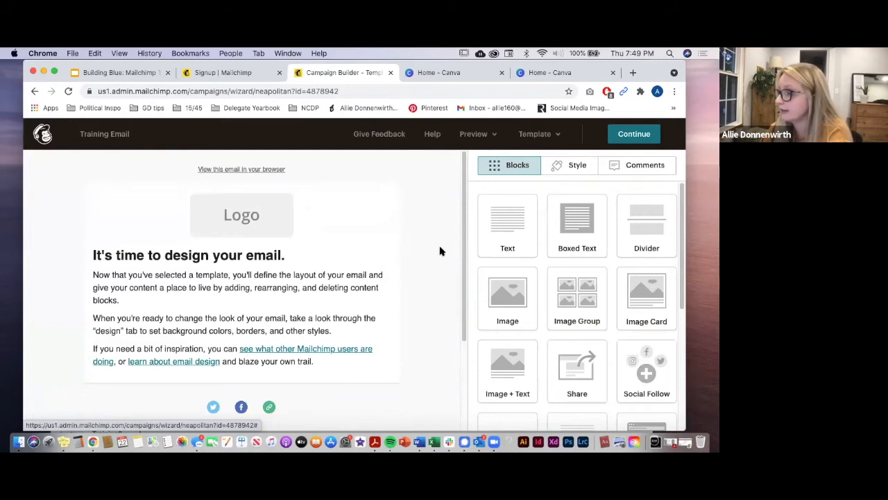
scroll(425, 293, down, 4)
drag(578, 240, 245, 254)
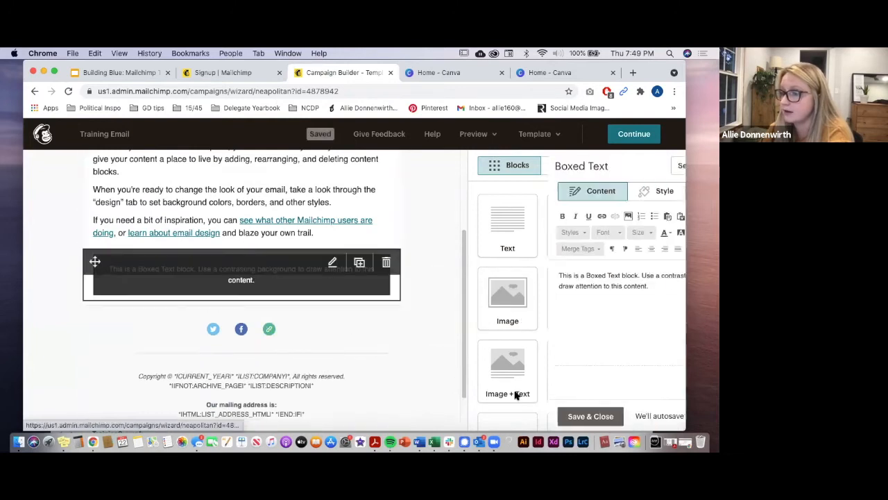
click(526, 416)
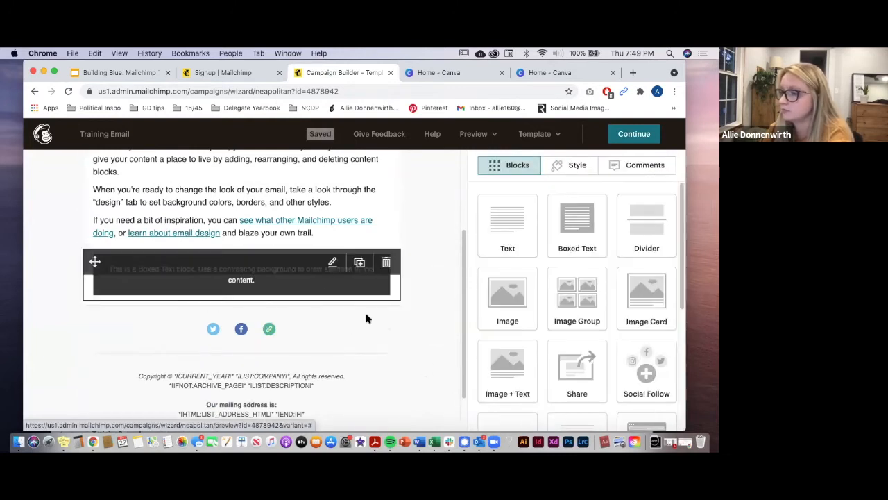
scroll(410, 347, up, 4)
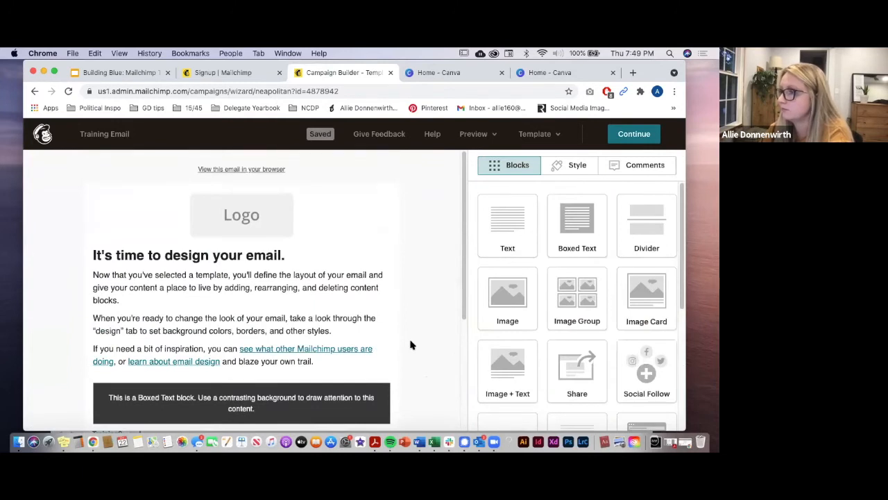
mouse_move(394, 218)
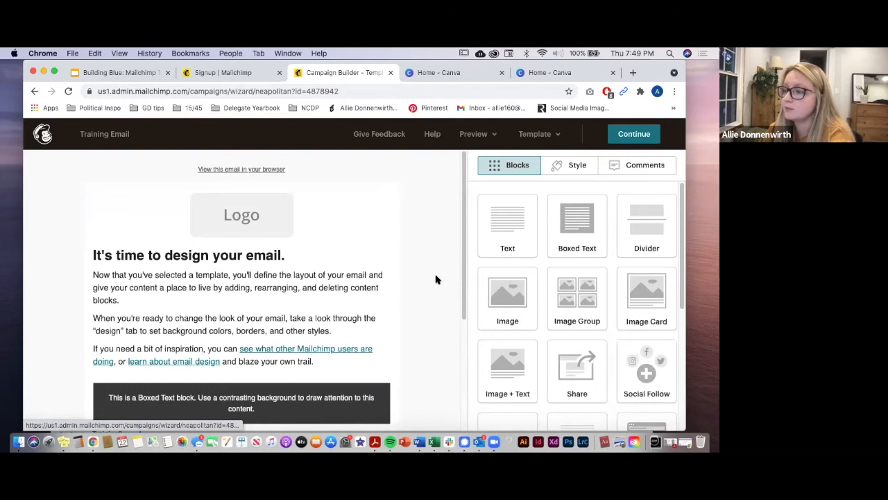
mouse_move(323, 225)
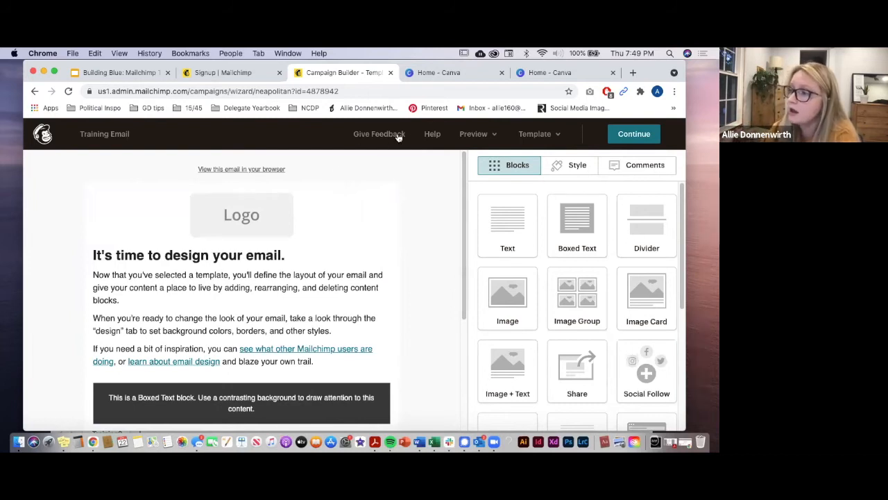
mouse_move(323, 290)
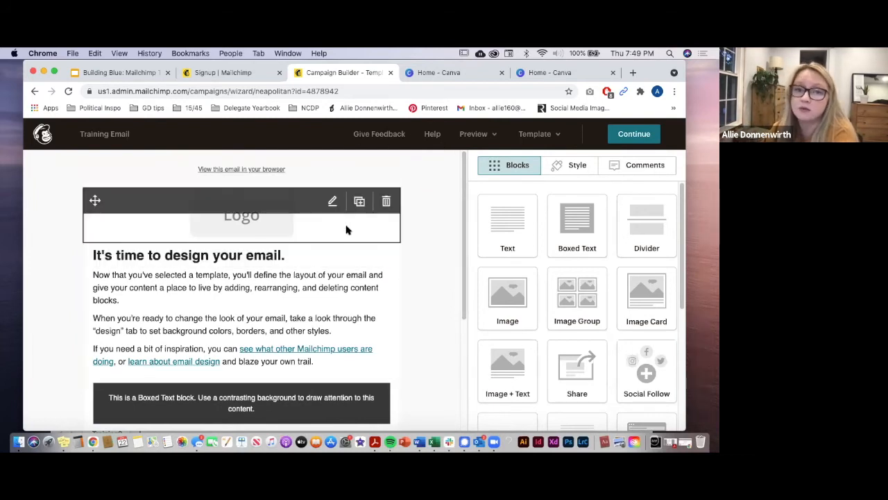
Step: Leave the builder with Exit Anyway despite the placeholder-text warning
click(628, 136)
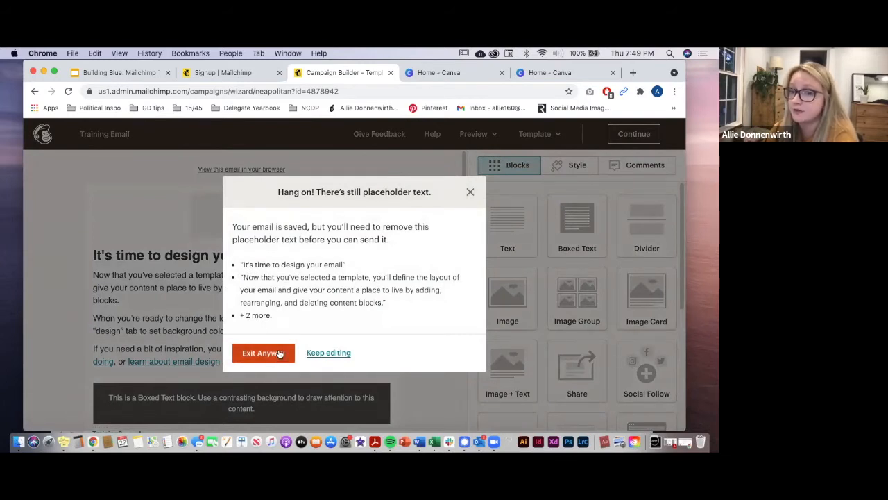
click(280, 354)
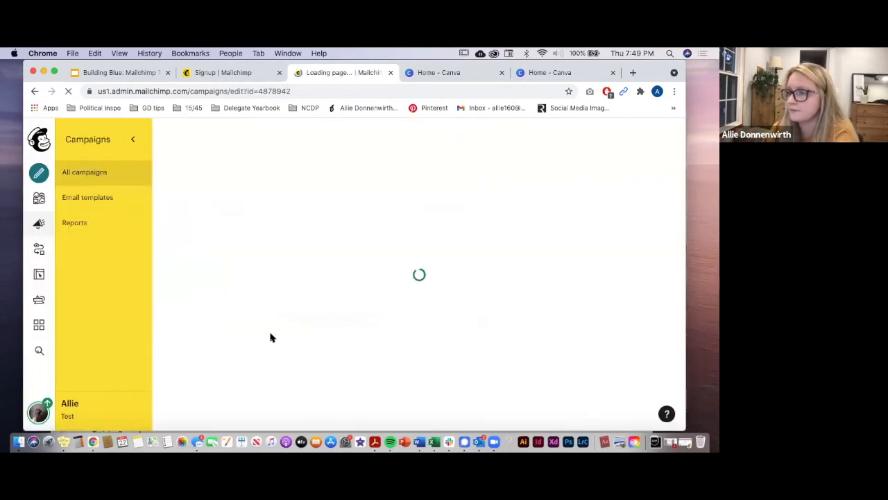
scroll(272, 343, down, 4)
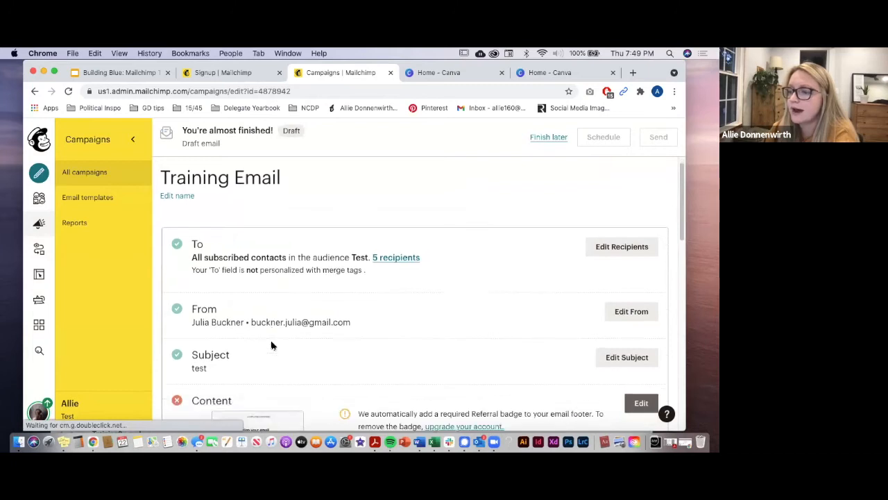
scroll(271, 346, down, 2)
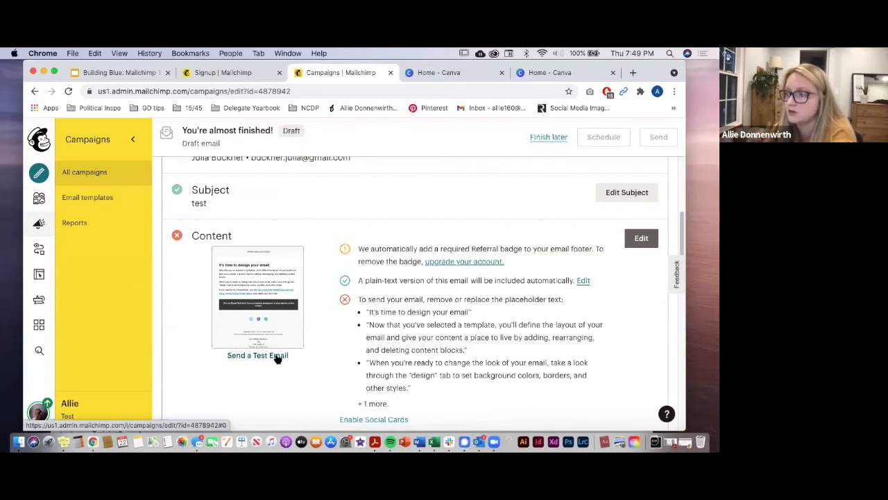
scroll(276, 358, down, 2)
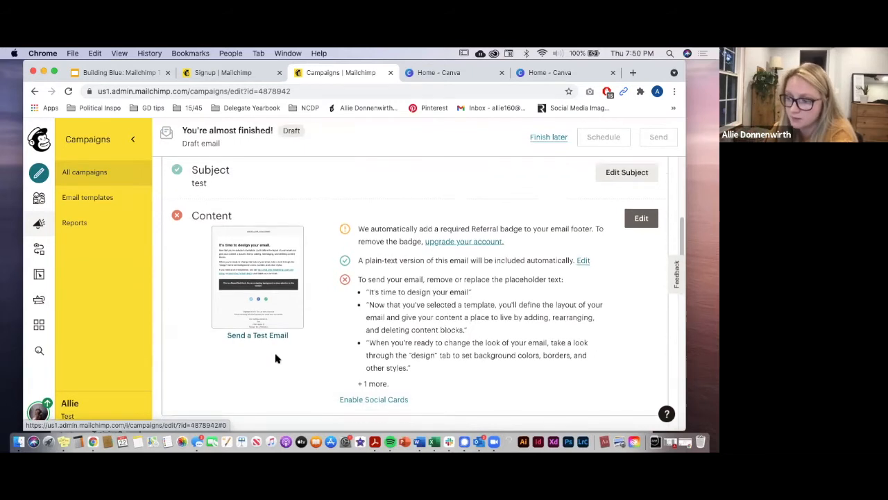
Step: Open the Send a Test Email dialog and close it without sending
click(269, 292)
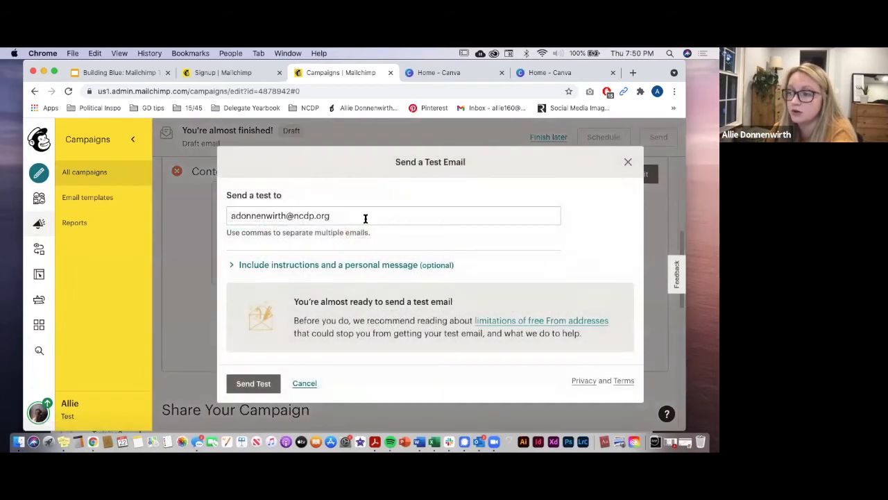
click(628, 162)
scroll(489, 314, up, 5)
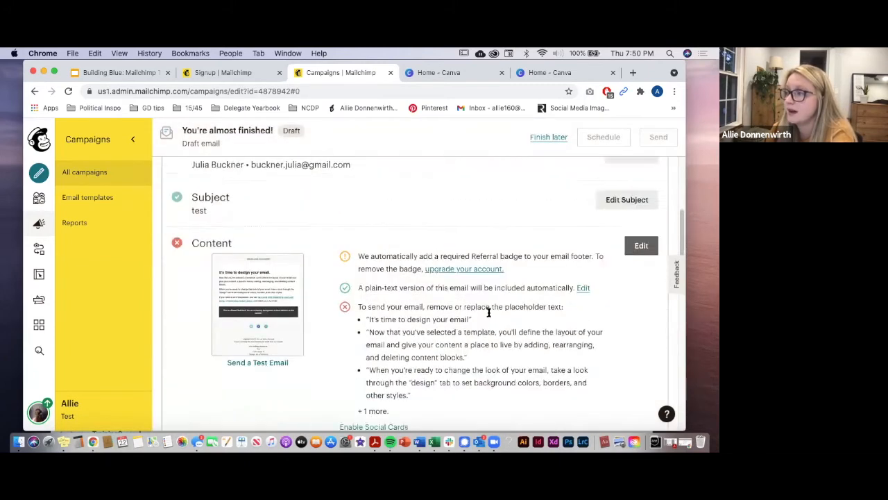
scroll(489, 316, down, 2)
scroll(489, 315, down, 2)
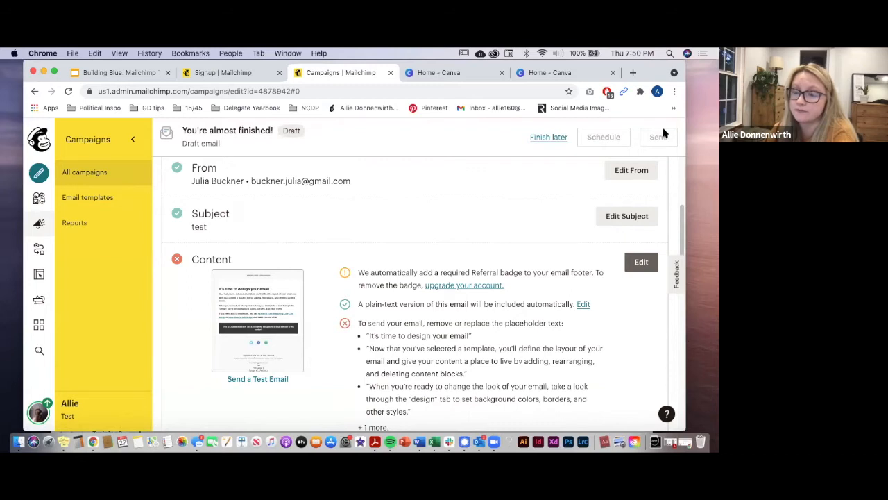
mouse_move(276, 345)
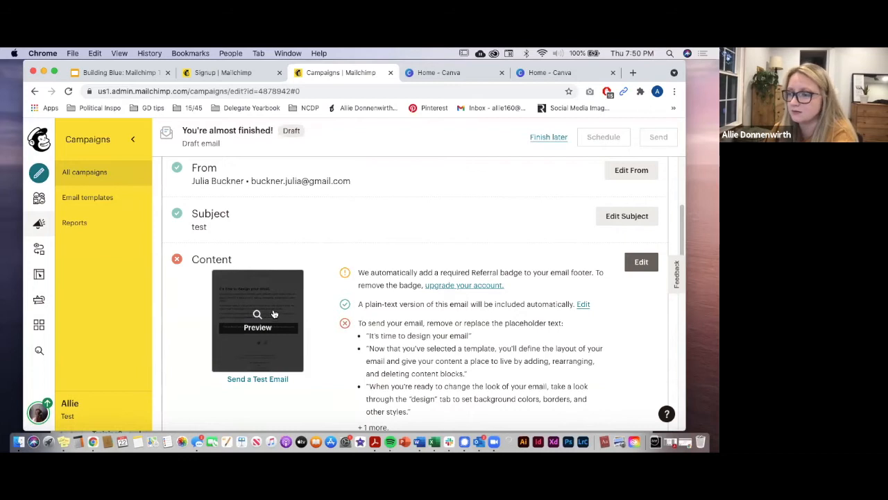
Step: Log out, sign back in with a saved account, and open All campaigns for Content Package List
click(38, 413)
click(85, 370)
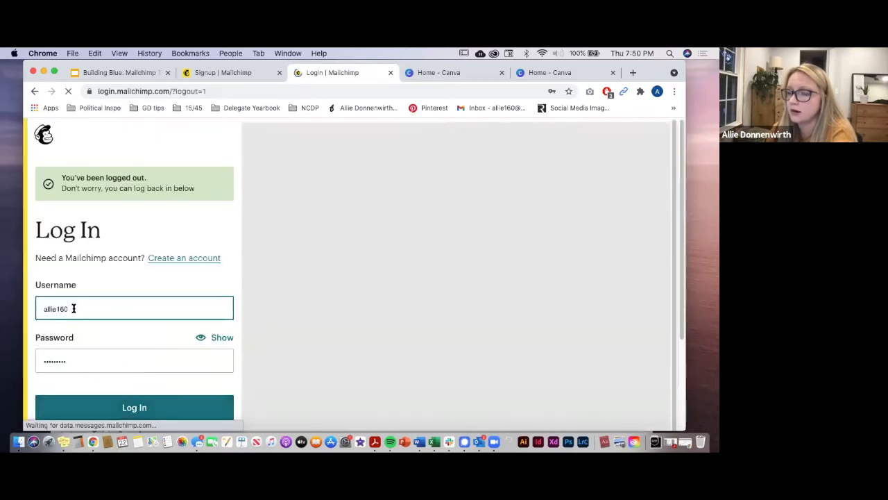
click(73, 308)
click(93, 229)
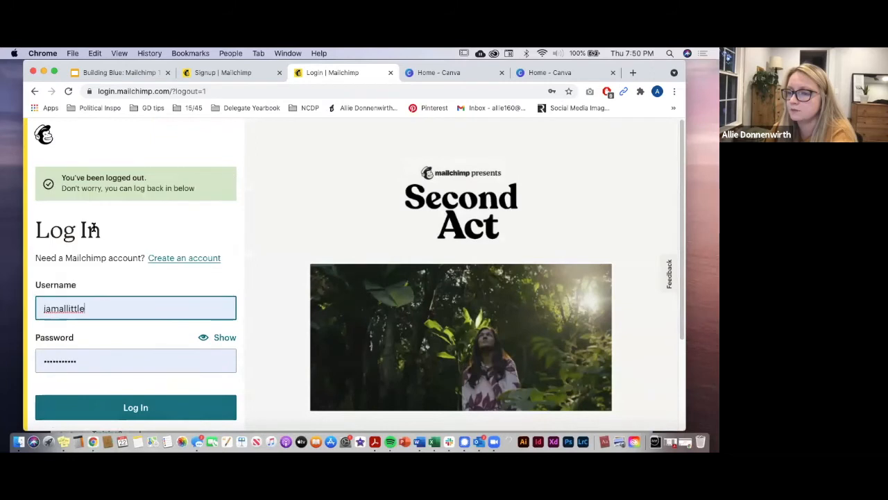
click(118, 412)
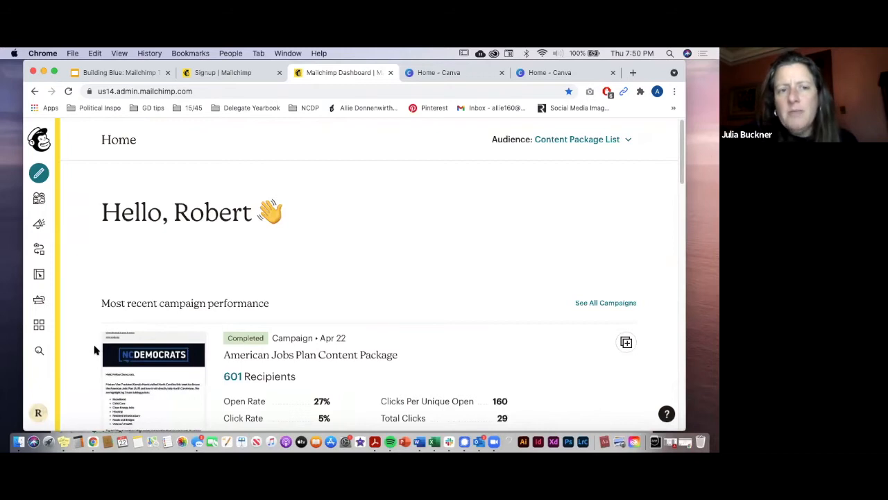
click(39, 226)
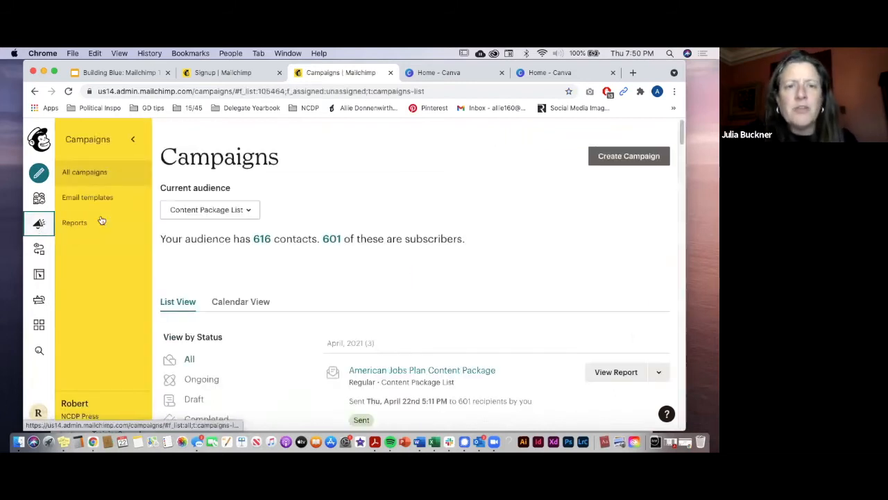
Step: Browse the Current audience list and keep Content Package List selected
click(210, 209)
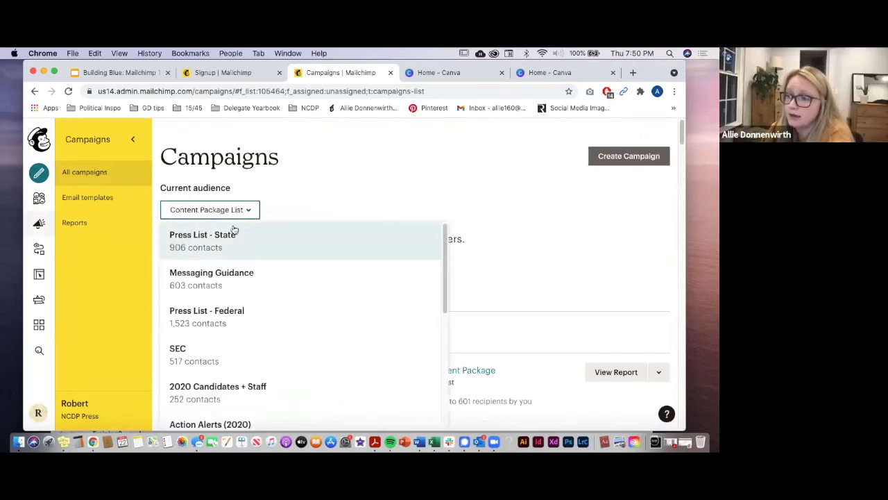
scroll(204, 264, down, 1)
scroll(204, 271, down, 6)
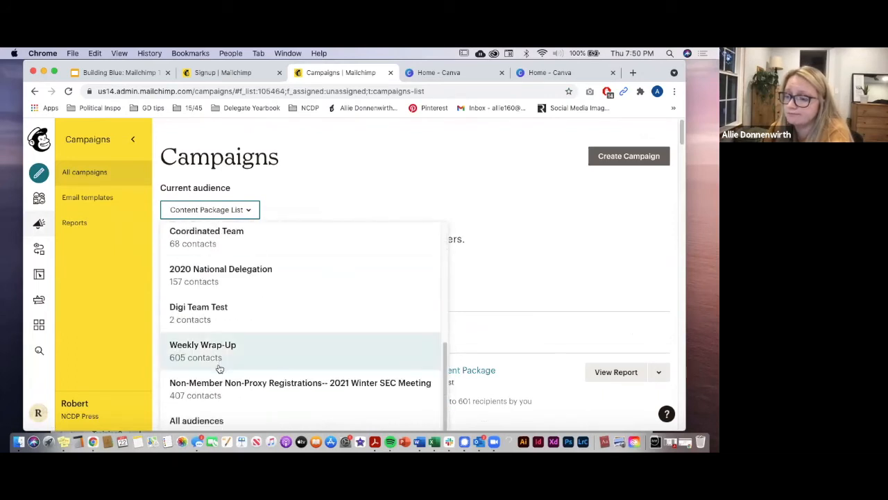
scroll(206, 297, up, 7)
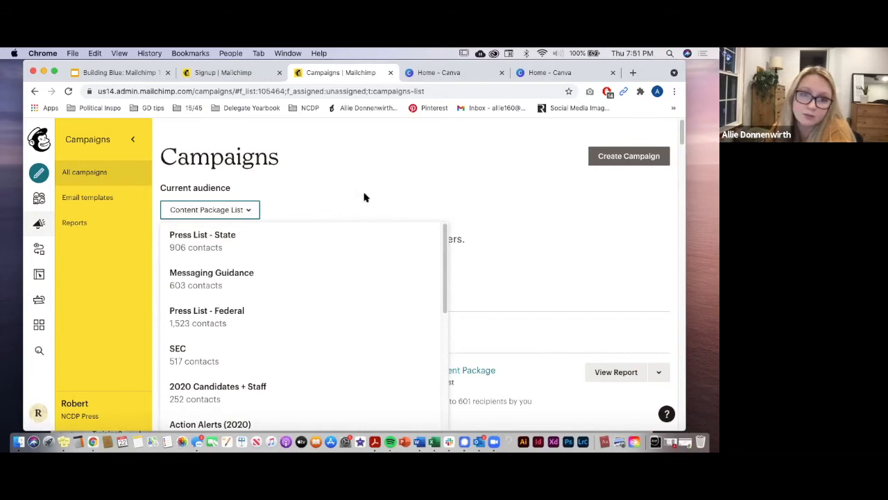
click(341, 186)
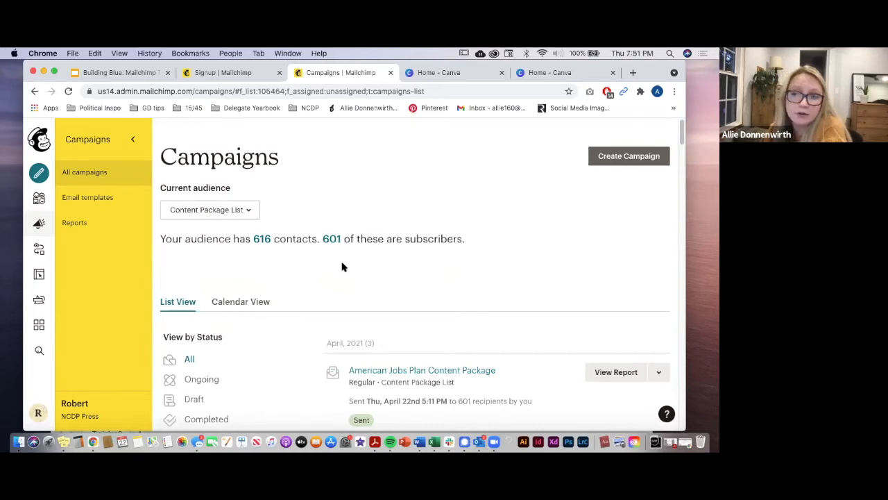
Step: Replicate the sent American Jobs Plan Content Package campaign
scroll(341, 267, down, 1)
scroll(341, 266, down, 3)
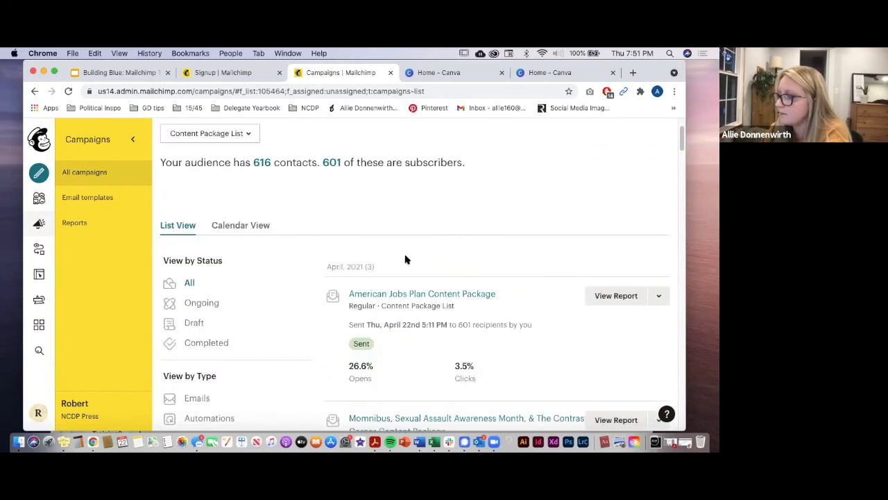
click(661, 297)
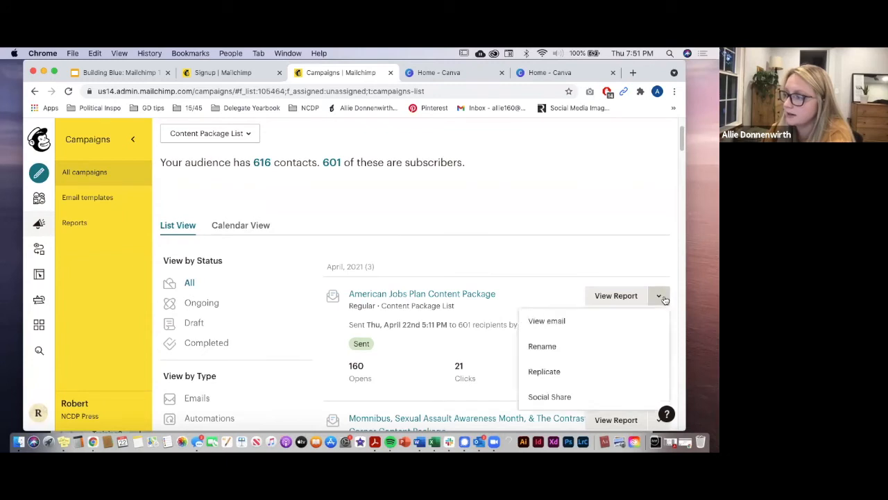
click(583, 378)
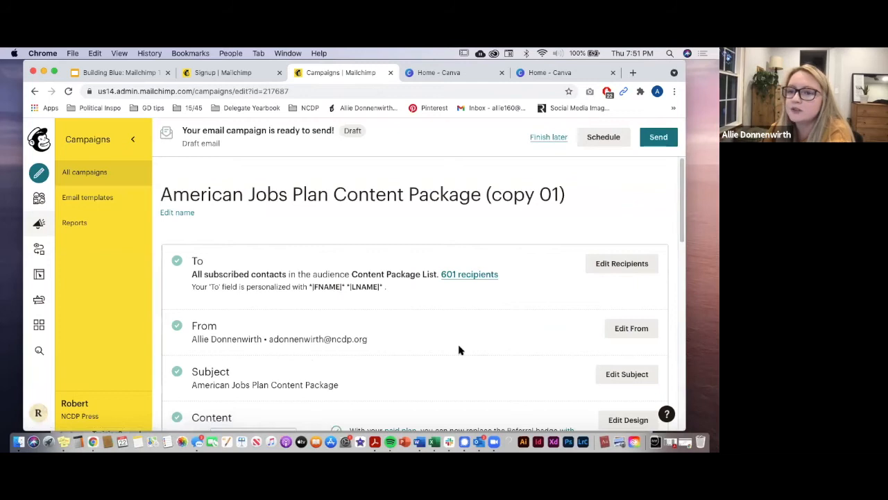
Step: Review the copy 01 draft's To, From, Subject and Content sections, then open Edit Design
scroll(459, 349, down, 3)
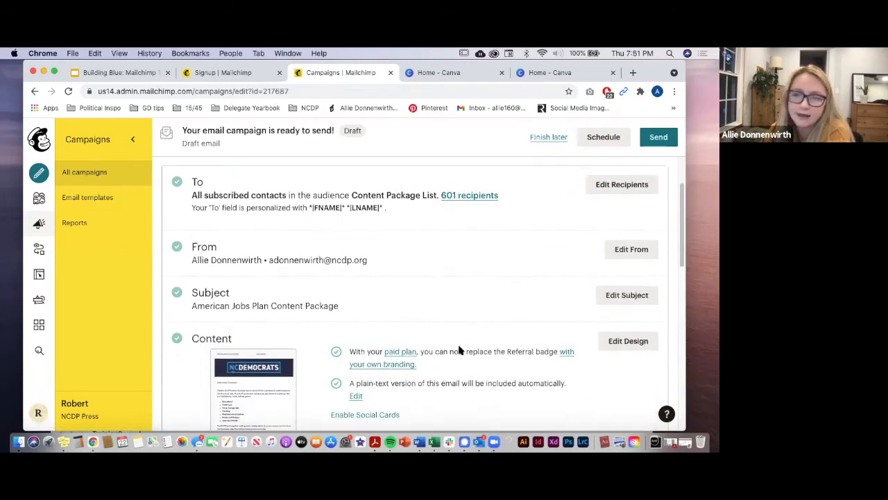
scroll(458, 350, down, 1)
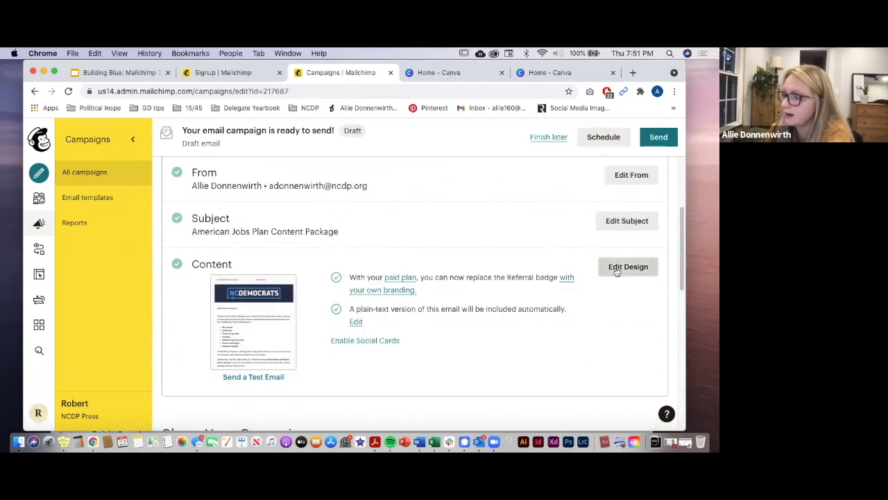
scroll(581, 331, up, 3)
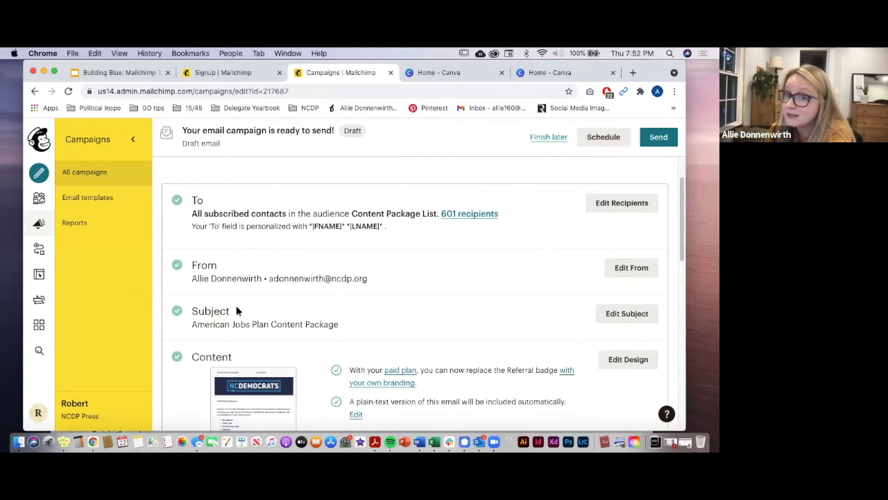
drag(236, 310, 256, 337)
scroll(309, 320, down, 2)
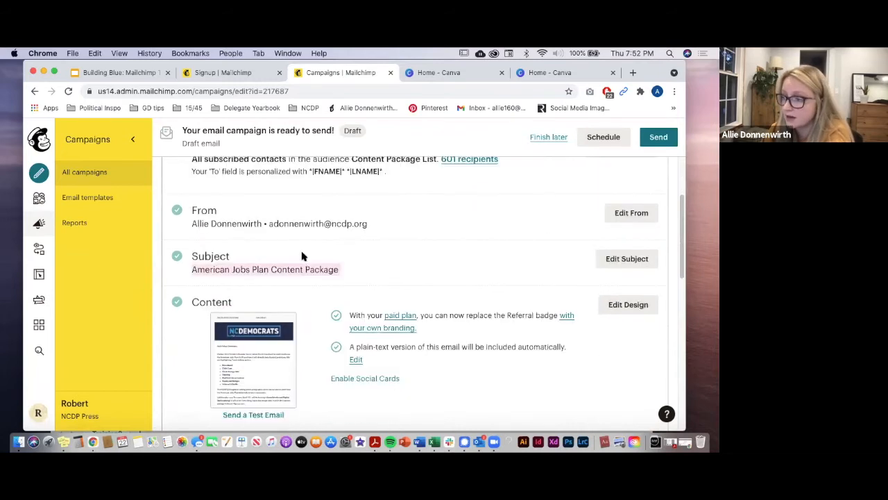
click(392, 263)
scroll(329, 303, down, 2)
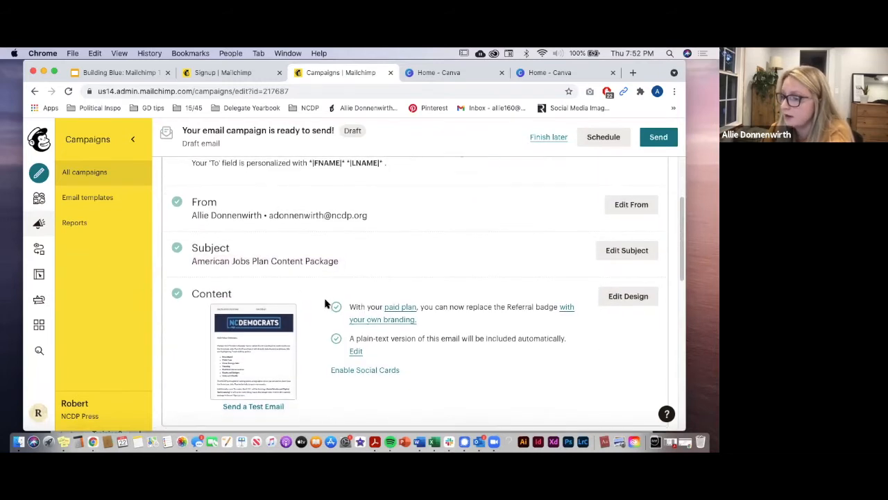
click(640, 284)
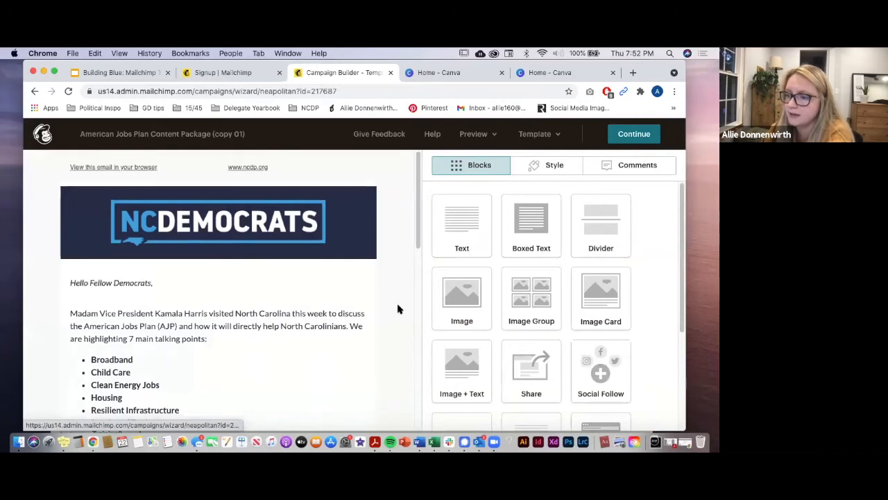
Step: Look over the email's greeting, seven American Jobs Plan talking points and View Content Package button
scroll(398, 308, down, 10)
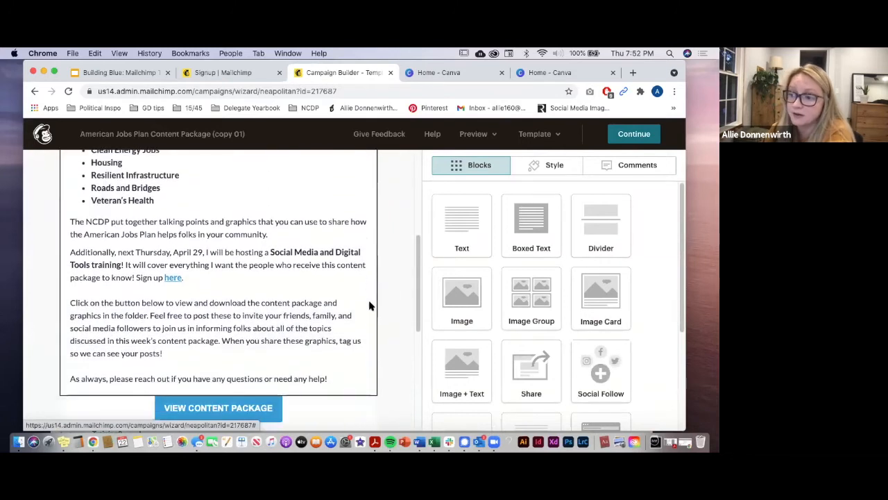
scroll(370, 304, down, 1)
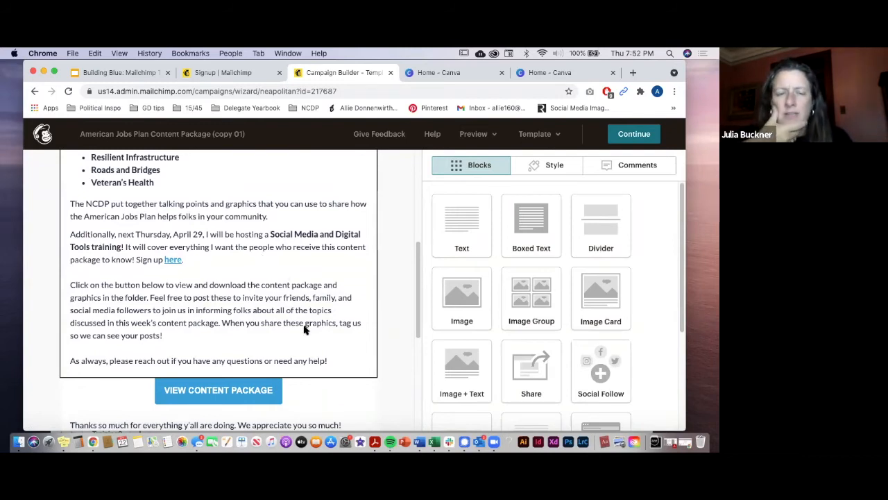
scroll(305, 326, down, 2)
scroll(319, 313, up, 5)
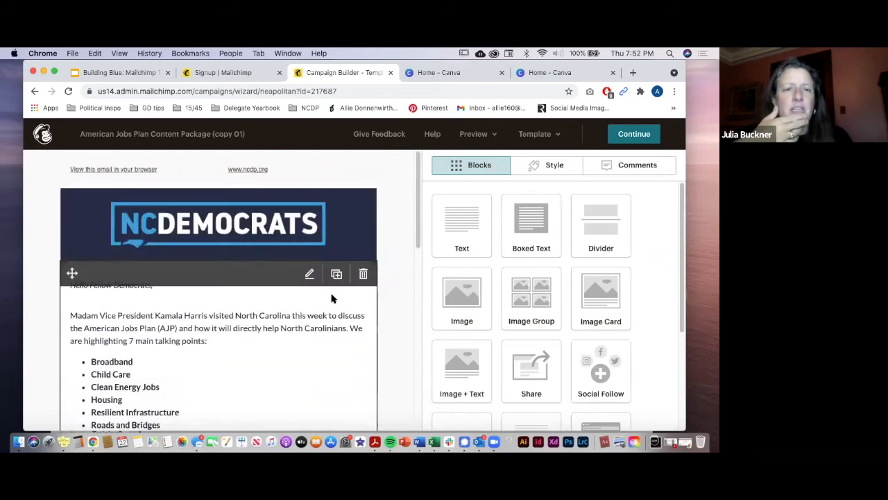
scroll(330, 298, down, 2)
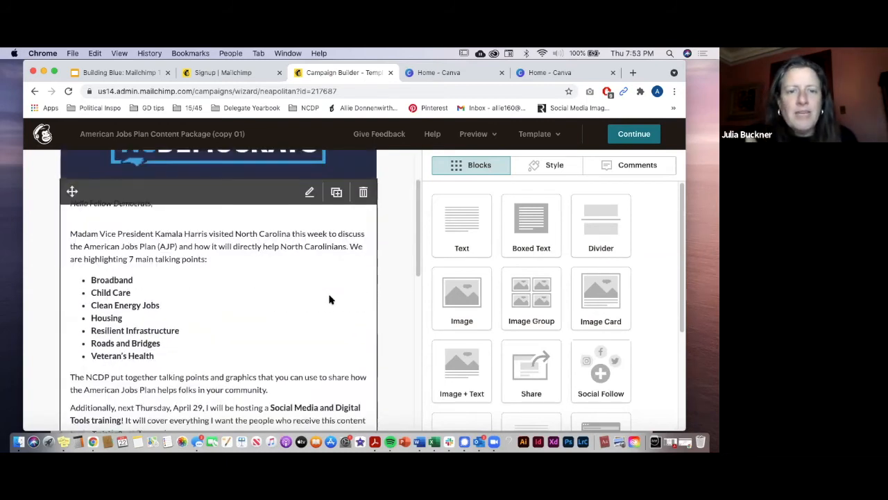
click(478, 442)
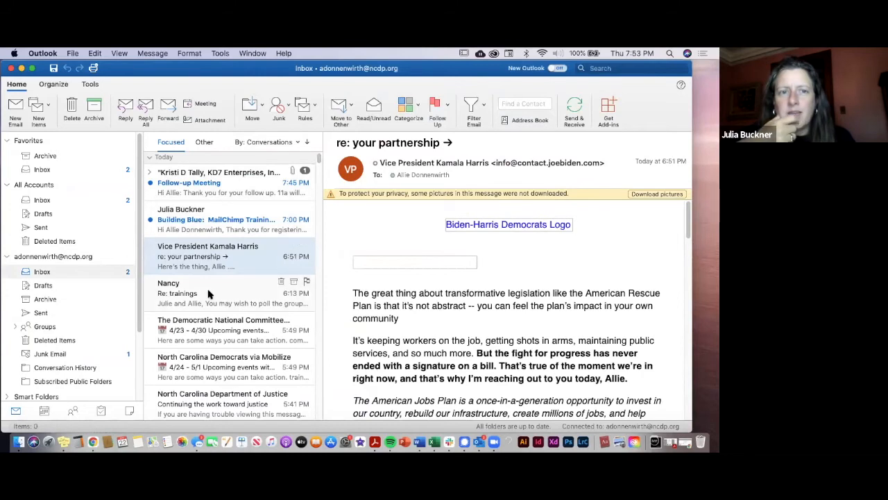
Step: Open the 5:11 PM American Jobs Plan Content Package email in Outlook
scroll(208, 293, down, 5)
scroll(208, 299, down, 5)
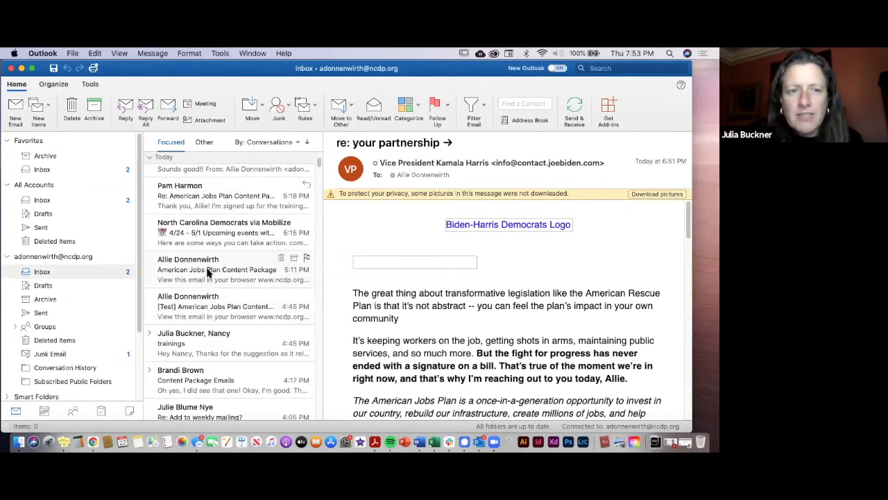
click(208, 274)
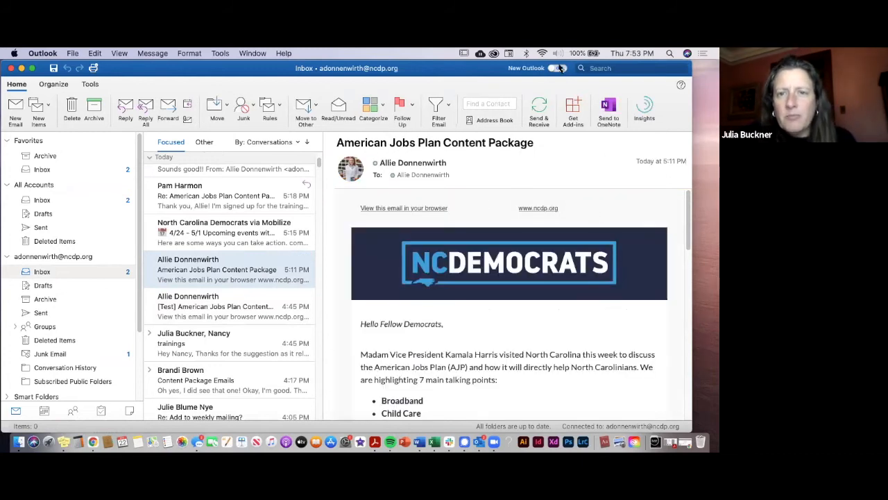
Step: Follow the View Content Package link to the AJP Drive folder with AJP Content Package.pdf
drag(380, 68, 165, 56)
scroll(246, 329, down, 2)
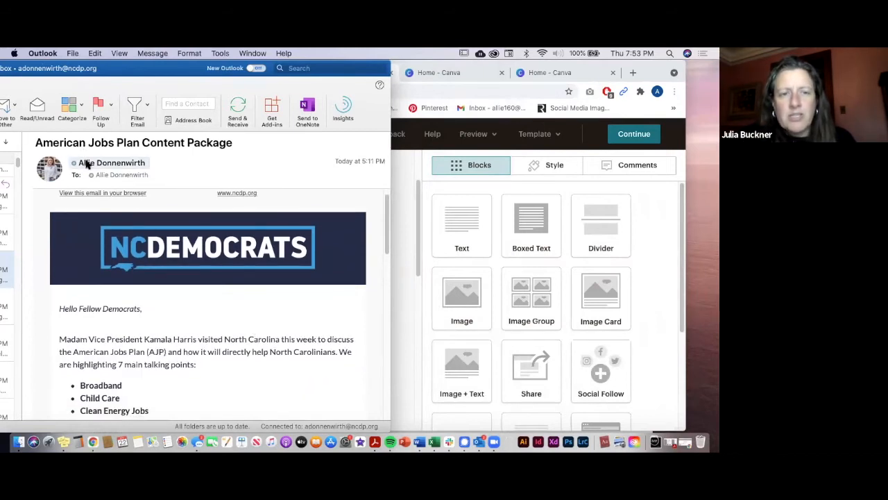
scroll(219, 322, down, 12)
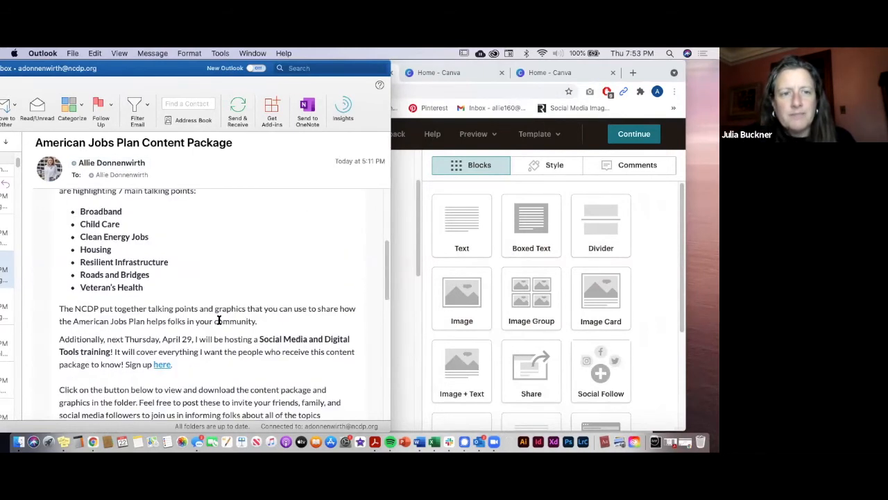
scroll(218, 322, down, 1)
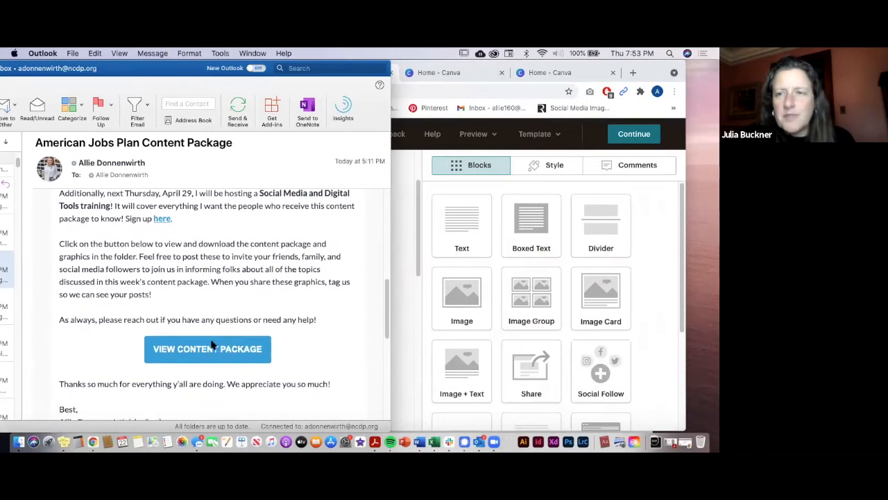
click(215, 349)
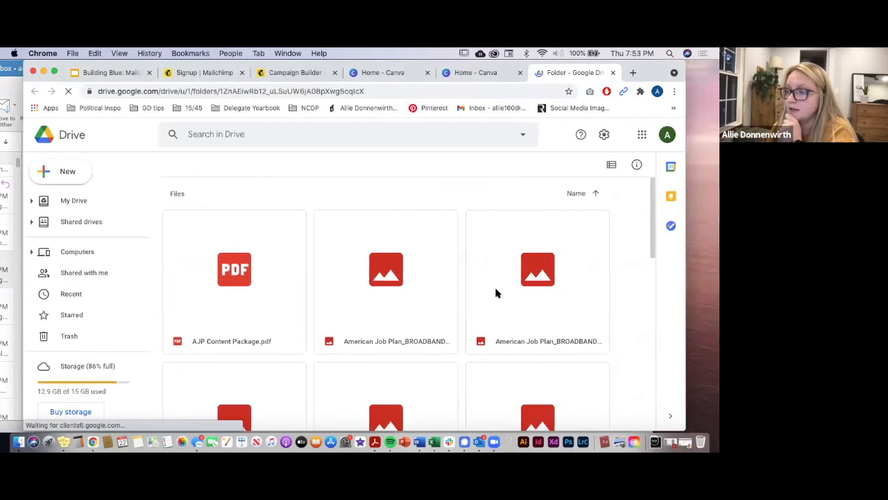
scroll(620, 251, down, 1)
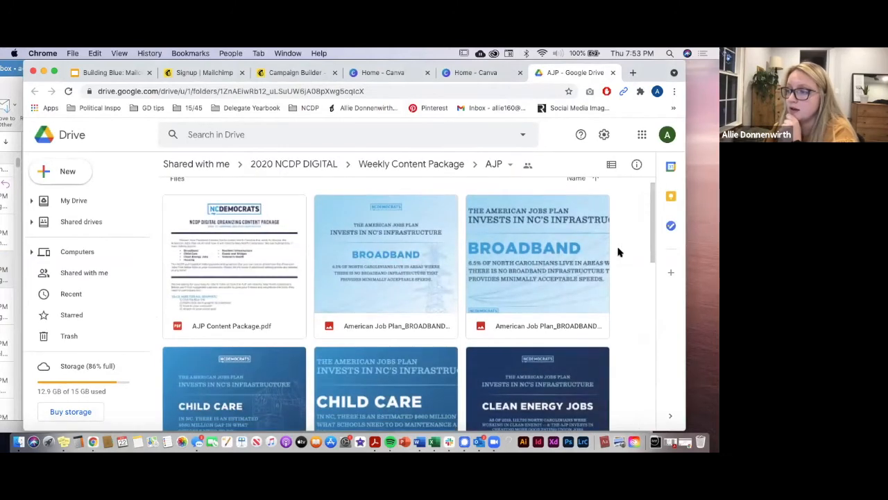
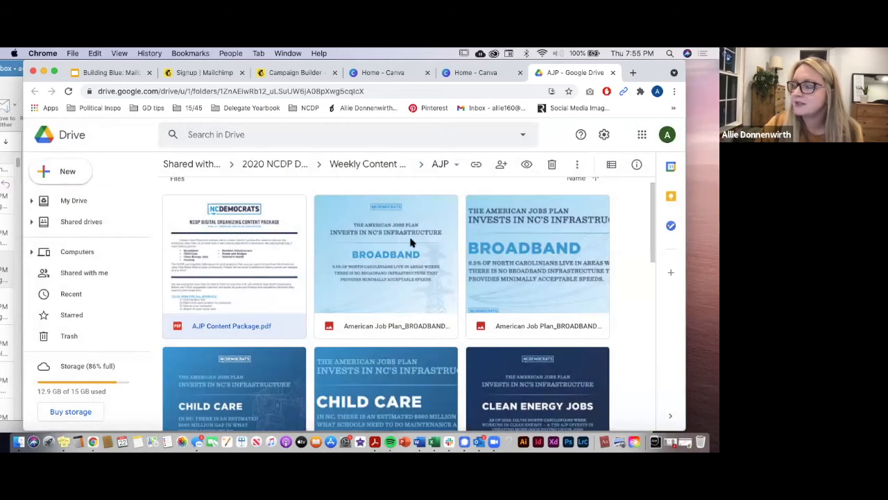
Step: Preview the AJP Content Package PDF in Google Drive and scroll through its pages
double_click(241, 252)
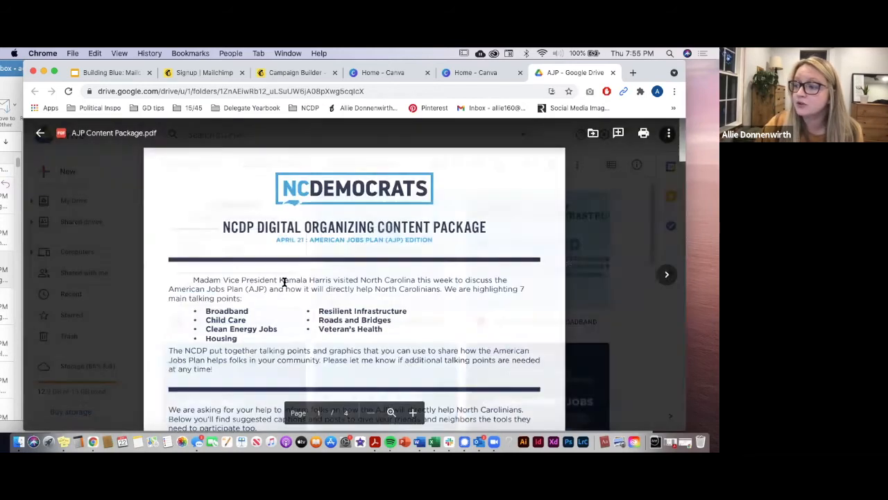
scroll(299, 357, down, 10)
scroll(299, 357, down, 10)
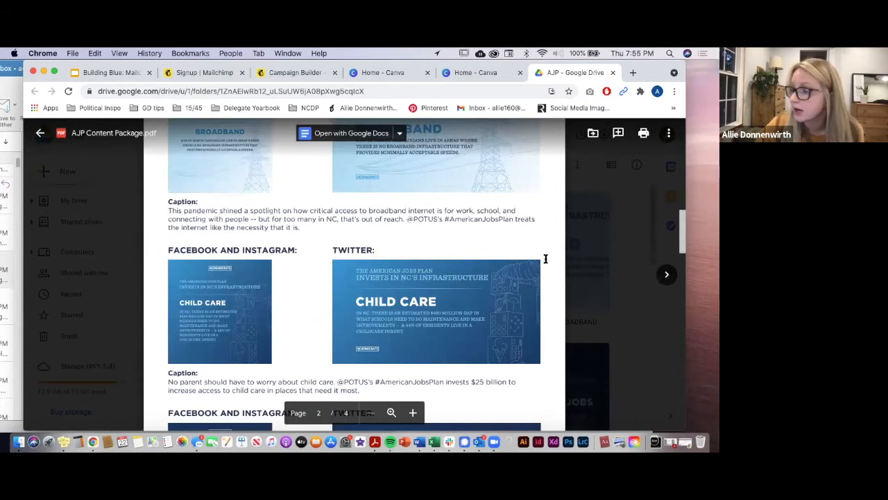
click(602, 255)
Step: Check a broadband graphic's file options without acting, then return to the Outlook email
right_click(375, 258)
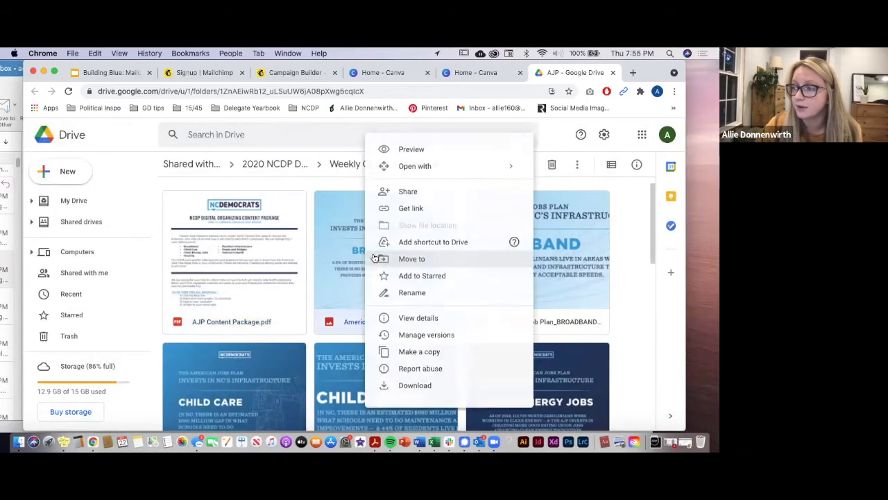
click(310, 319)
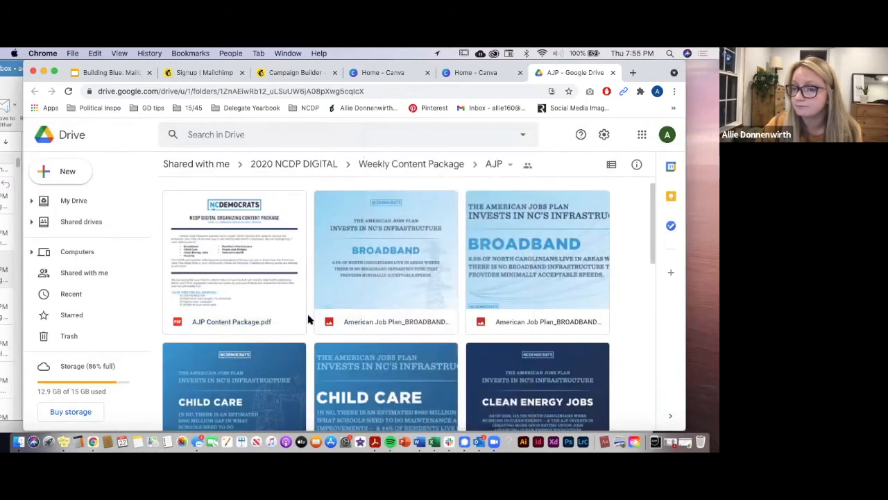
click(478, 442)
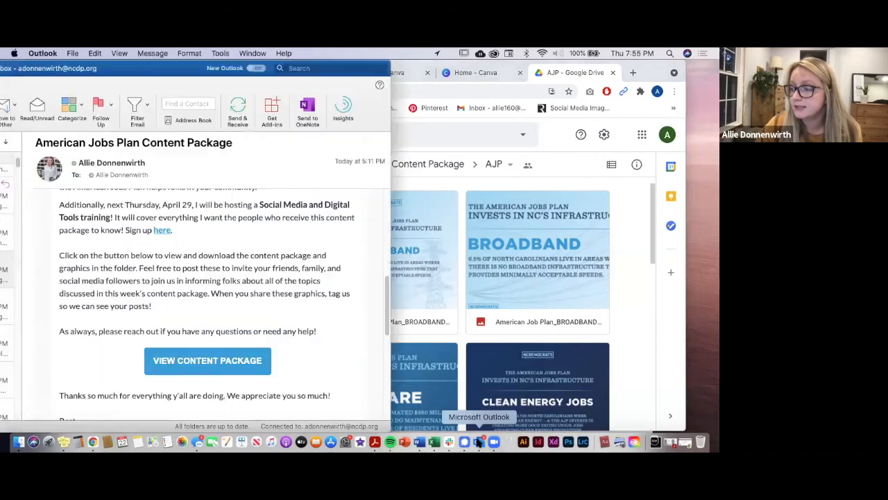
Step: Scroll through the Outlook email, then switch to the Mailchimp Campaign Builder tab in Chrome
scroll(121, 283, up, 8)
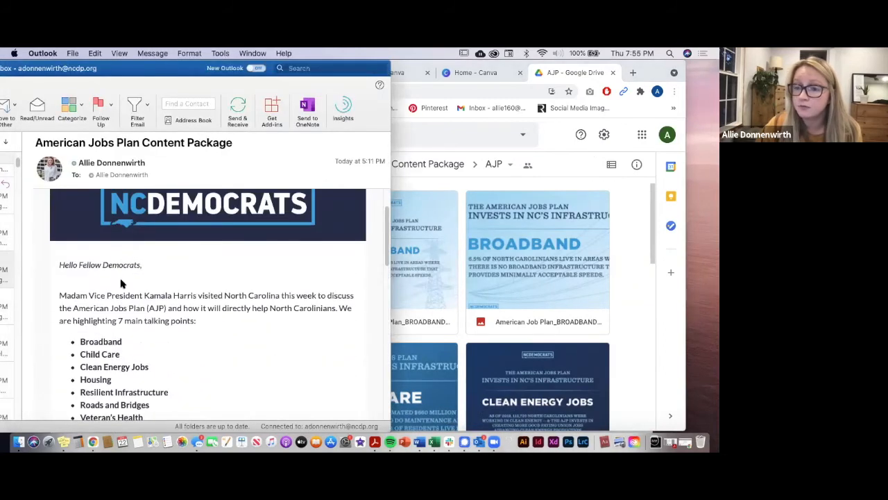
scroll(121, 283, down, 10)
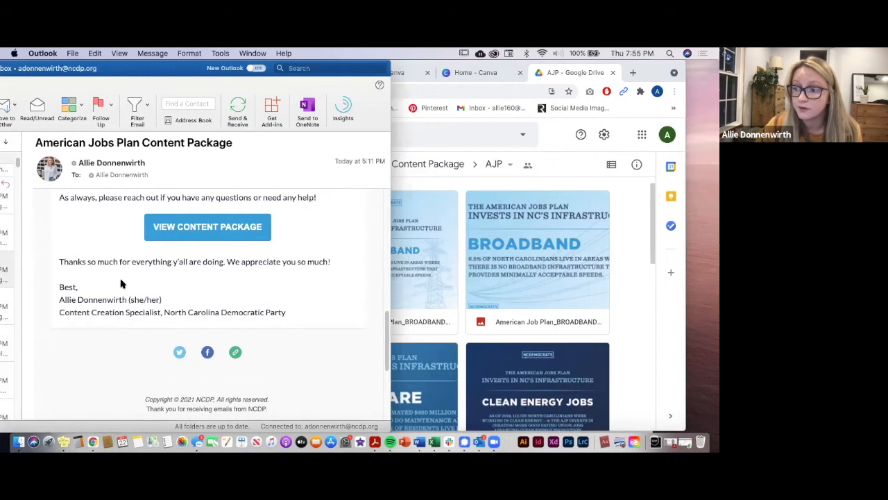
scroll(121, 283, up, 10)
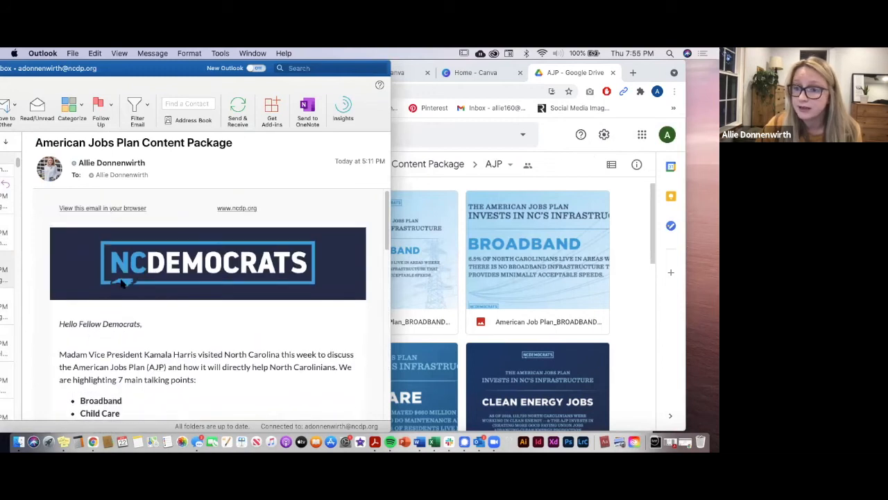
scroll(121, 283, down, 10)
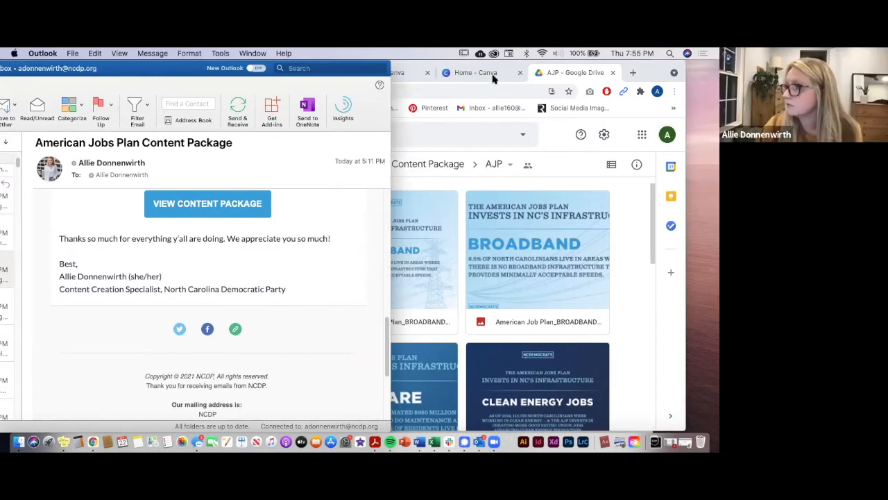
click(562, 78)
click(295, 72)
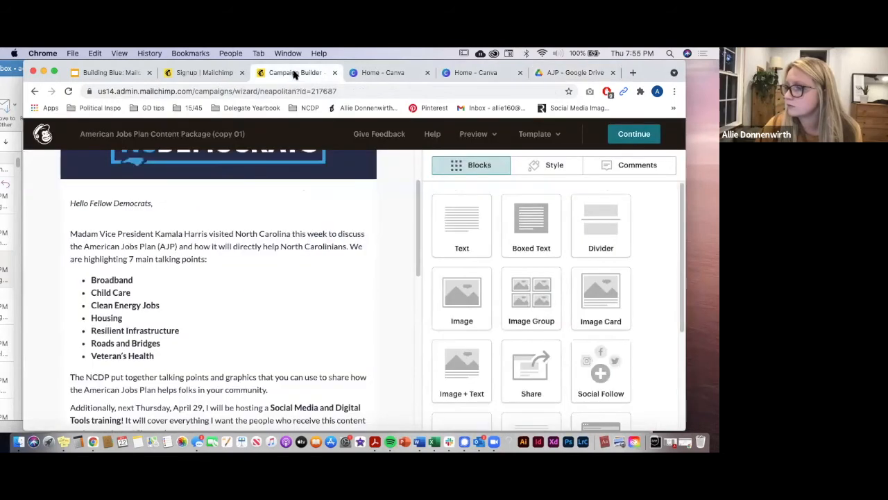
Step: Open the social icons block and review its Twitter, Facebook and Website service entries
scroll(390, 317, up, 3)
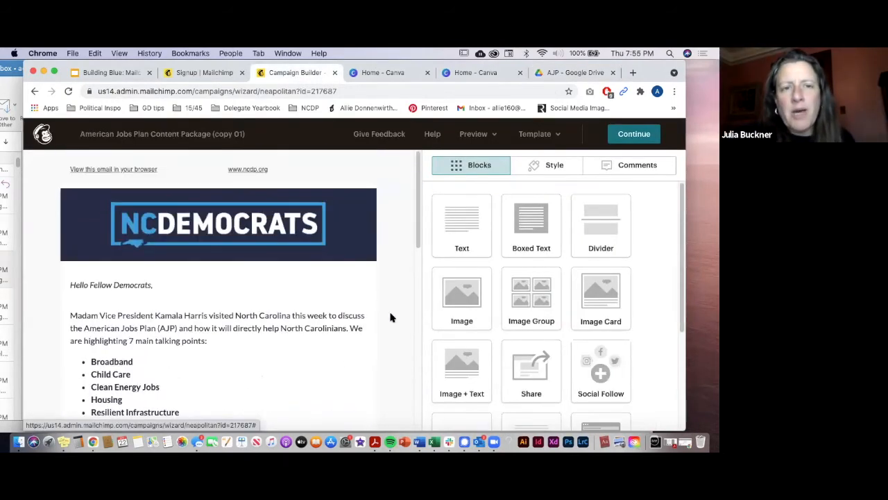
scroll(390, 317, down, 15)
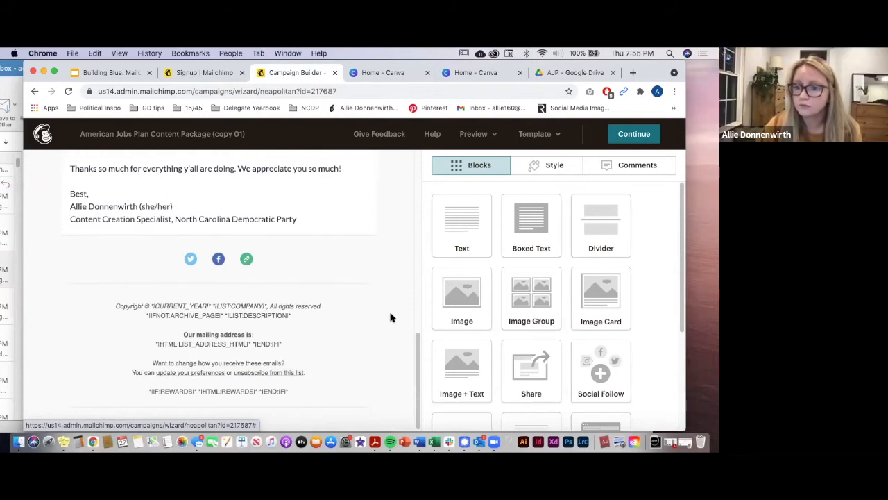
mouse_move(247, 271)
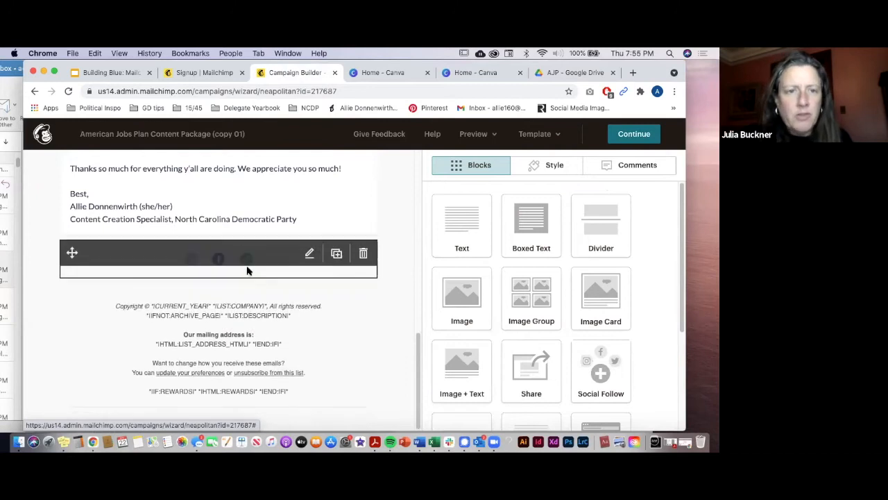
click(279, 269)
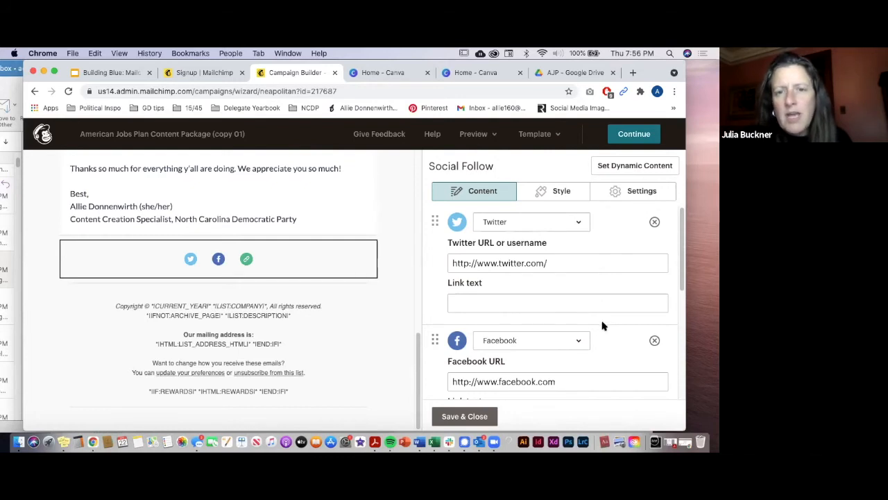
scroll(602, 326, down, 5)
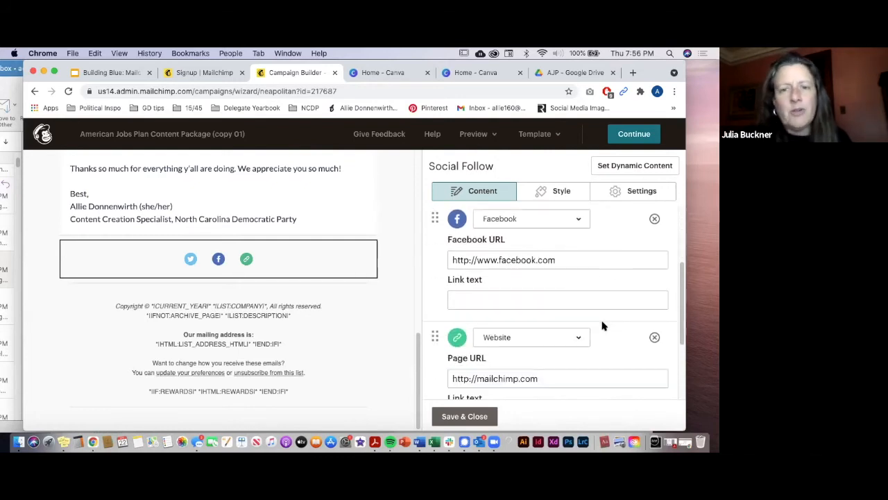
scroll(602, 327, down, 3)
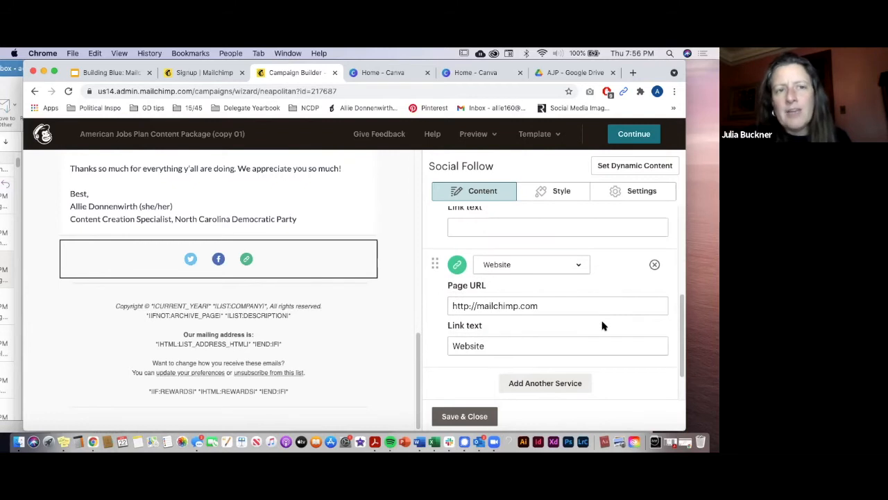
scroll(602, 326, up, 8)
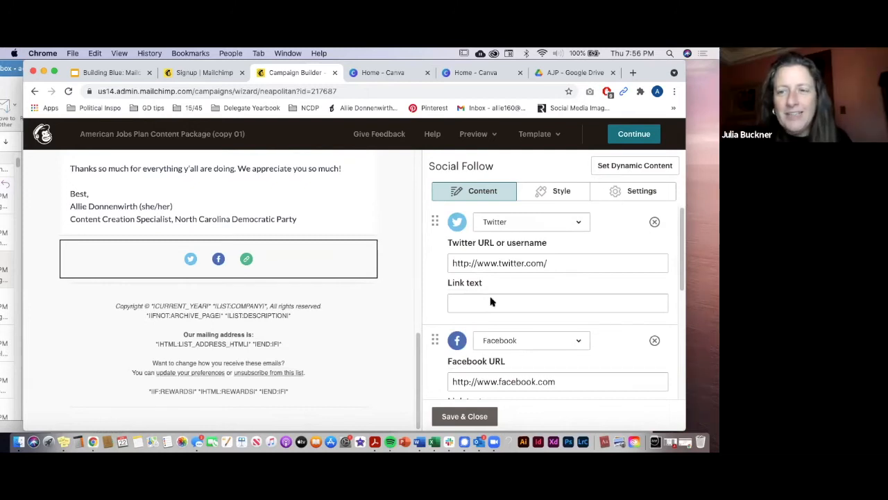
mouse_move(314, 306)
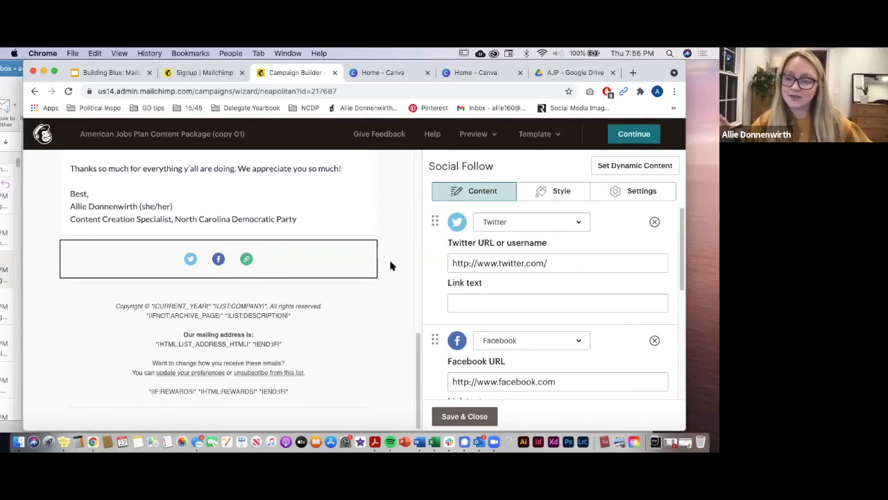
mouse_move(311, 227)
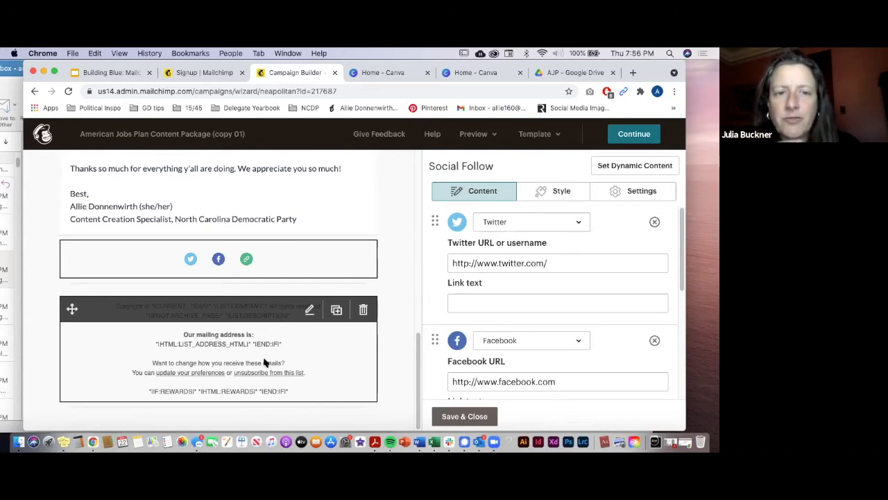
click(293, 355)
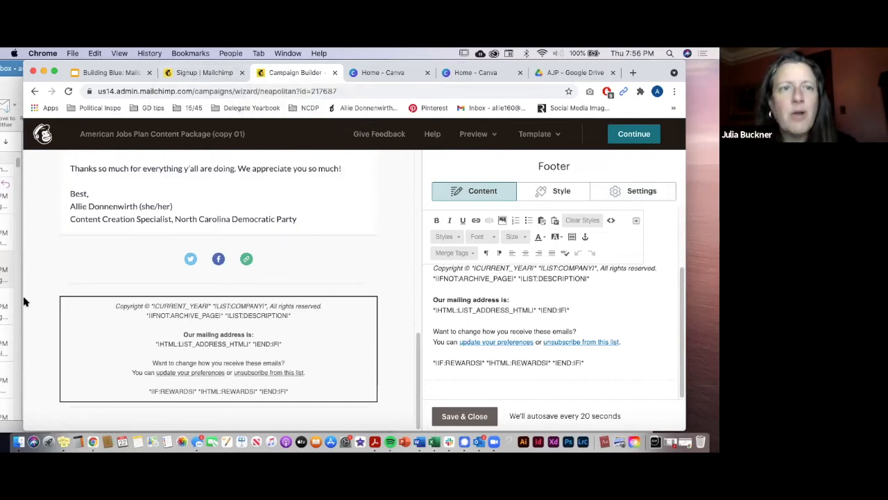
scroll(333, 257, up, 10)
scroll(296, 294, down, 10)
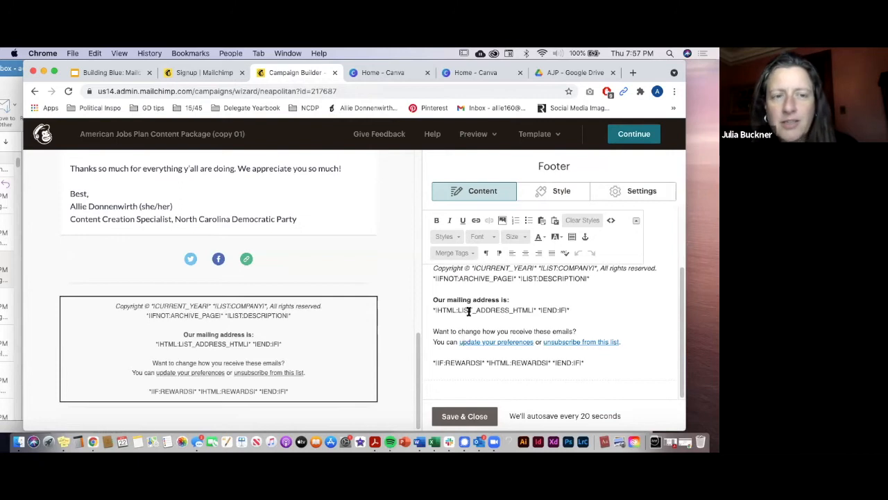
scroll(575, 282, up, 3)
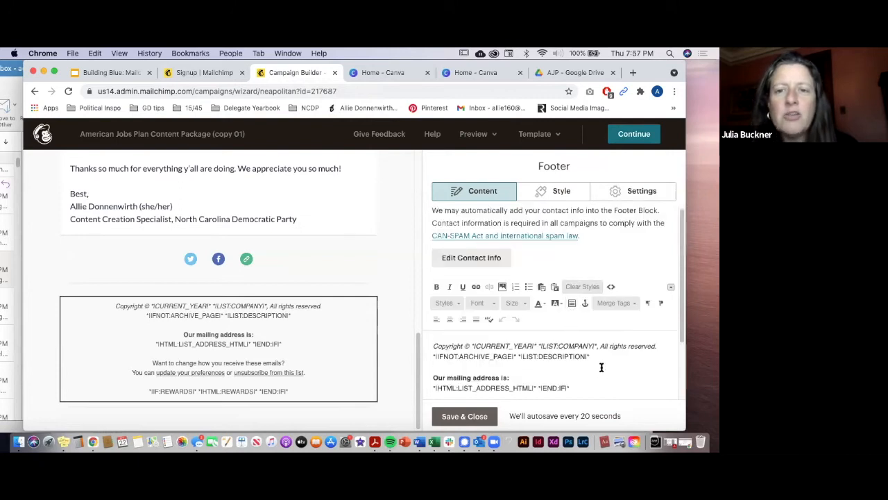
scroll(633, 370, down, 1)
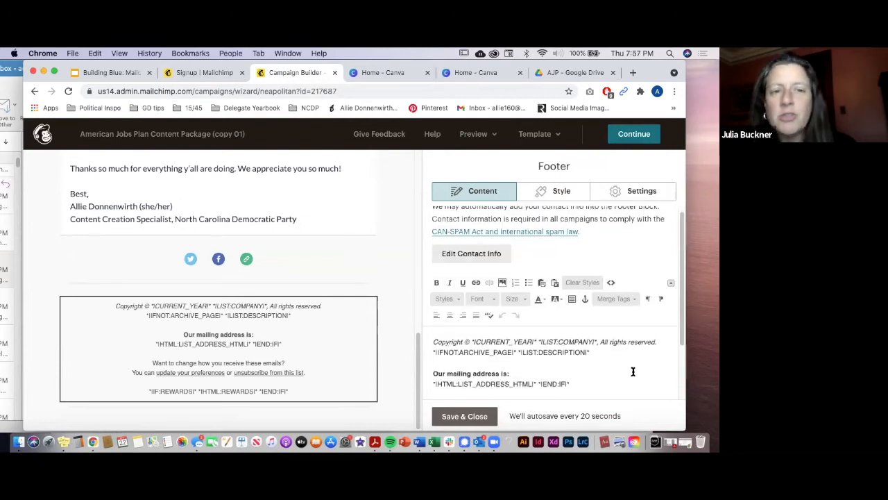
scroll(632, 371, down, 1)
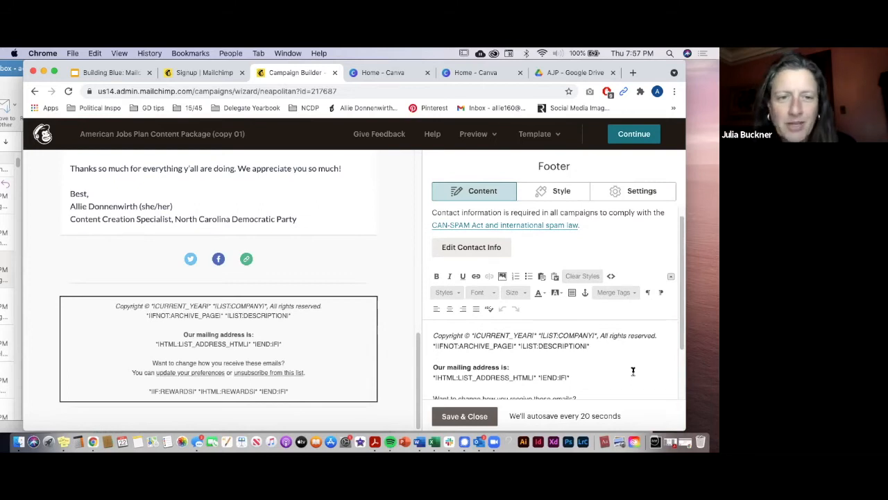
scroll(632, 373, down, 3)
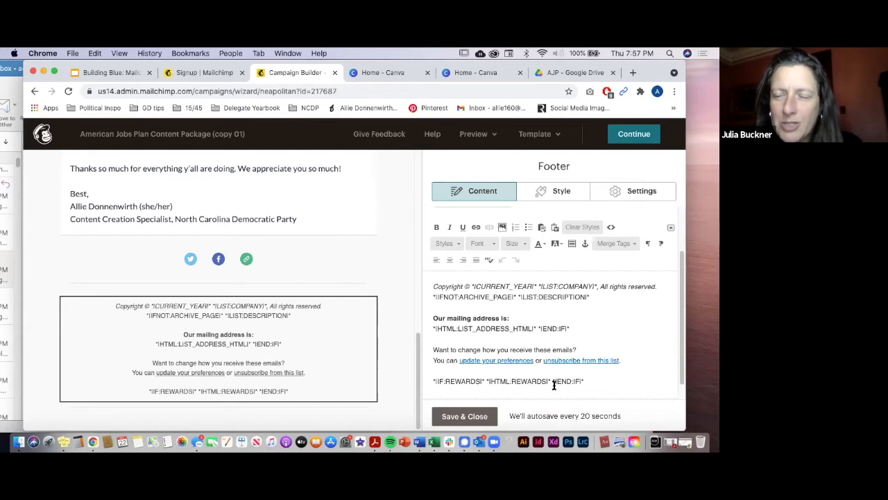
click(478, 443)
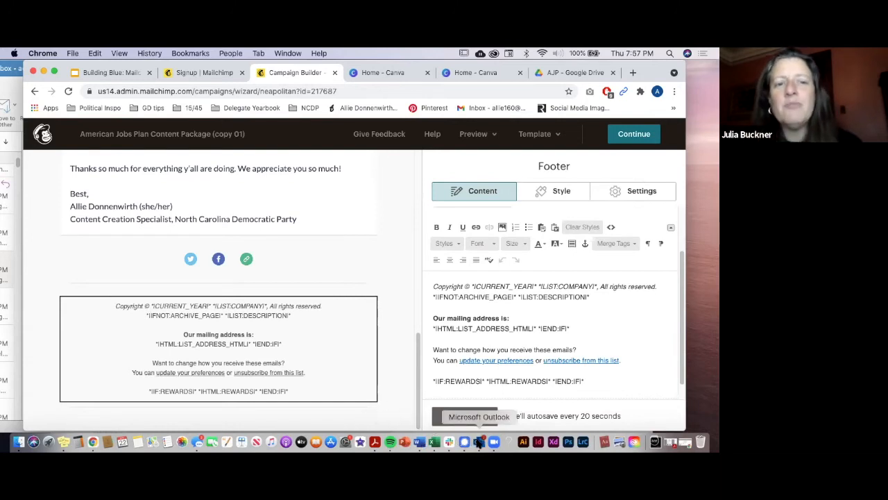
scroll(263, 370, down, 5)
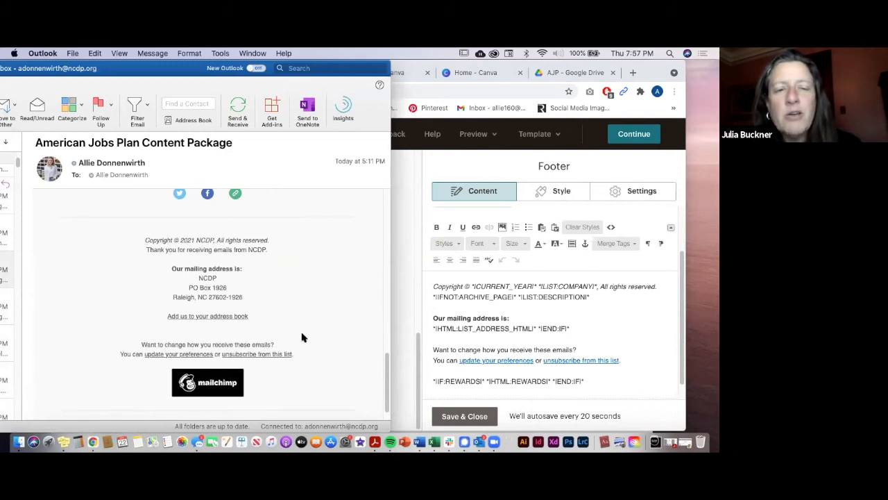
scroll(338, 327, down, 2)
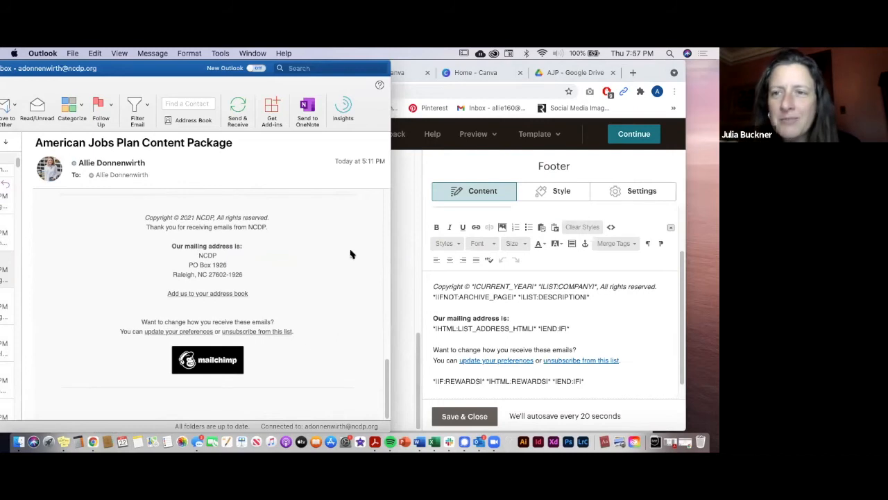
click(566, 64)
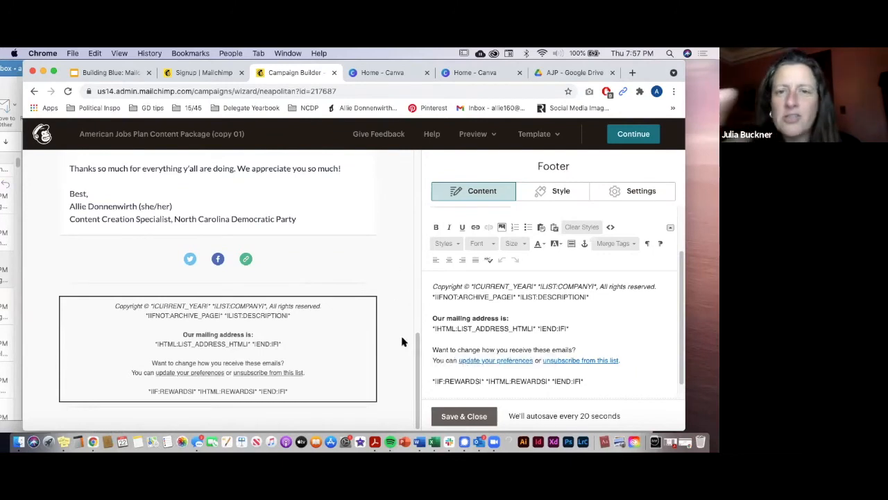
Step: Save the footer text, move the footer above the VIEW CONTENT PACKAGE button, and save
click(464, 417)
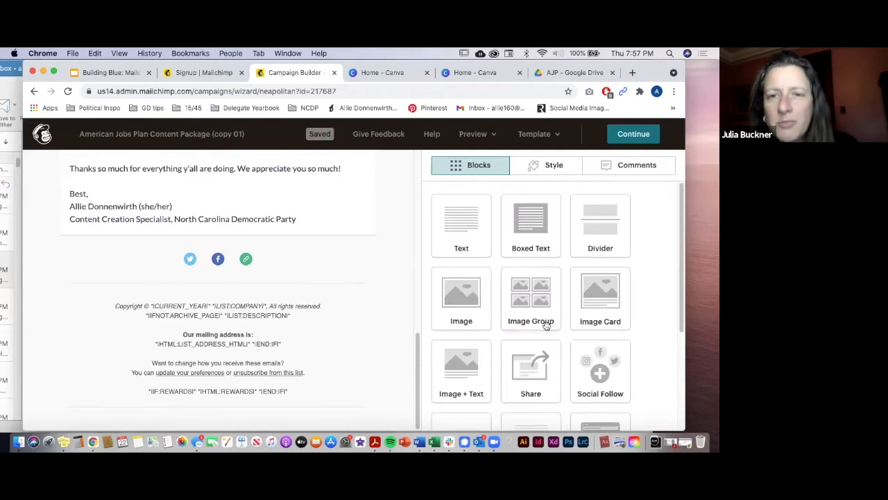
scroll(633, 364, down, 2)
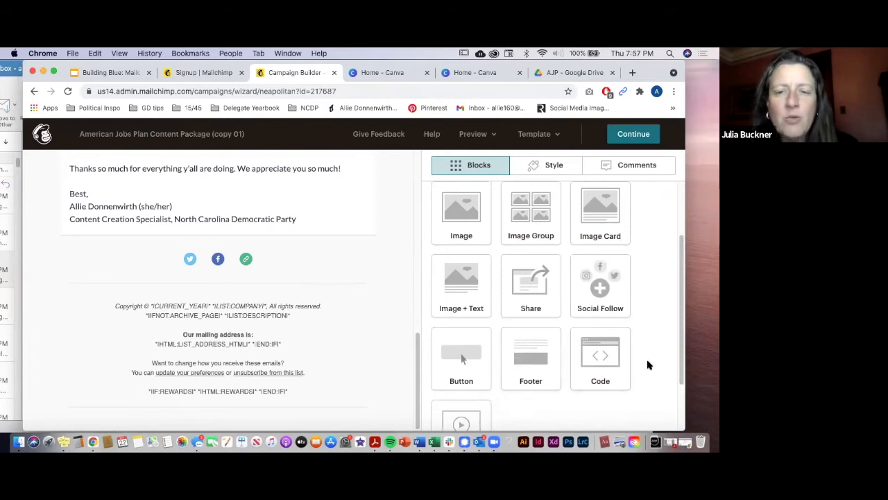
scroll(648, 365, down, 1)
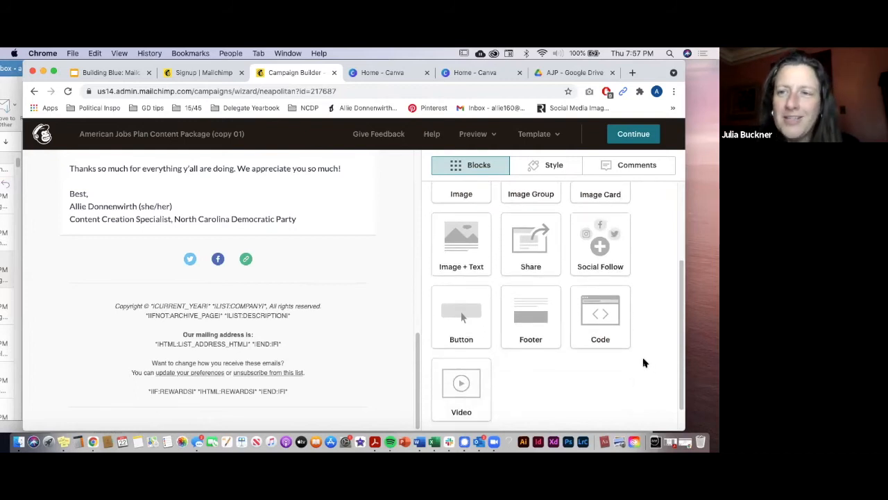
scroll(643, 362, up, 1)
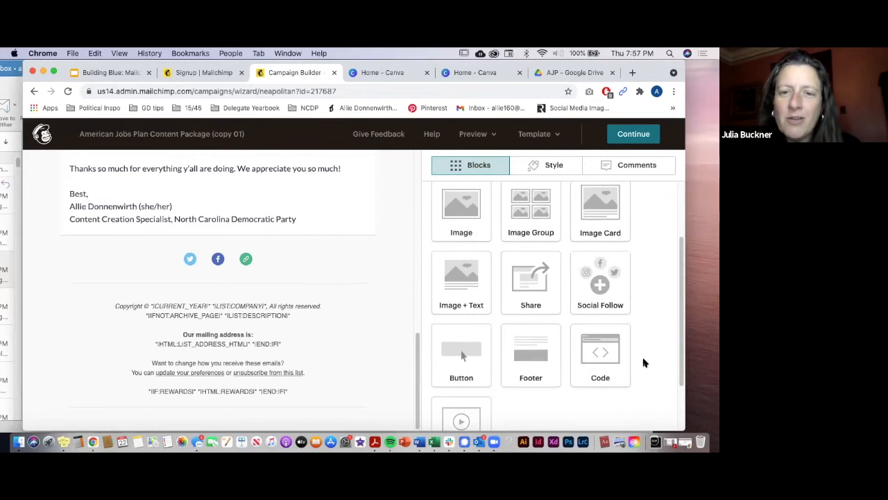
scroll(644, 361, down, 1)
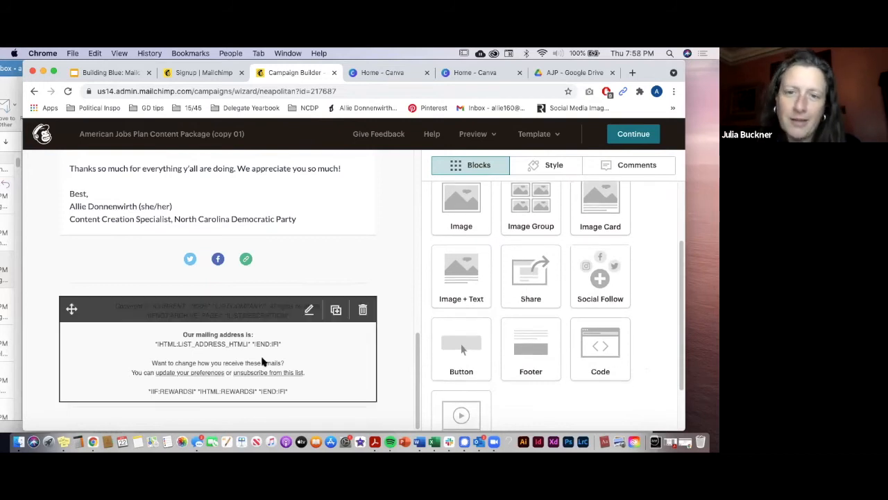
scroll(264, 359, up, 5)
drag(503, 338, 220, 344)
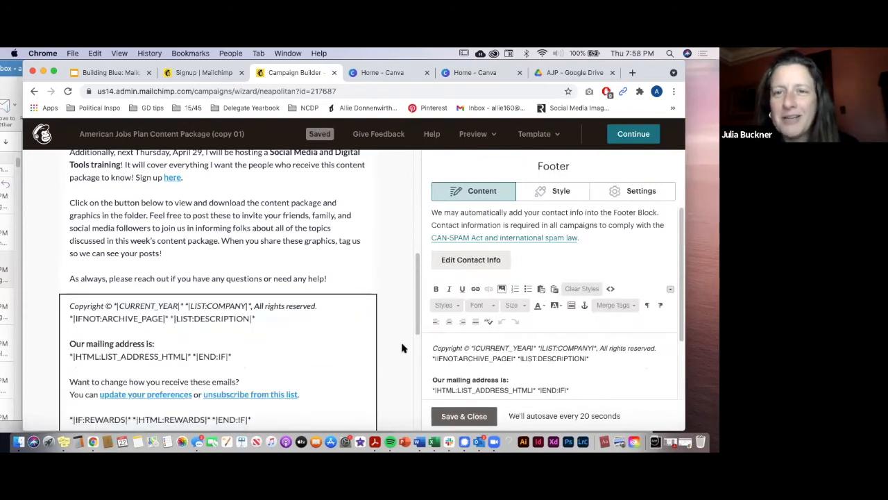
scroll(386, 356, down, 2)
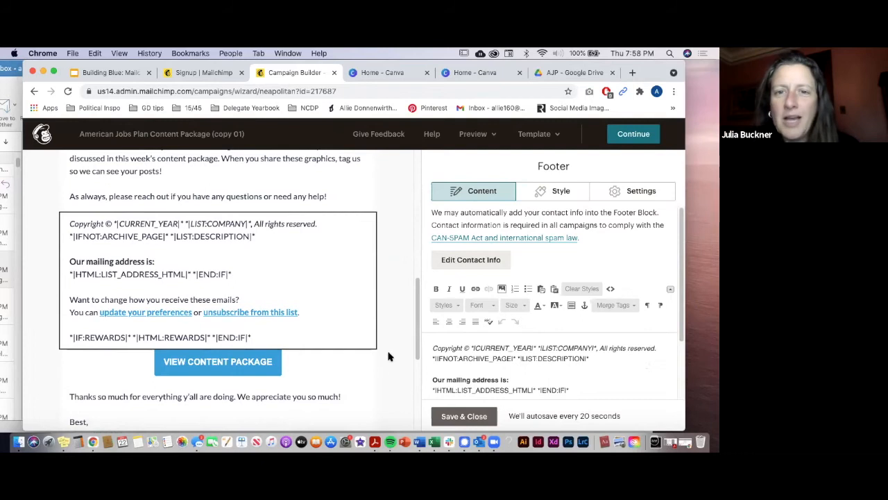
click(460, 416)
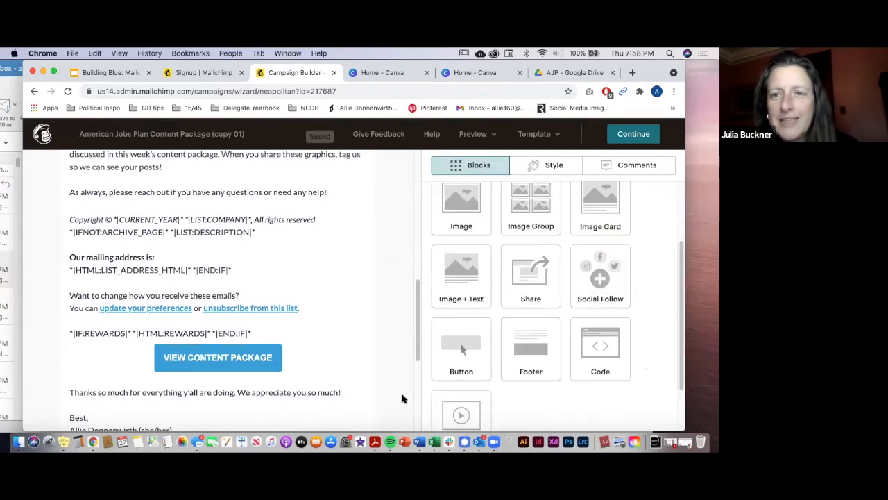
Step: Drag a Social Follow block in beneath the NC DEMOCRATS header
scroll(402, 398, up, 1)
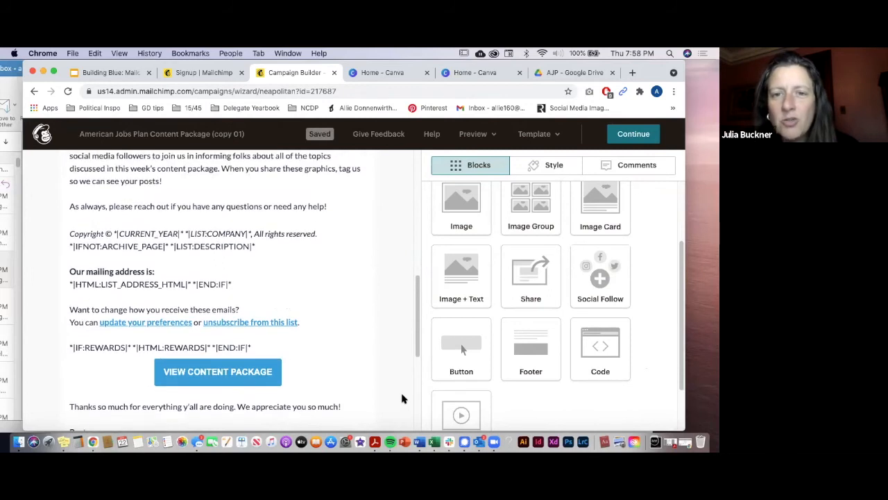
scroll(401, 399, up, 10)
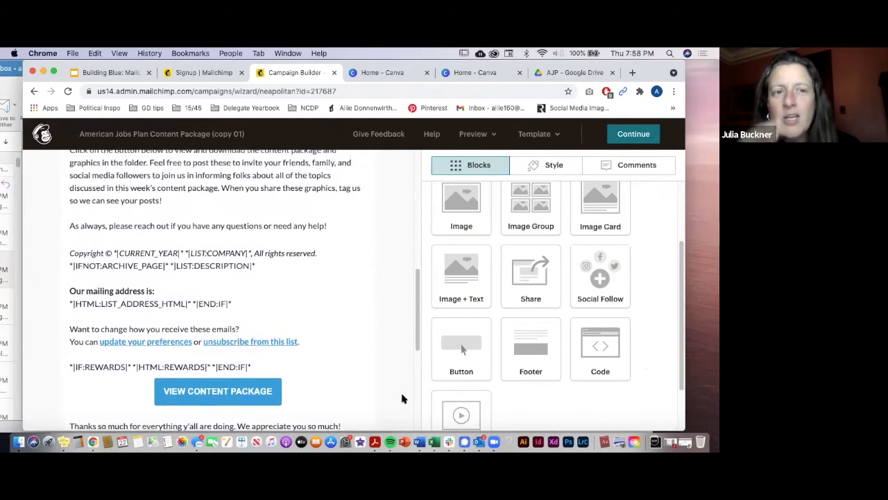
scroll(401, 398, up, 3)
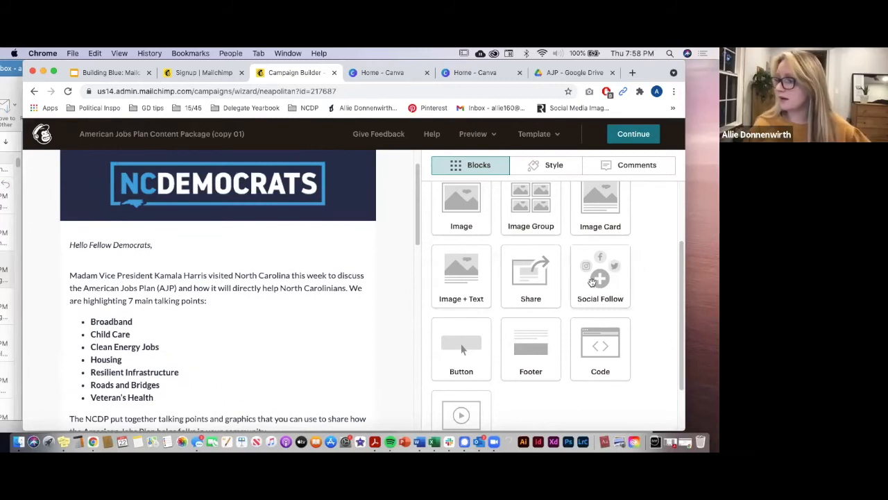
drag(173, 249, 169, 246)
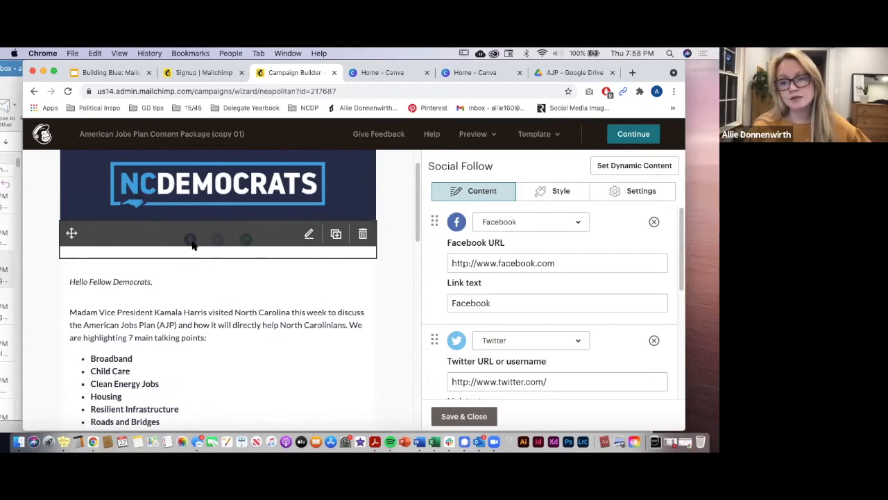
click(609, 260)
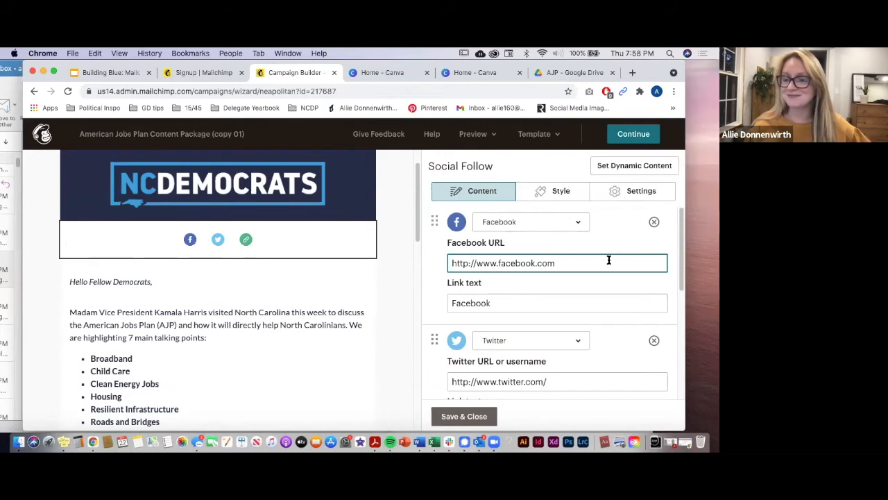